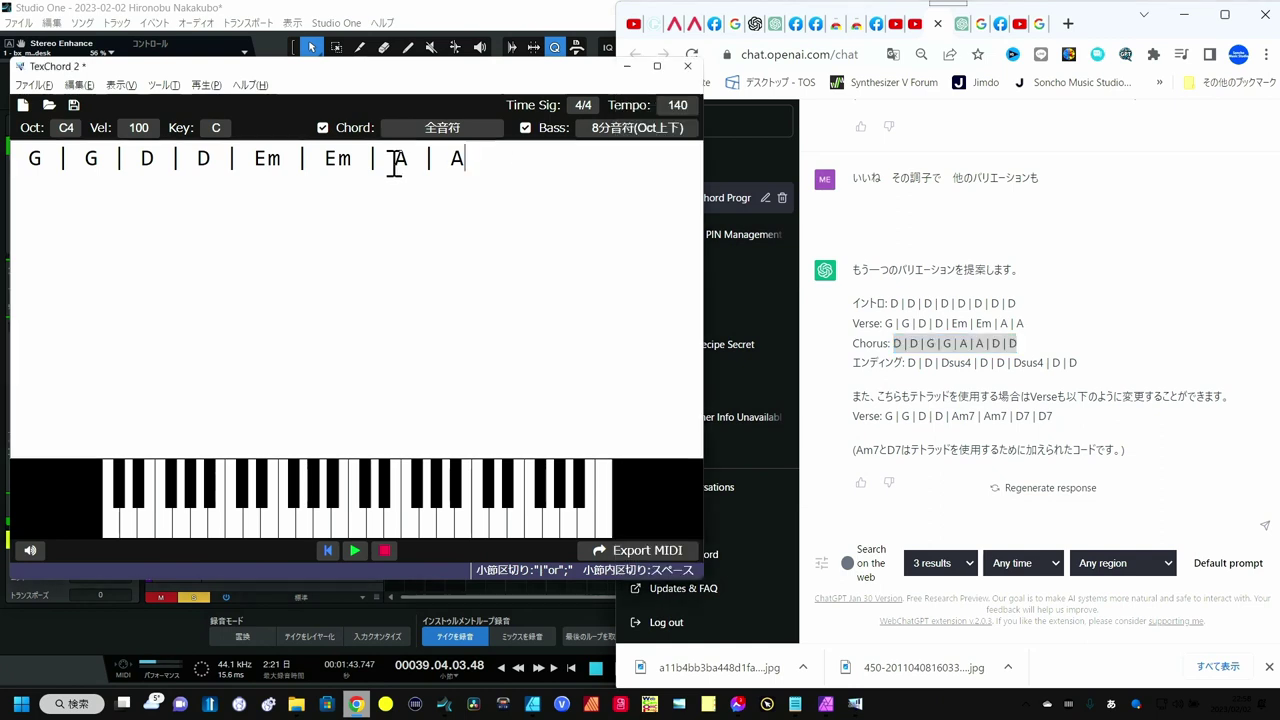
# - Replace the chord text with the chorus progression D | D | G | G | A | A | D | D and export it as MIDI file C
pyautogui.write('D | D | G | G | A | A | D | D')
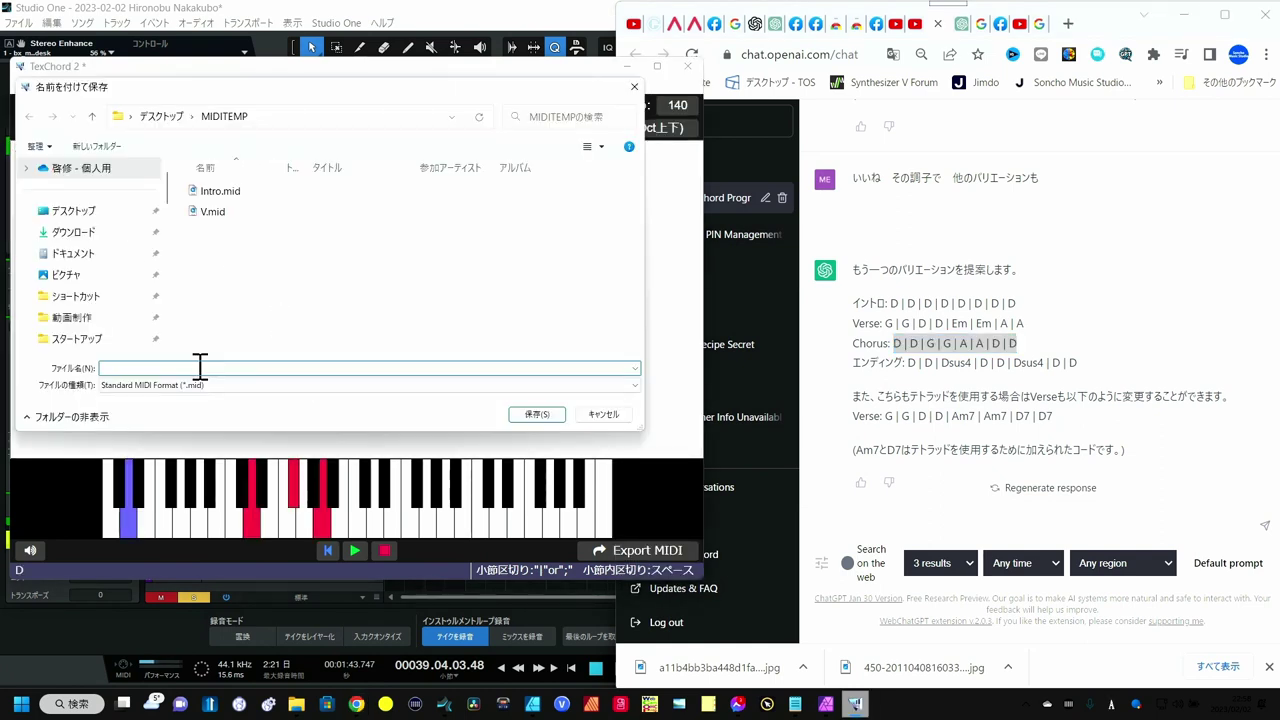
pyautogui.write('C')
pyautogui.click(536, 416)
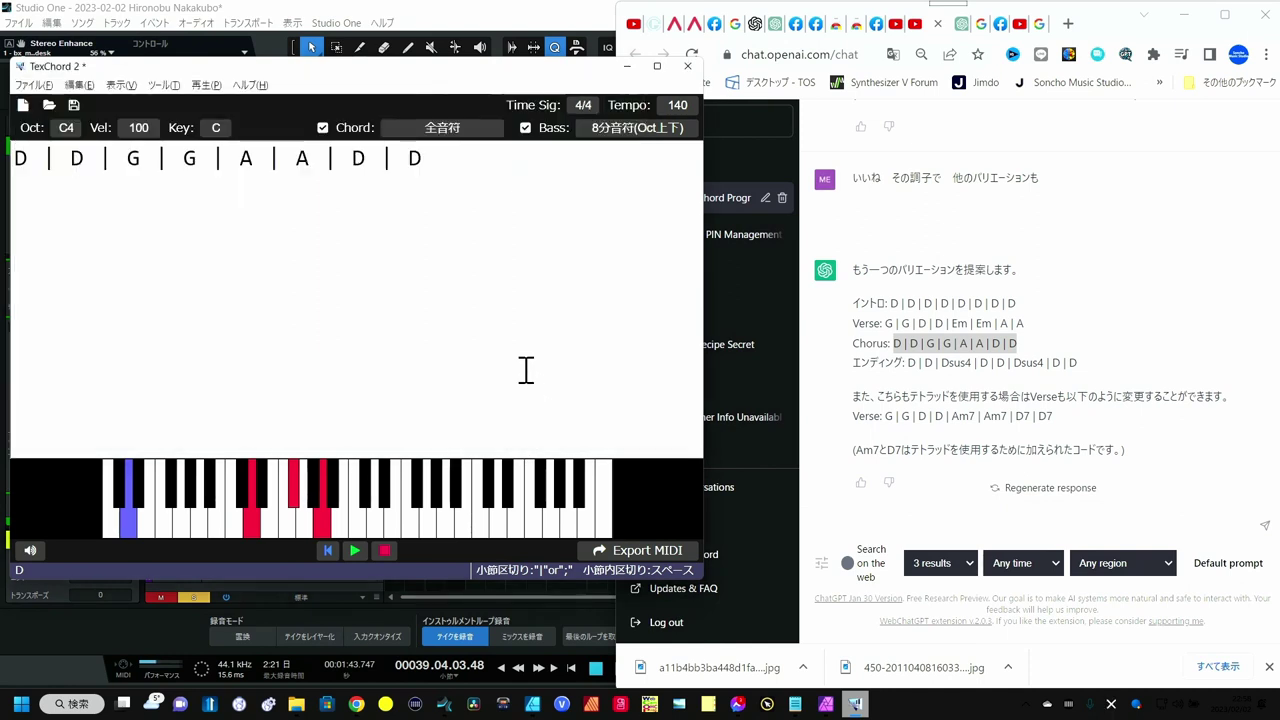
# - Replace the chords with the ending progression D | D | Dsus4 | D | D | Dsus4 | D | D, audition the Dsus4 chords, and export as MIDI file end
pyautogui.hotkey('ctrl', 'a')
pyautogui.write('D | D | Dsus4 | D | D | Dsus4 | D | D')
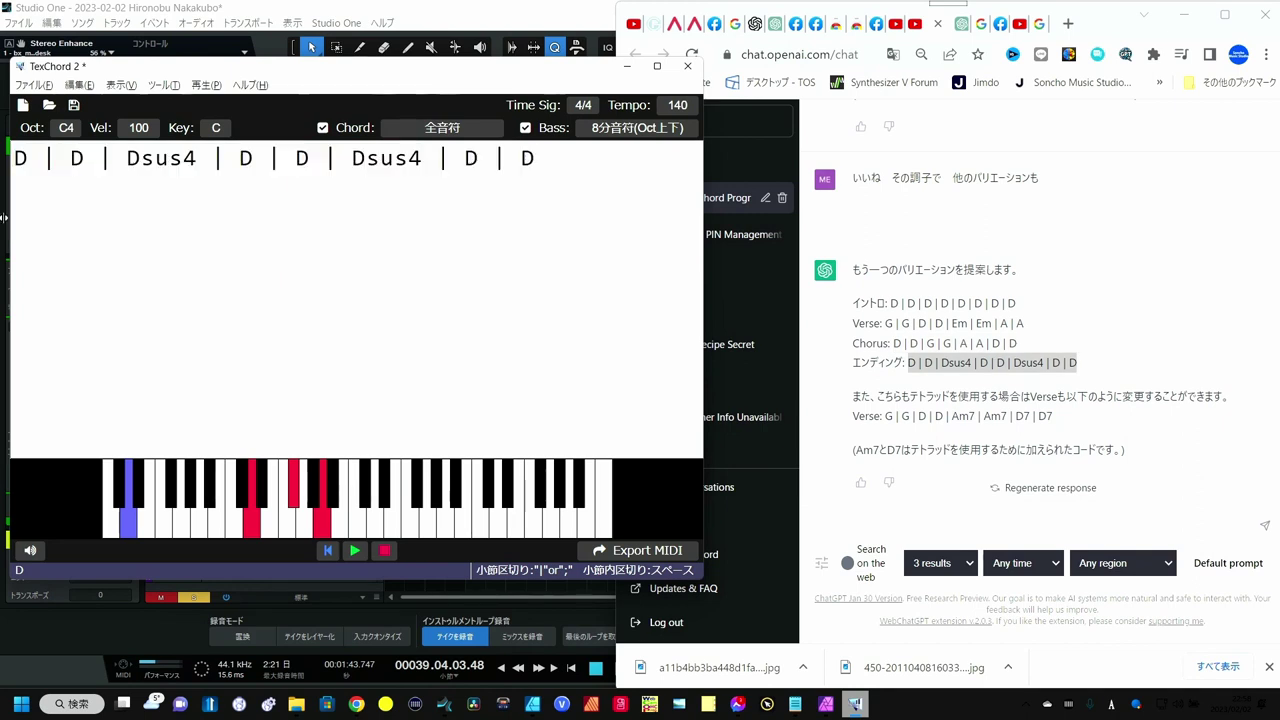
pyautogui.click(161, 158)
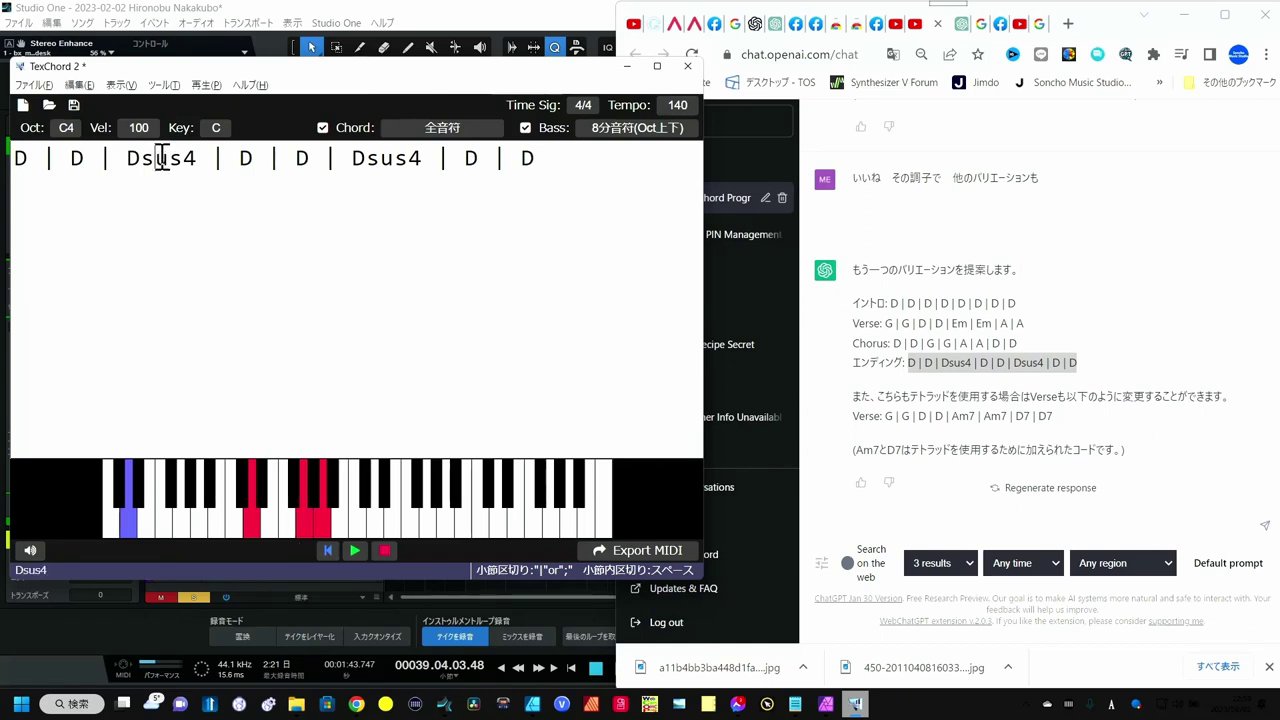
pyautogui.click(365, 163)
pyautogui.click(641, 550)
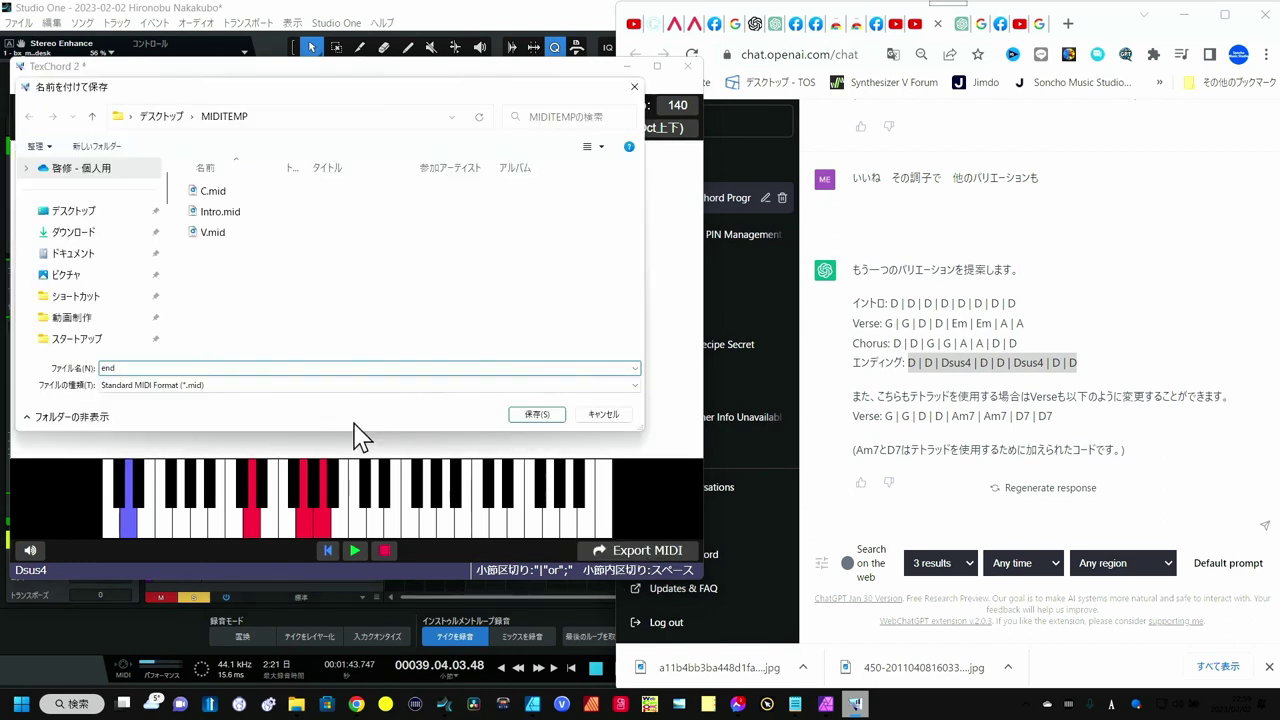
pyautogui.click(537, 414)
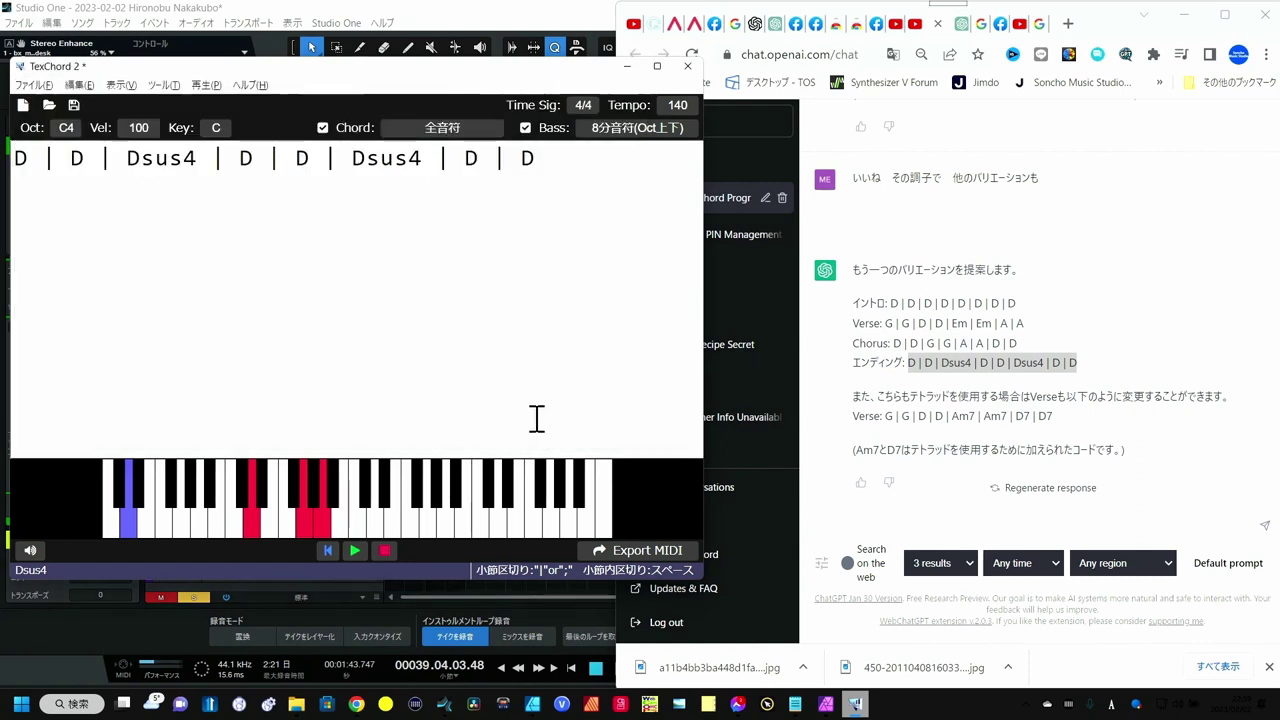
# - Switch to Studio One, refresh the デスクトップ folder in the file browser and expand its MIDITEMP folder
pyautogui.click(508, 8)
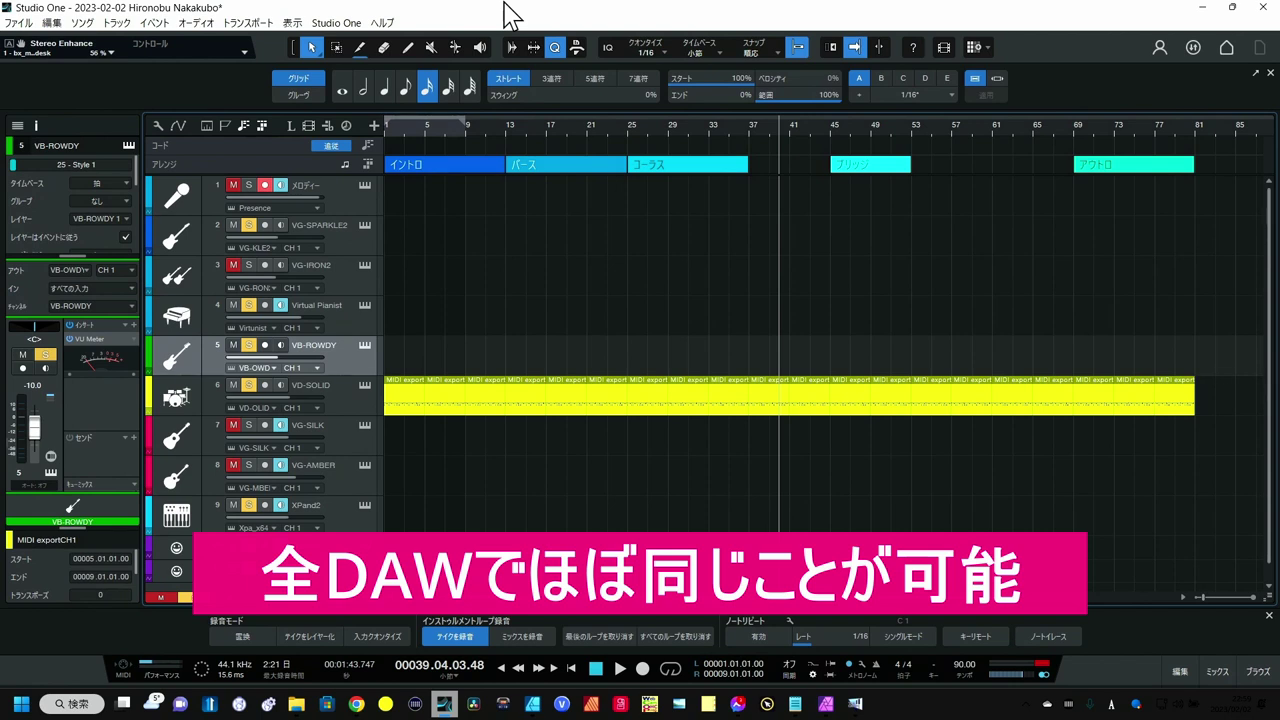
pyautogui.click(1258, 685)
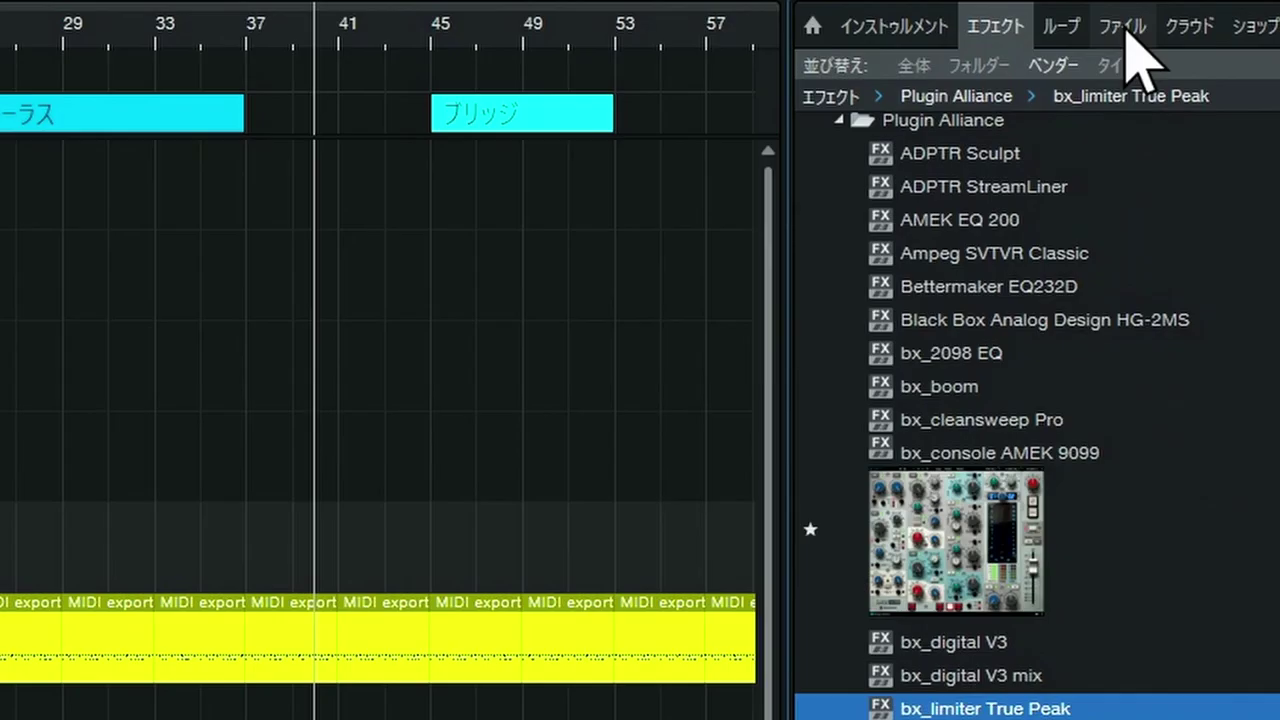
pyautogui.click(1136, 128)
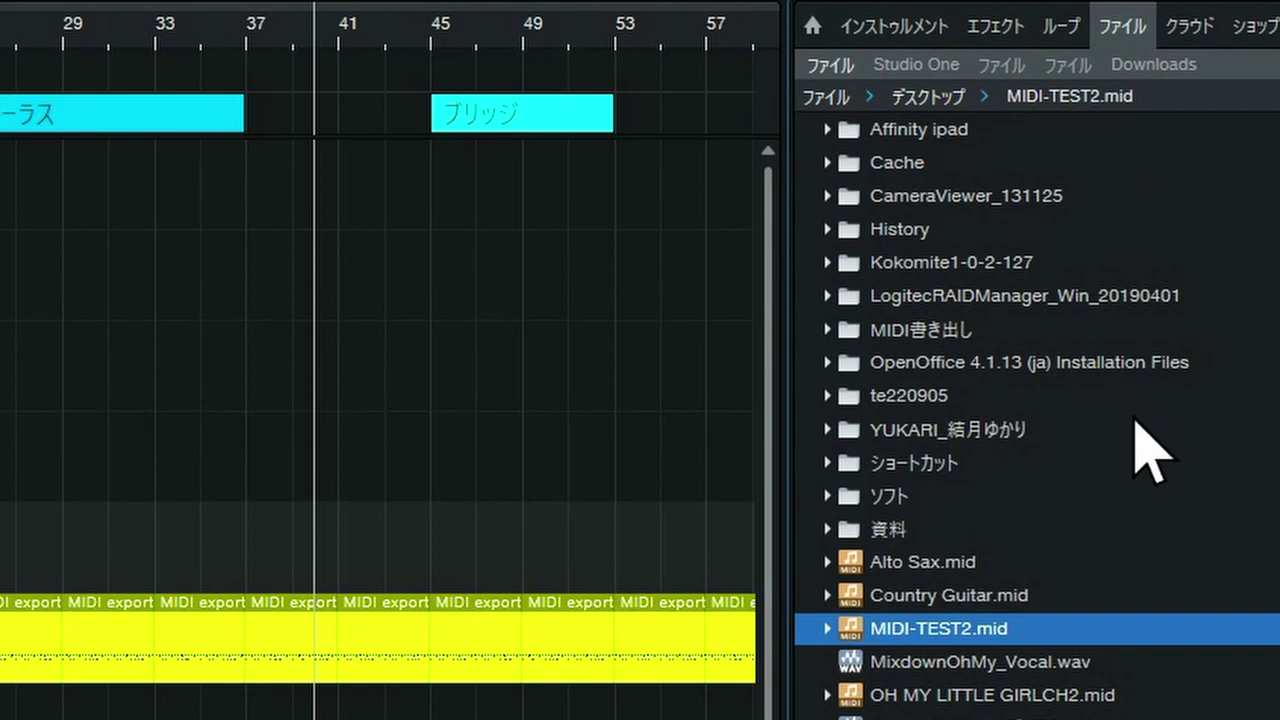
pyautogui.click(915, 97)
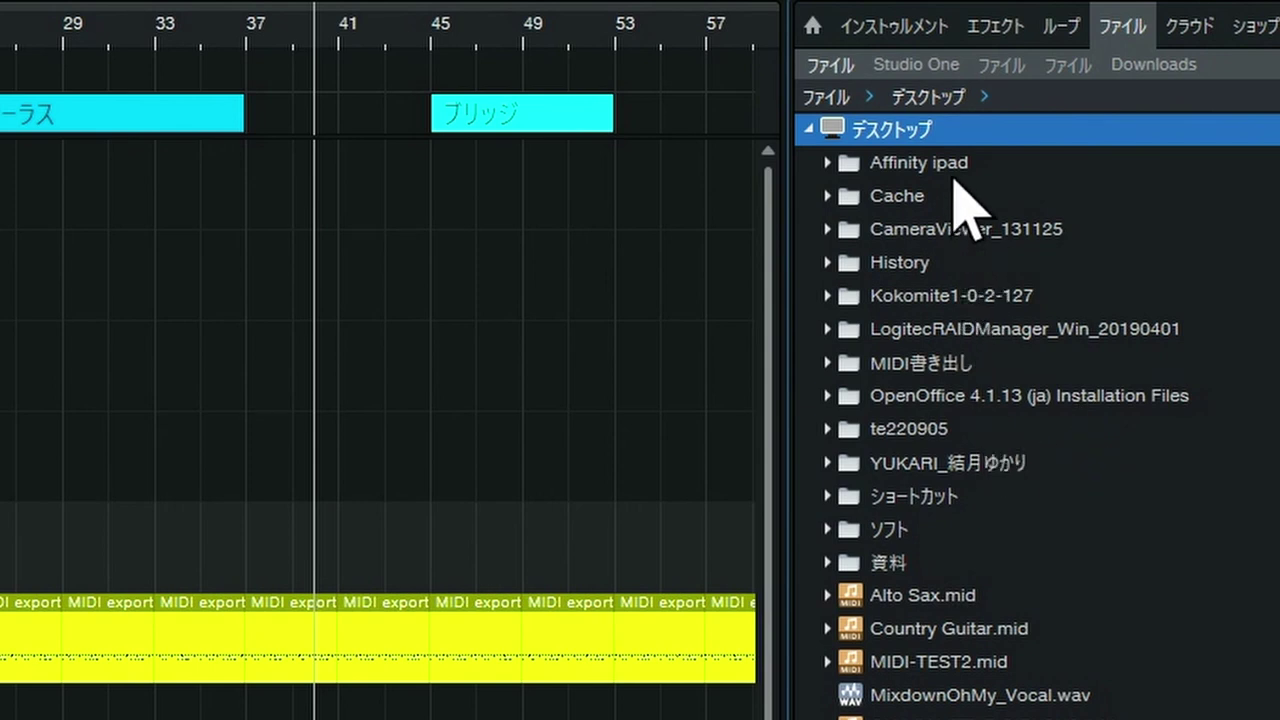
pyautogui.rightClick(913, 95)
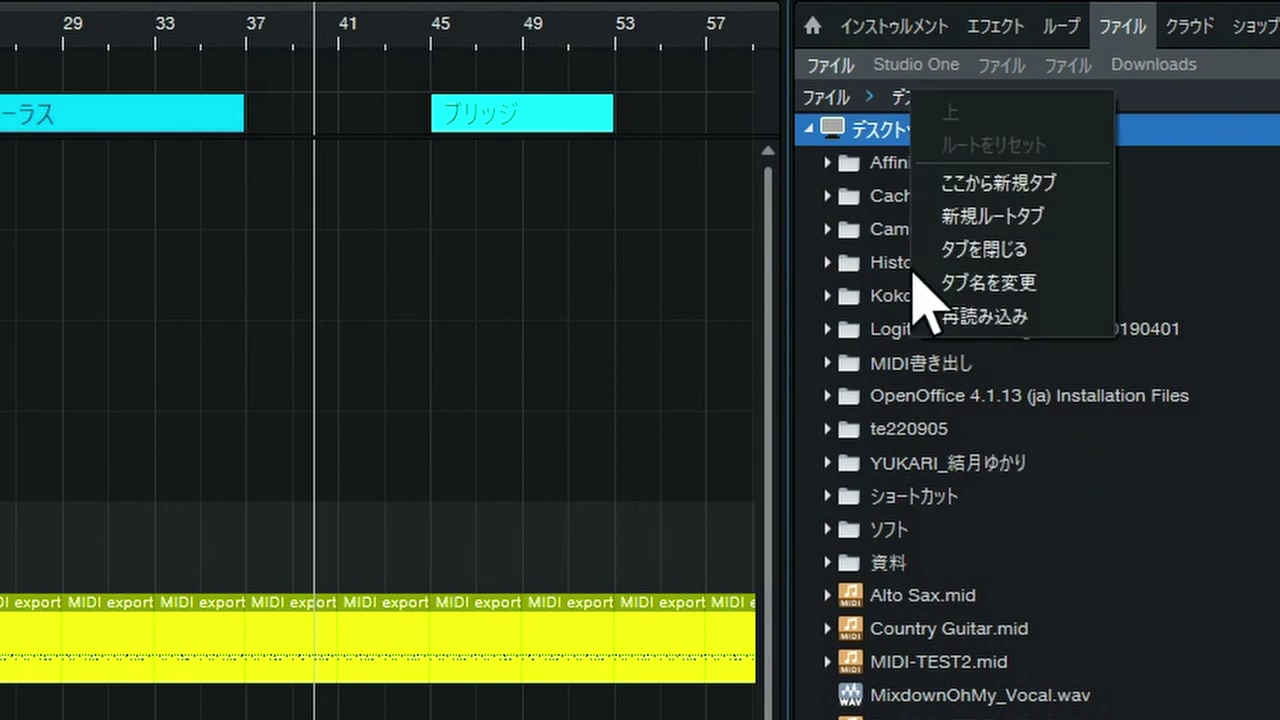
pyautogui.click(965, 318)
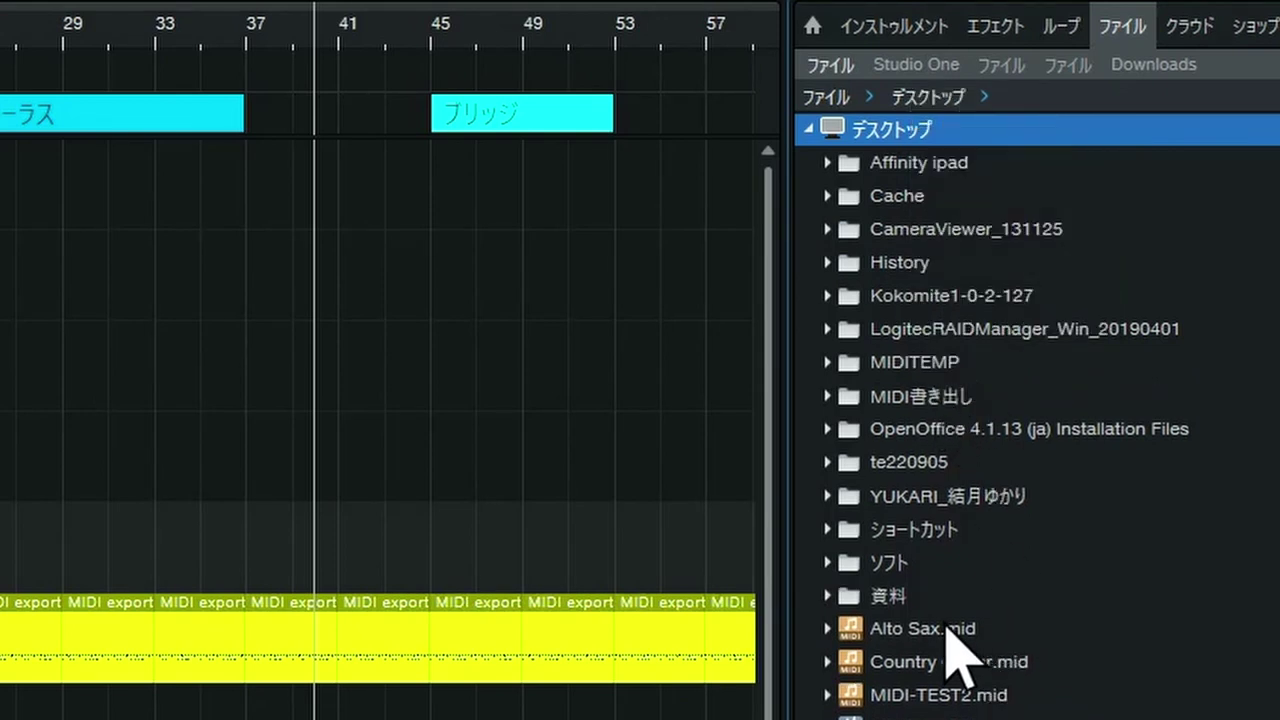
pyautogui.click(901, 364)
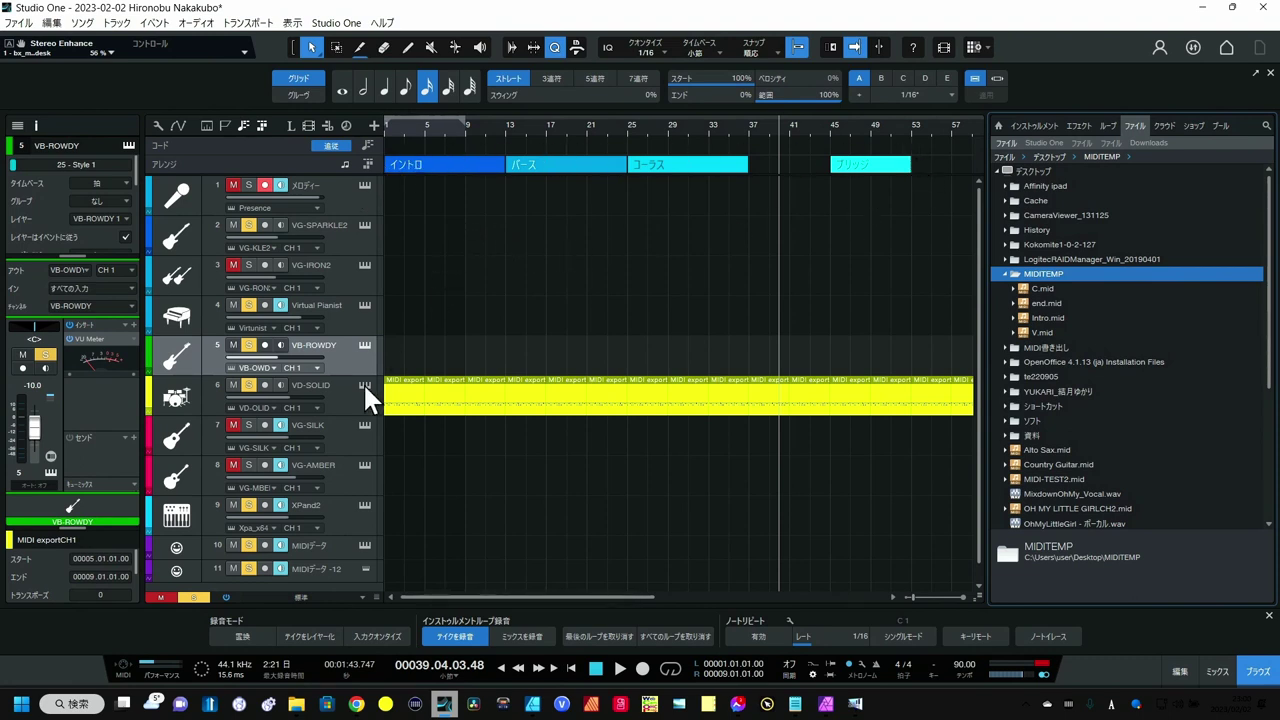
# - View the MIDI Polysher instrument on the MIDIデータ track and close its window
pyautogui.scroll(-1, 326, 540)
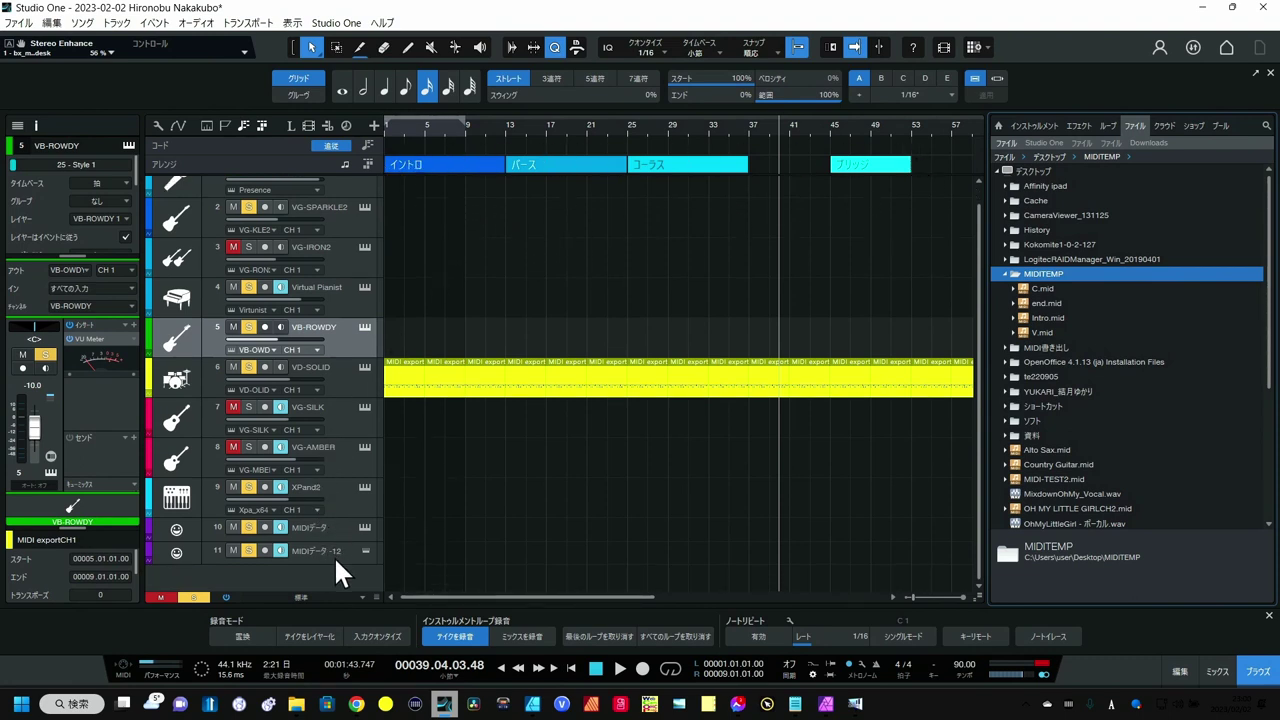
pyautogui.click(366, 527)
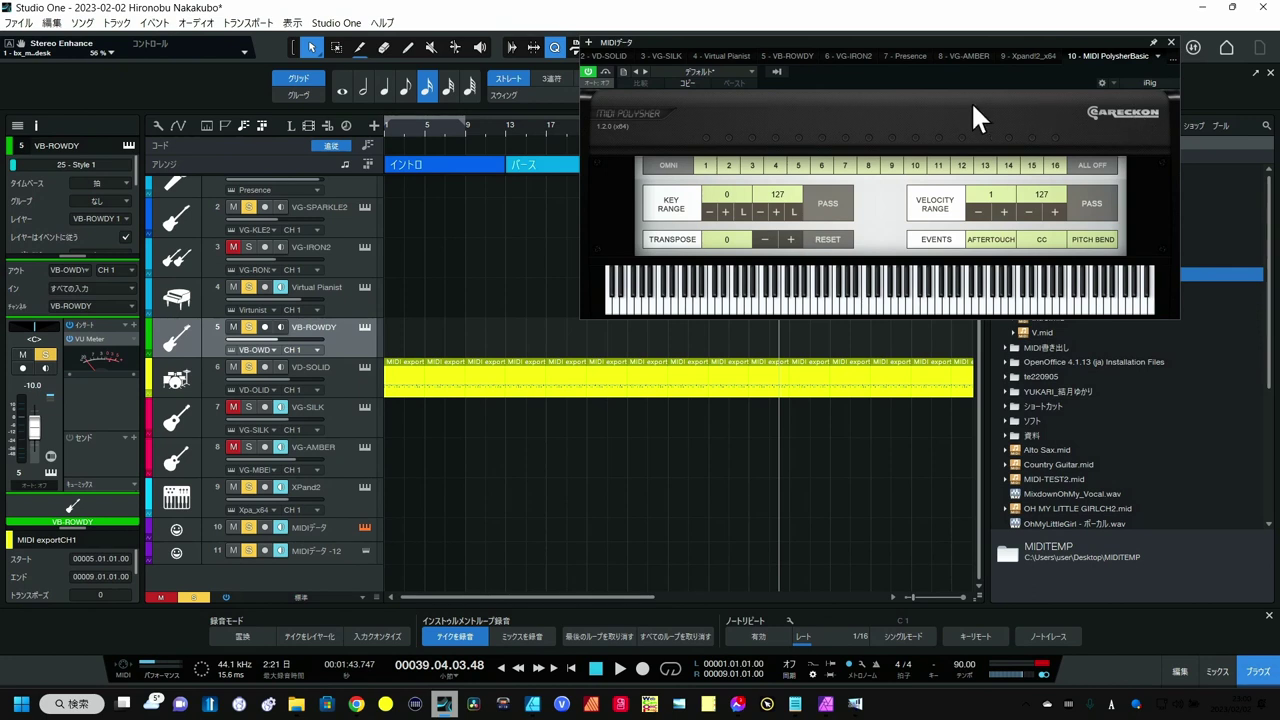
pyautogui.click(1171, 42)
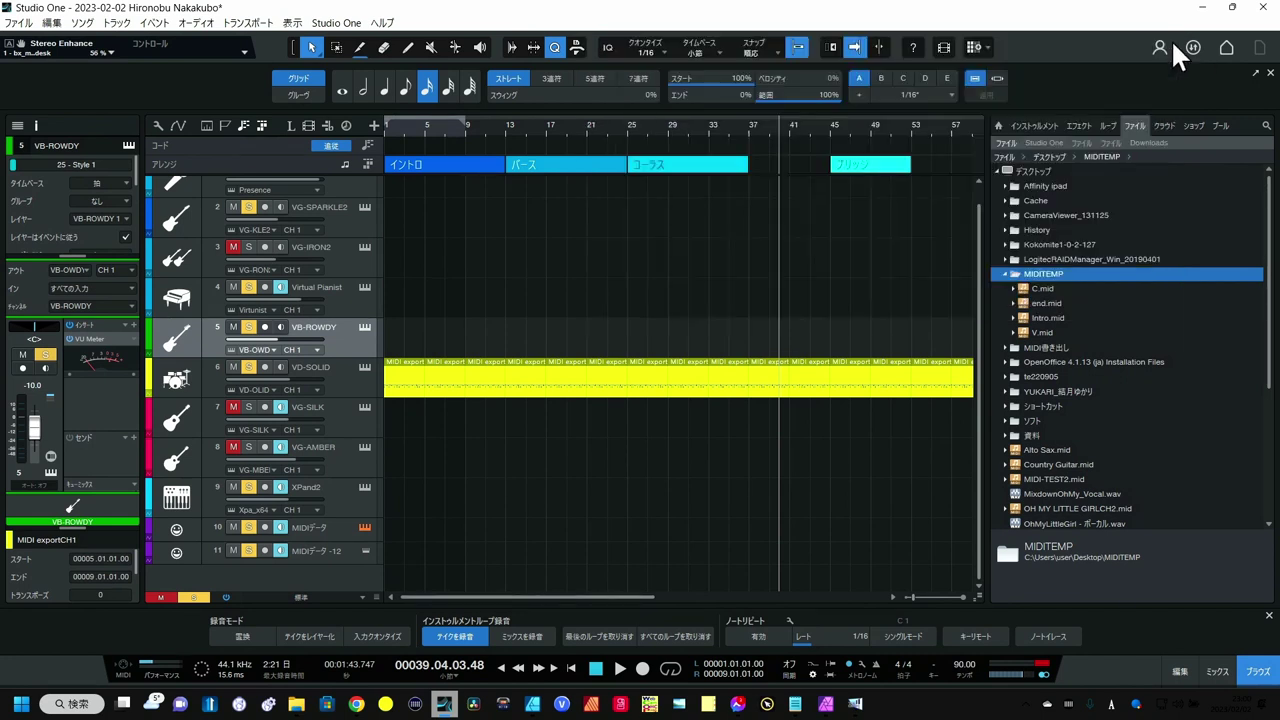
pyautogui.click(368, 550)
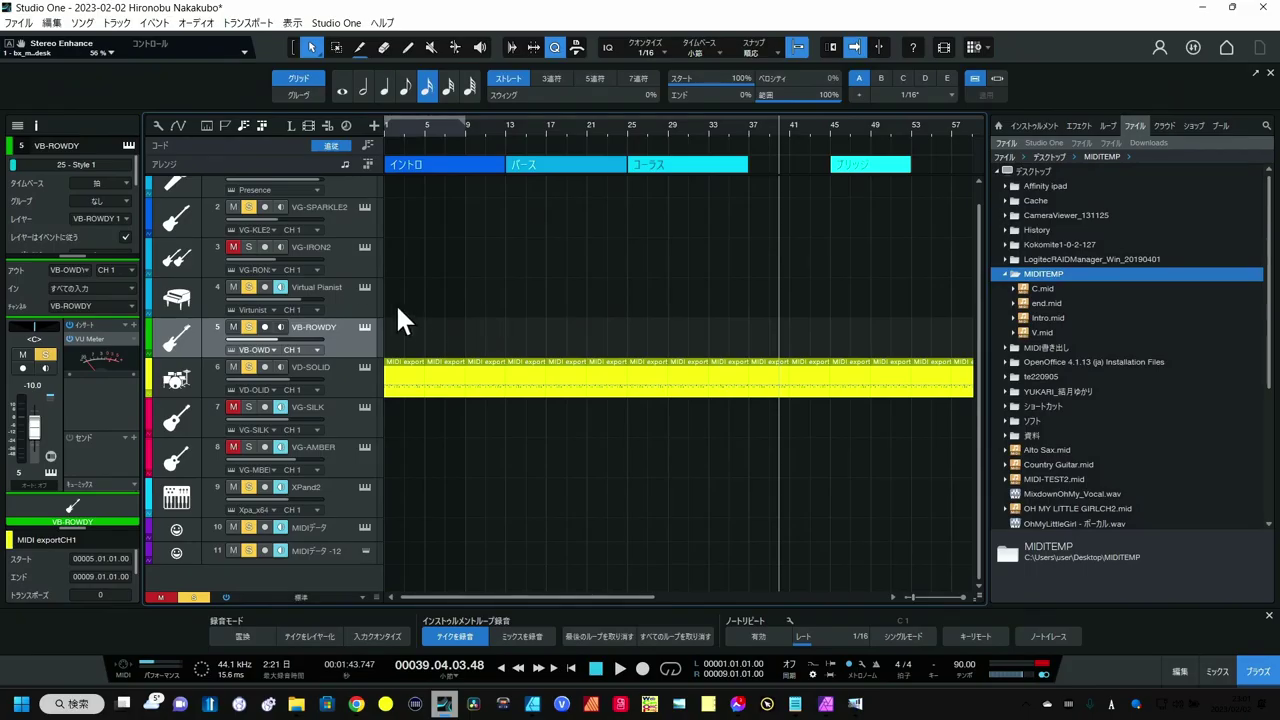
# - Select the Virtual Pianist track and choose MIDI PolysherBasic as its input
pyautogui.click(353, 298)
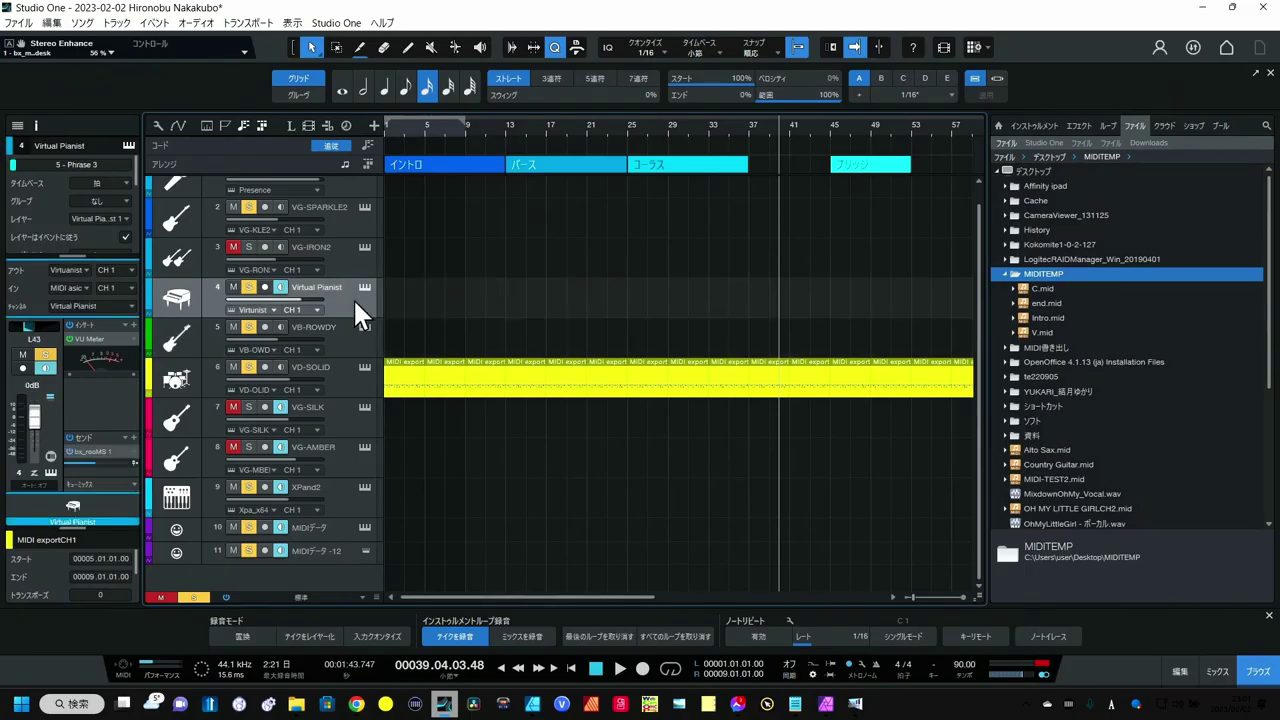
pyautogui.click(74, 288)
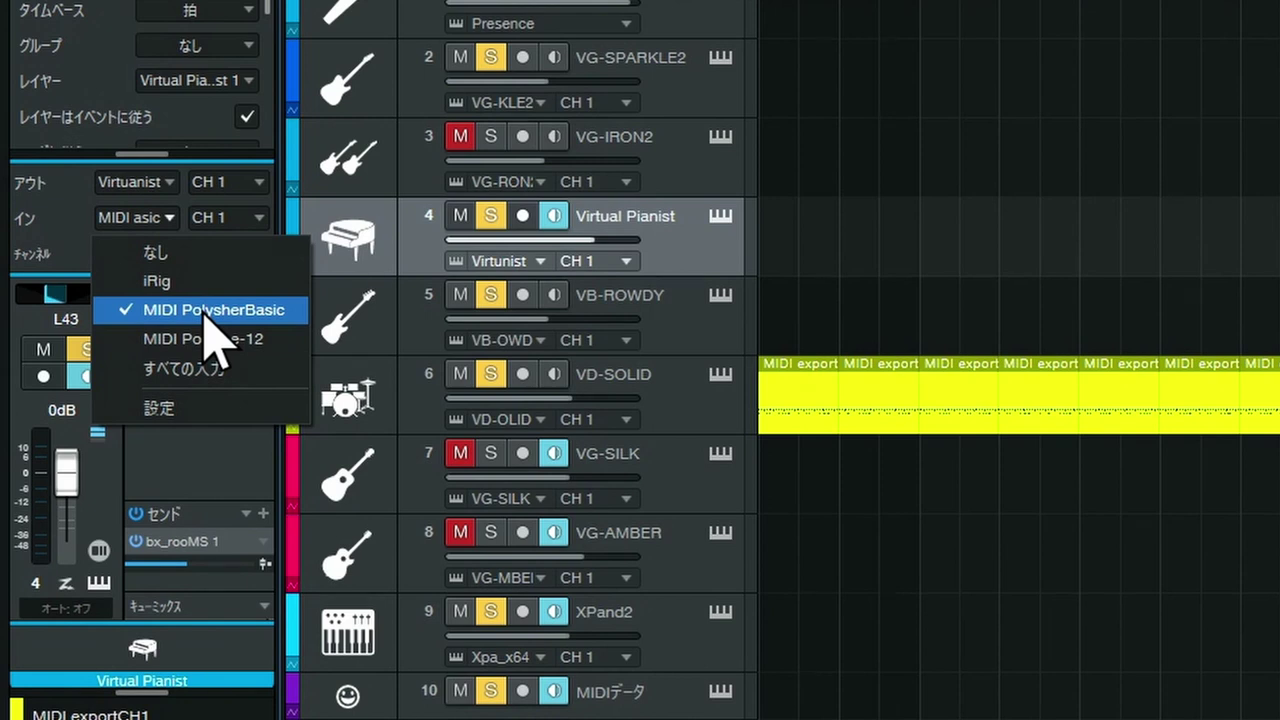
pyautogui.click(205, 312)
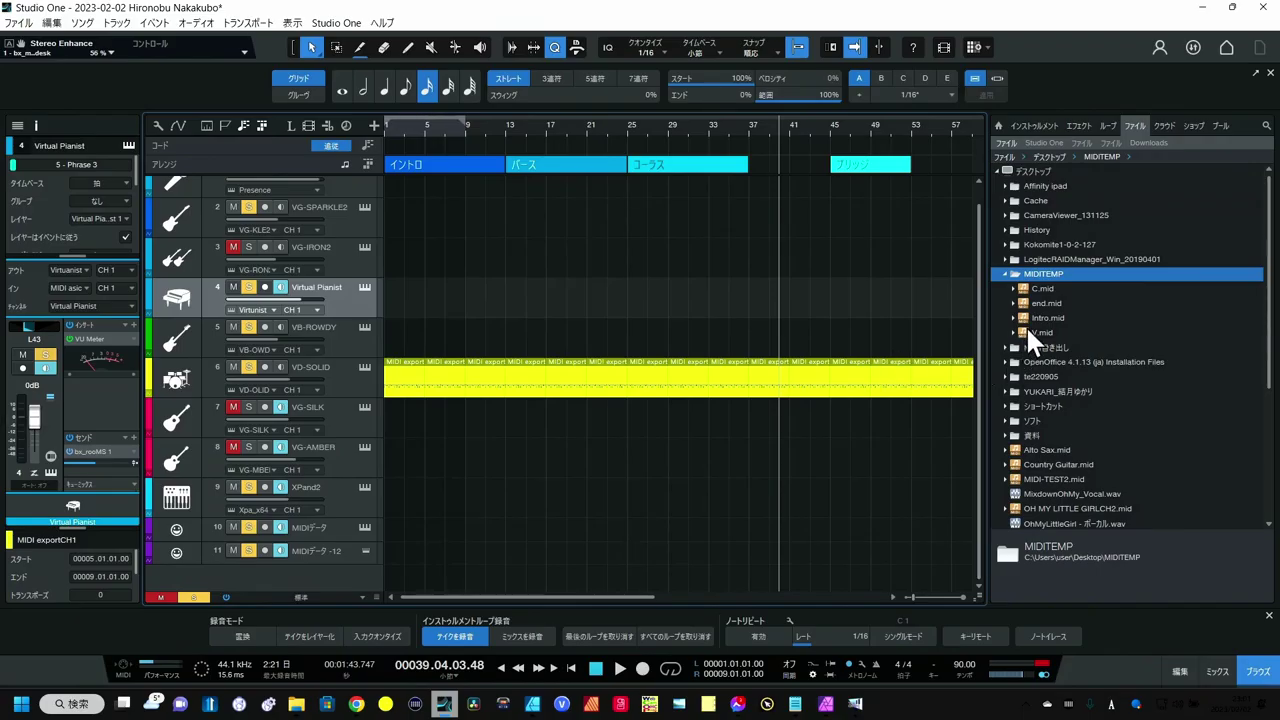
# - Place Intro.mid from the MIDITEMP folder on the MIDIデータ track at bar 1
pyautogui.click(1036, 311)
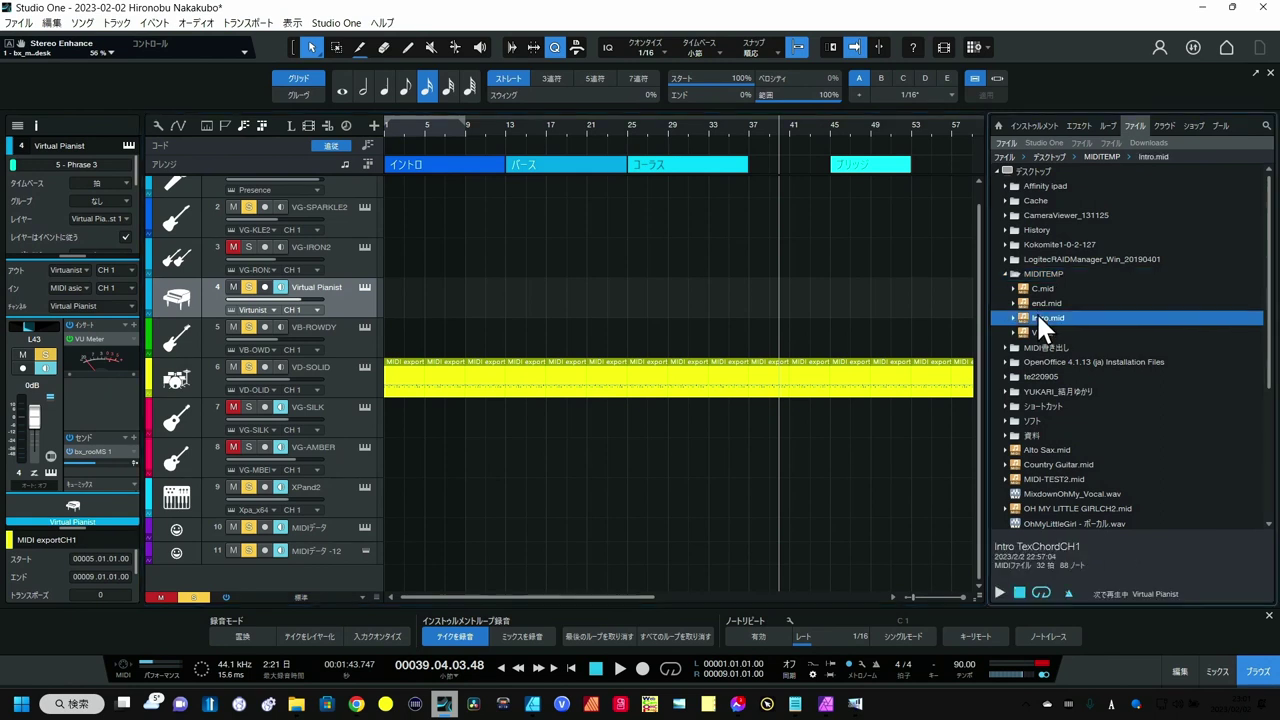
pyautogui.moveTo(1036, 311); pyautogui.dragTo(398, 522)
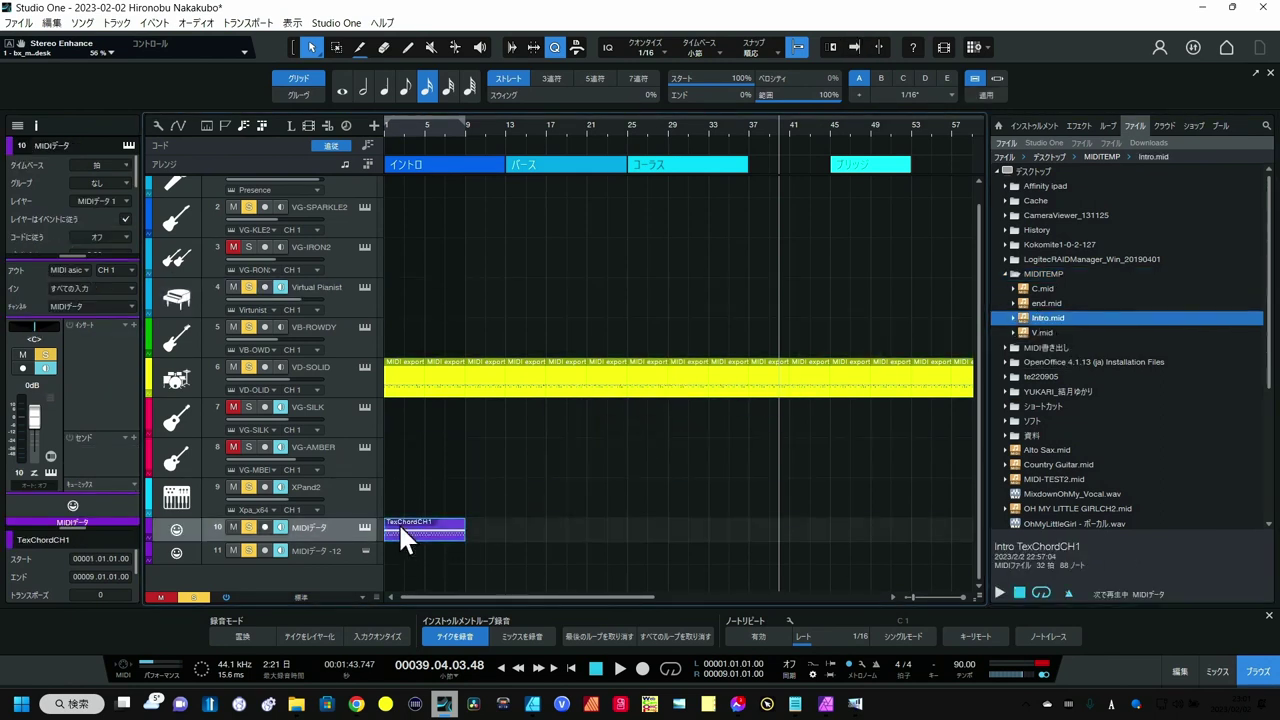
# - Set the input of the MIDIデータ -12 track to MIDI PolysherBasic
pyautogui.click(351, 555)
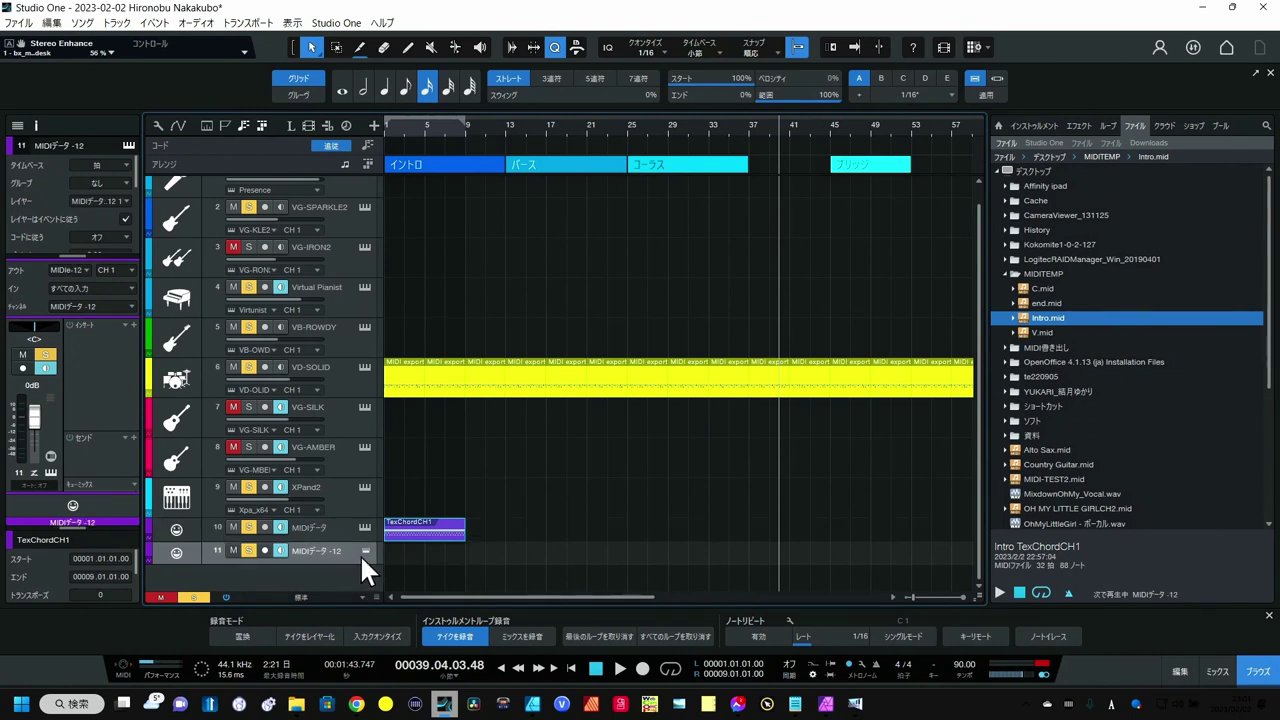
pyautogui.click(110, 290)
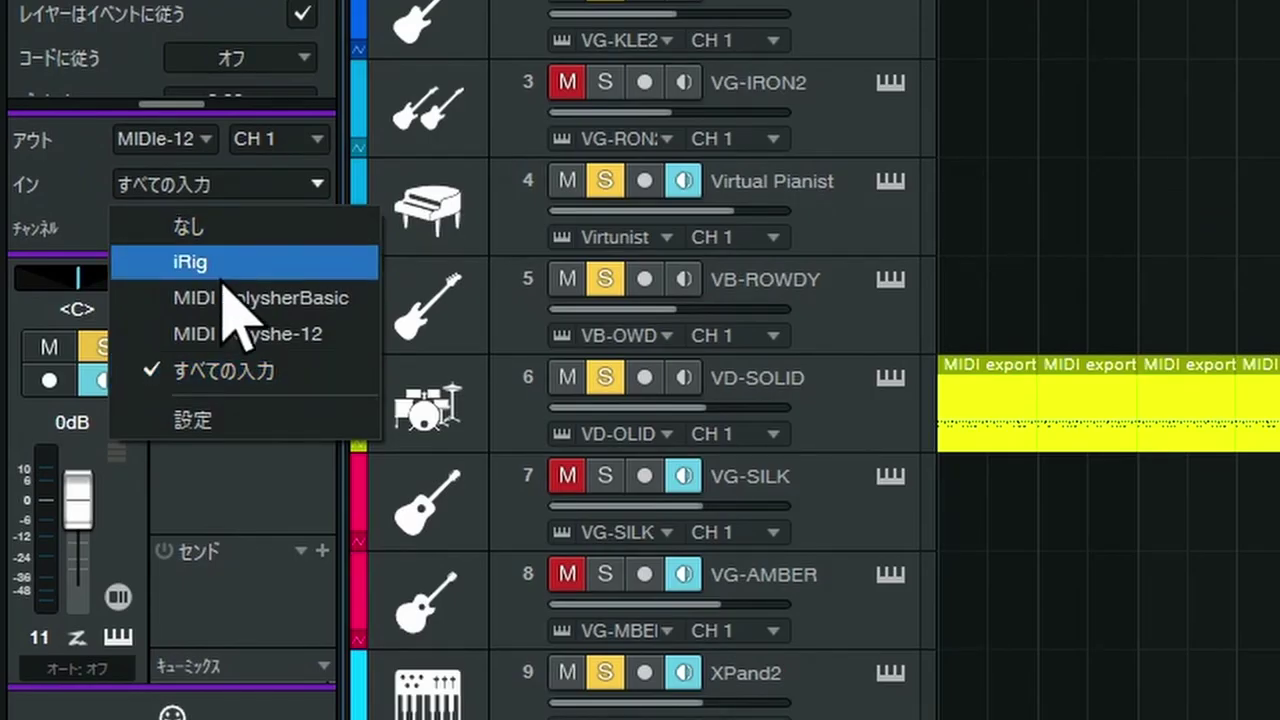
pyautogui.click(309, 303)
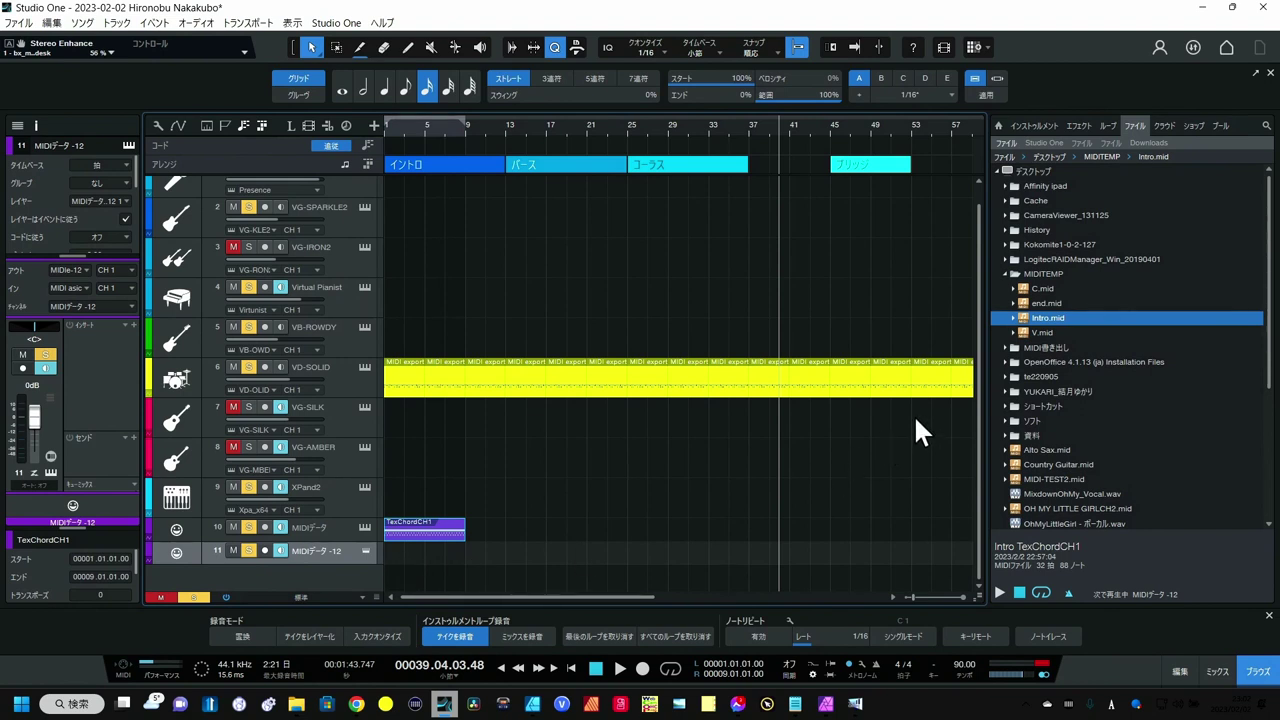
# - Place V.mid at bar 13, C.mid at bar 25 and end.mid at bar 45 on the MIDIデータ track
pyautogui.click(1043, 331)
pyautogui.moveTo(1014, 353); pyautogui.dragTo(527, 524)
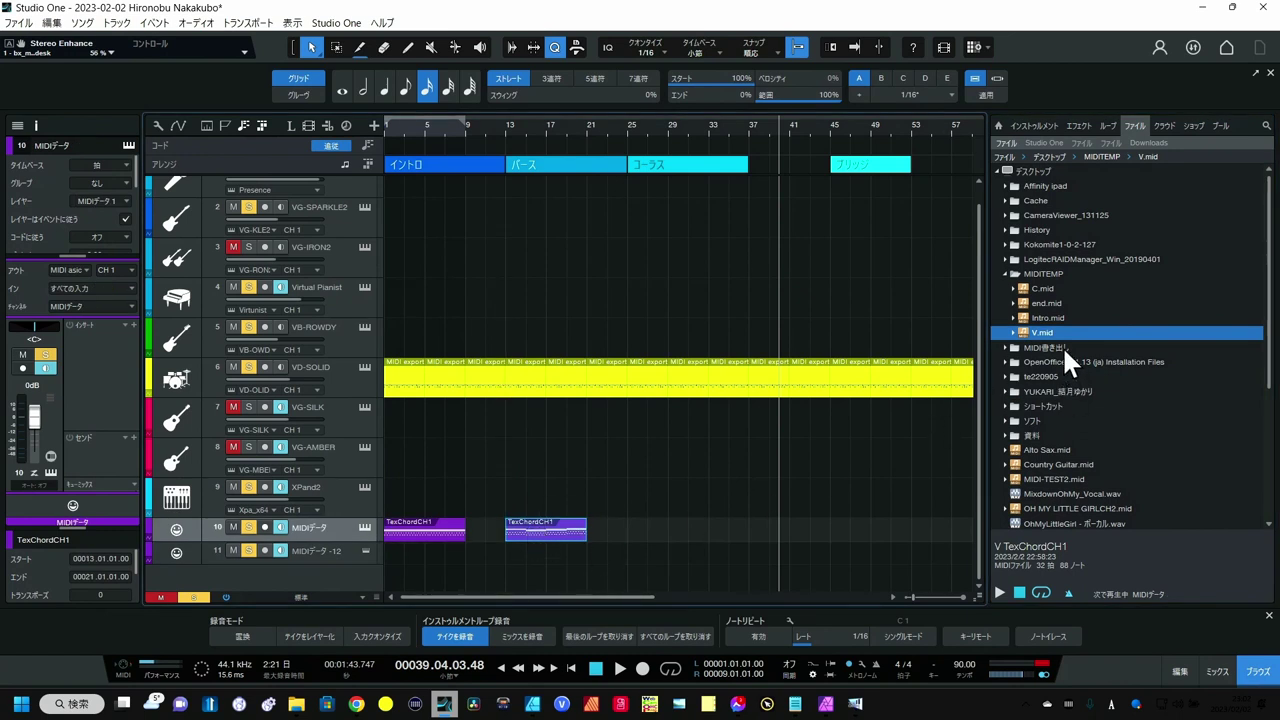
pyautogui.click(1049, 287)
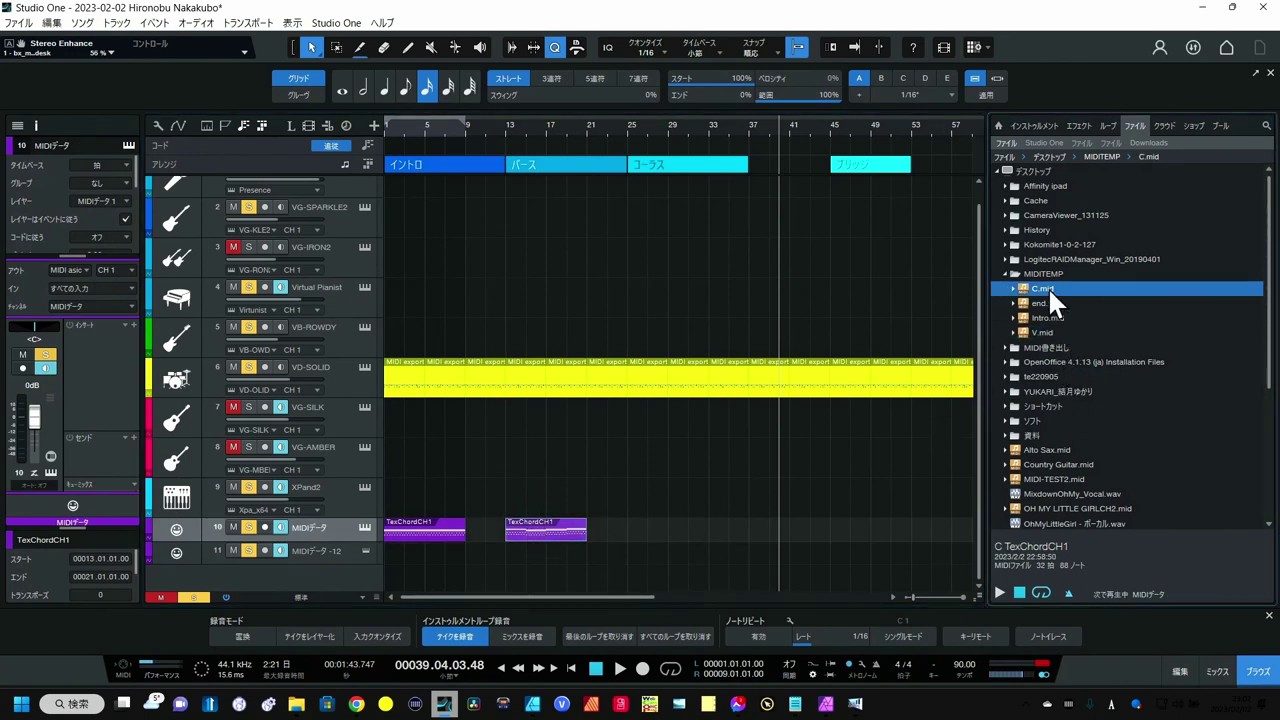
pyautogui.moveTo(1047, 286); pyautogui.dragTo(658, 524)
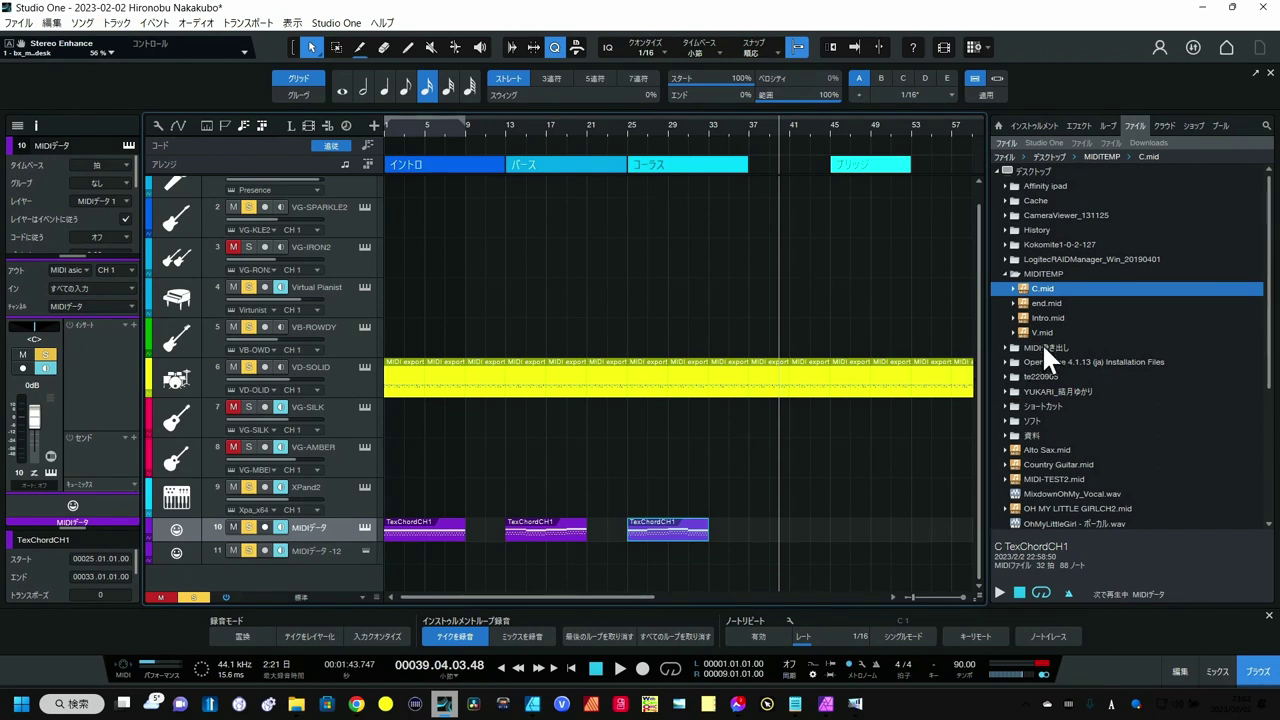
pyautogui.moveTo(1046, 304); pyautogui.dragTo(852, 525)
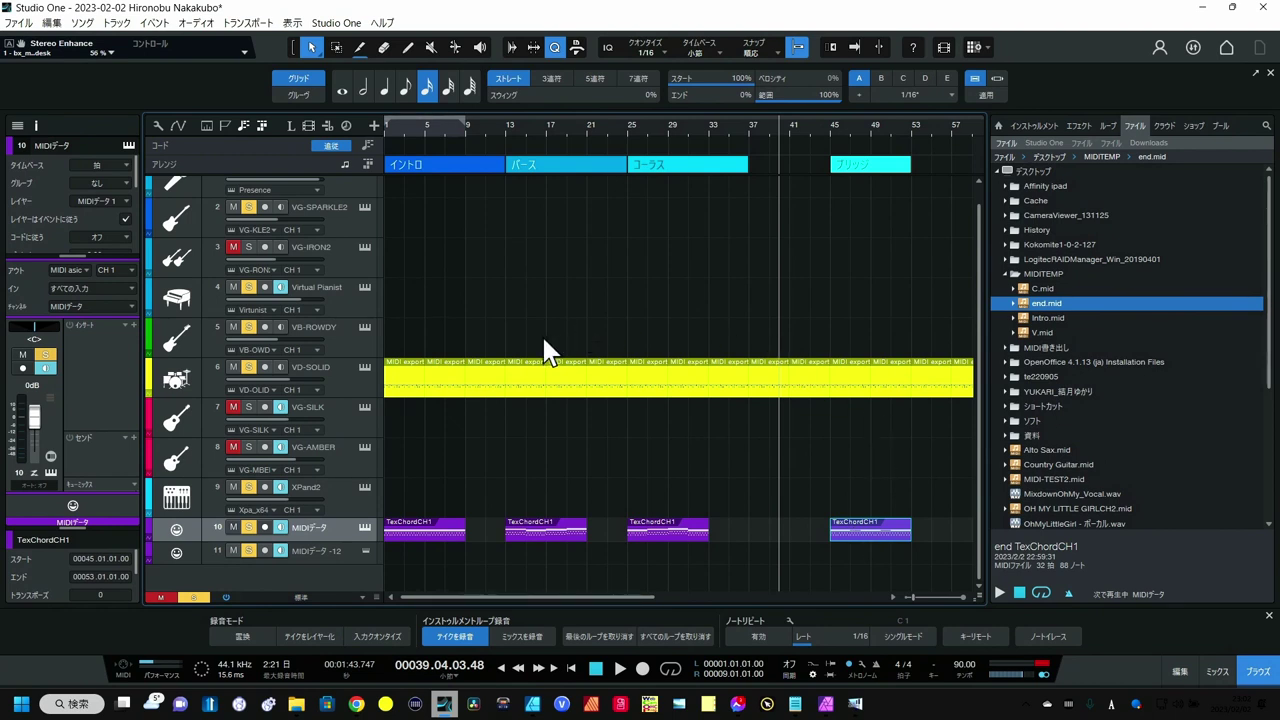
# - Shorten the arranger sections so イントロ ends at bar 9, バース at bar 21 and コーラス at bar 33
pyautogui.click(484, 207)
pyautogui.click(484, 166)
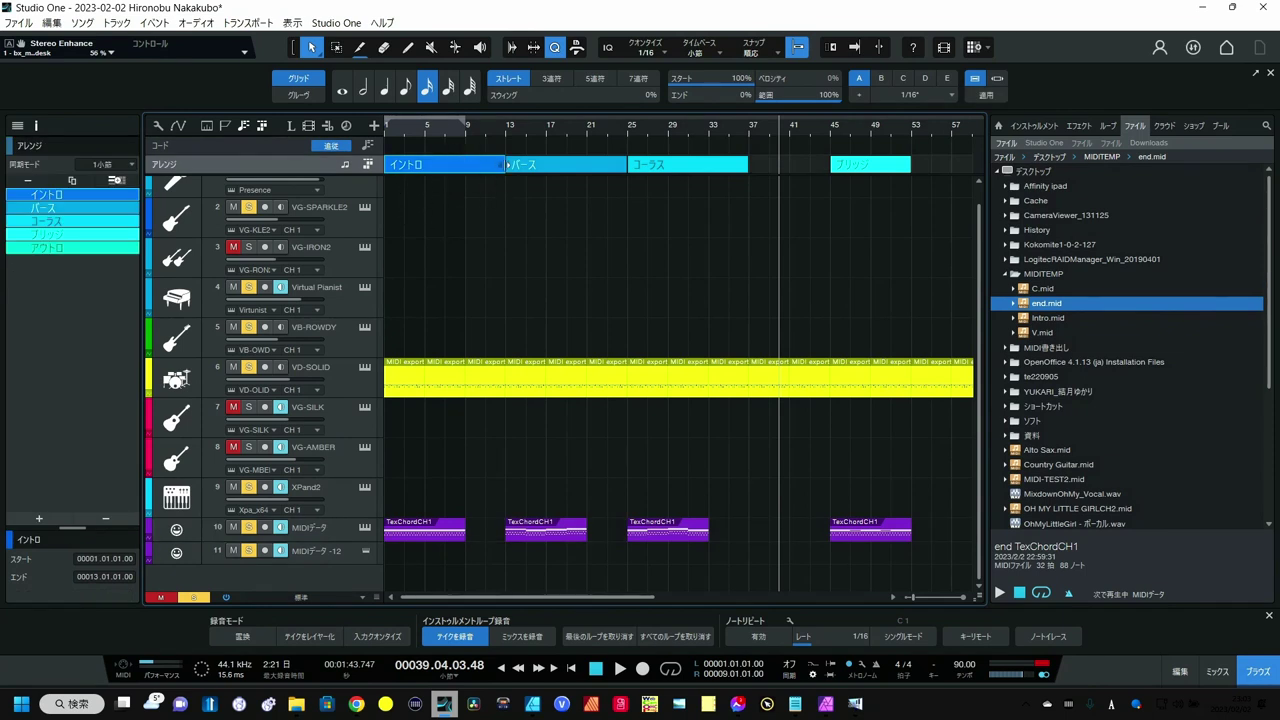
pyautogui.moveTo(507, 164); pyautogui.dragTo(465, 166)
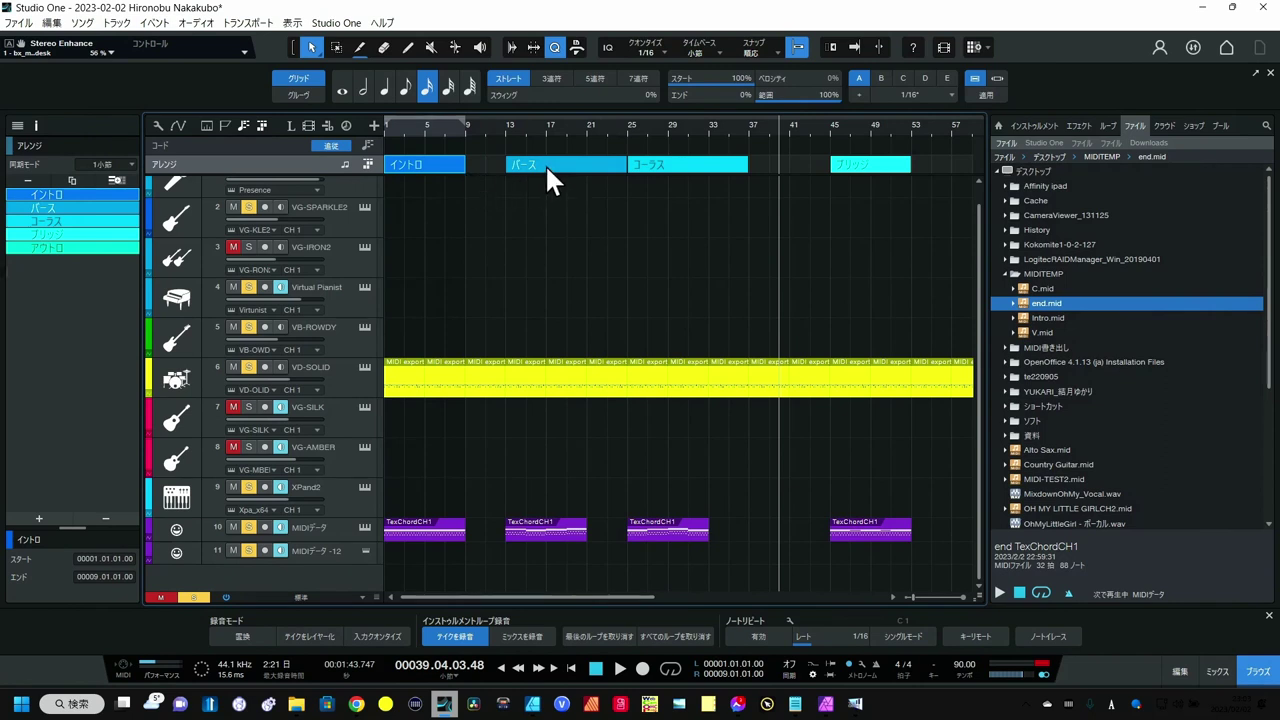
pyautogui.click(547, 167)
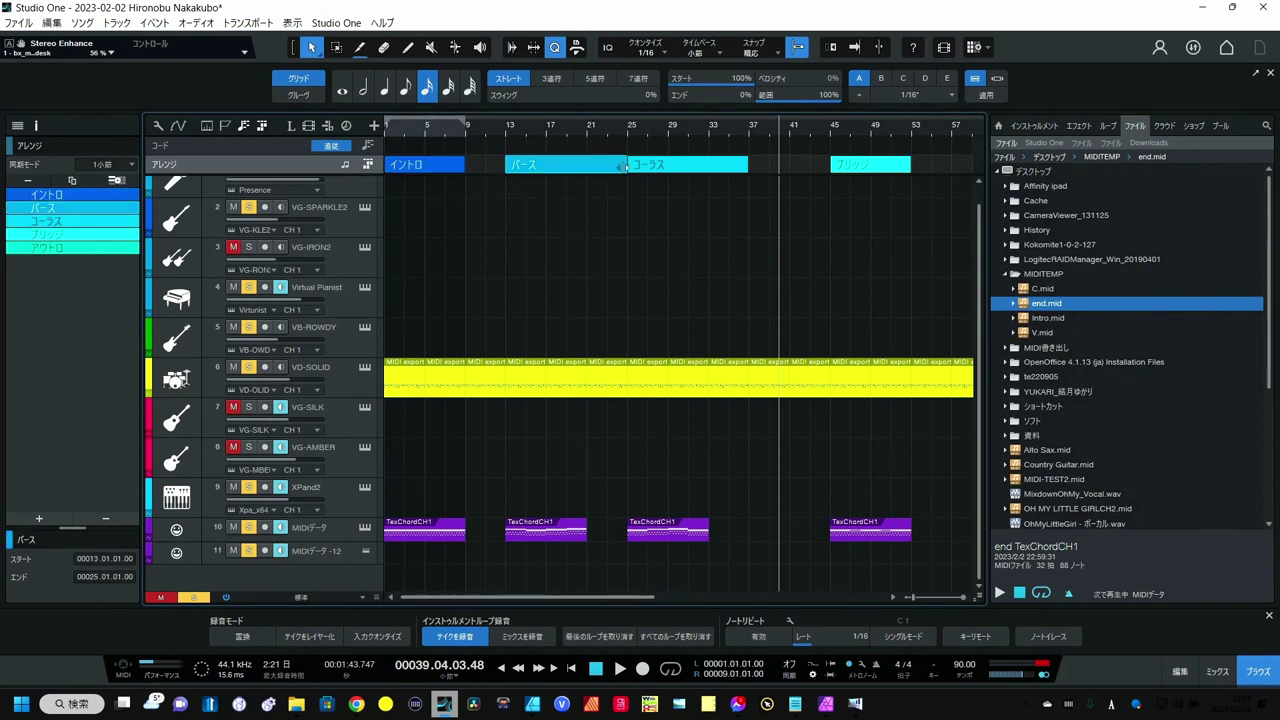
pyautogui.moveTo(624, 167); pyautogui.dragTo(597, 175)
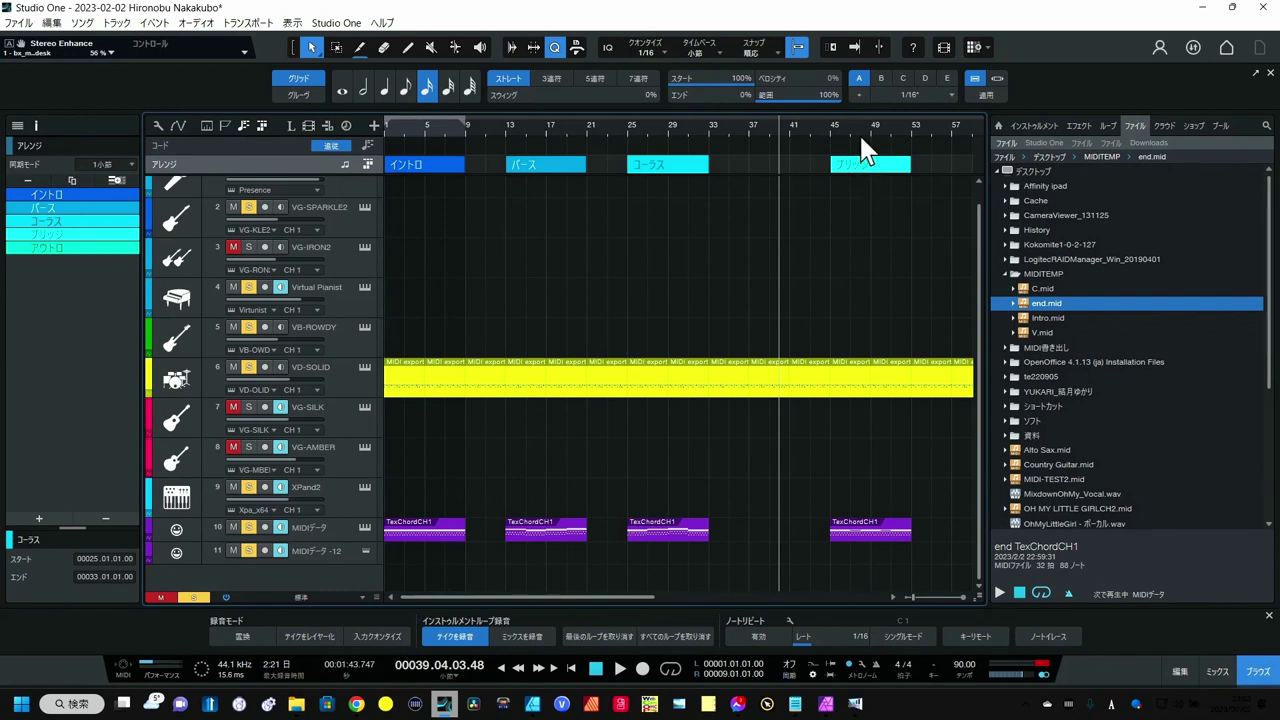
# - Move the ending clip from bar 45 to the start of アウトロ at bar 69 and shorten that section to end at bar 77
pyautogui.scroll(-2, 853, 128)
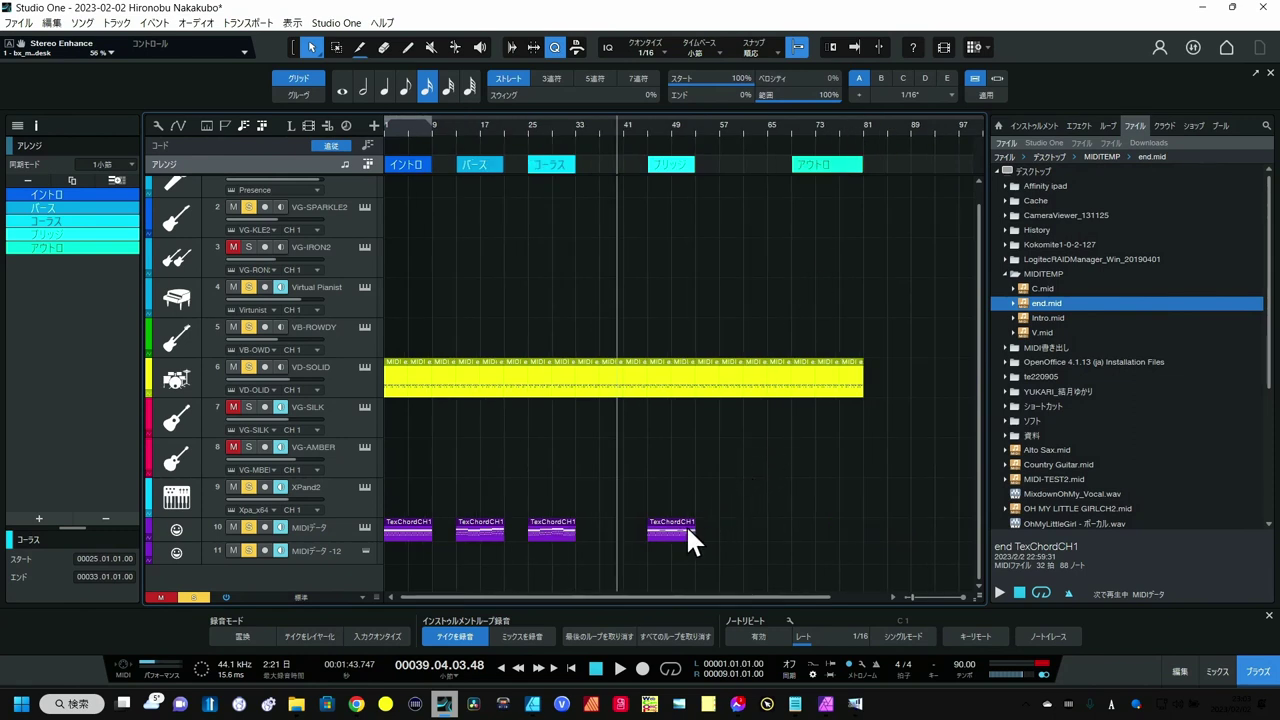
pyautogui.moveTo(677, 530); pyautogui.dragTo(822, 531)
pyautogui.moveTo(861, 162); pyautogui.dragTo(838, 162)
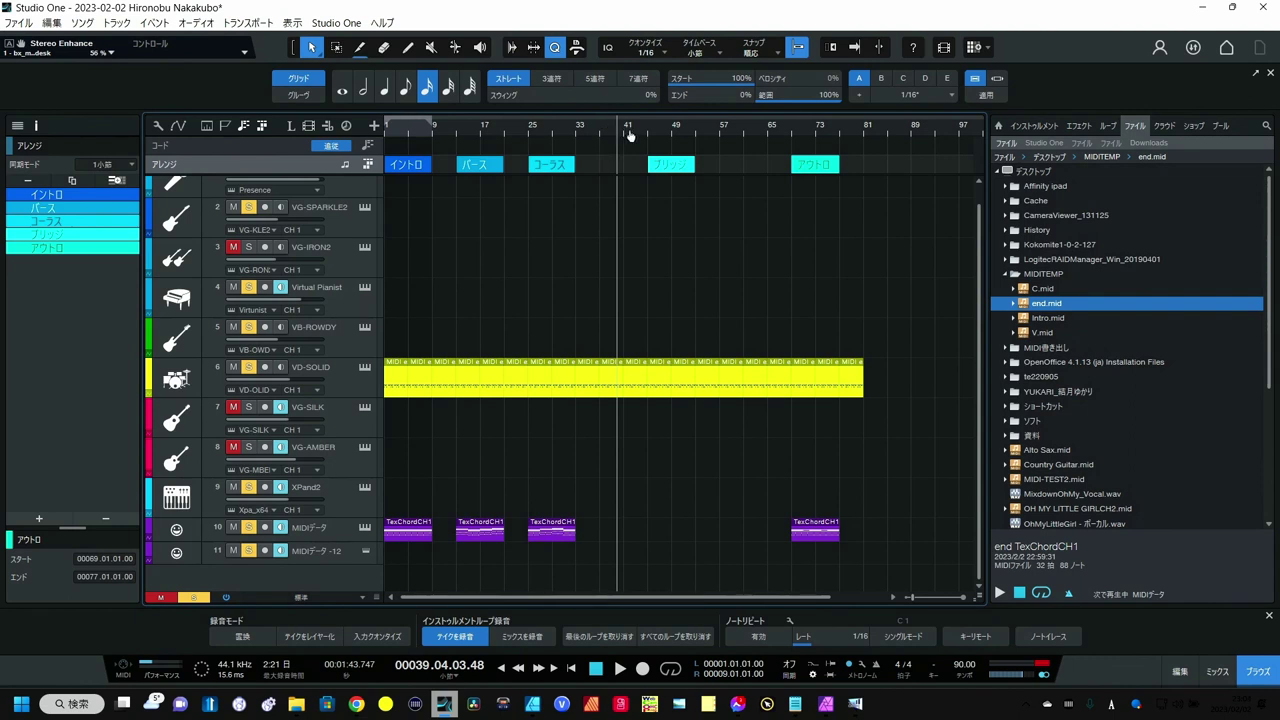
# - Move バース to bar 9, コーラス to bar 17 and アウトロ to bar 25, deleting the VD-SOLID drum clip at bar 21
pyautogui.scroll(1, 467, 127)
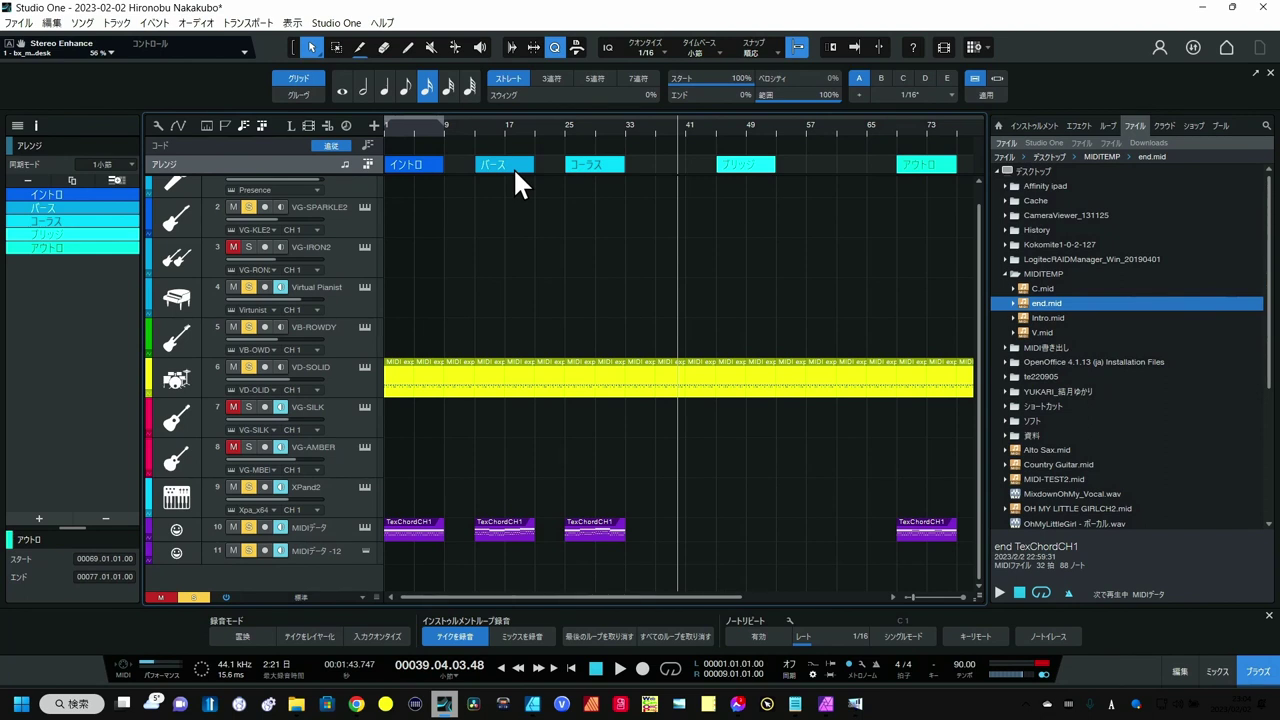
pyautogui.moveTo(502, 164); pyautogui.dragTo(474, 171)
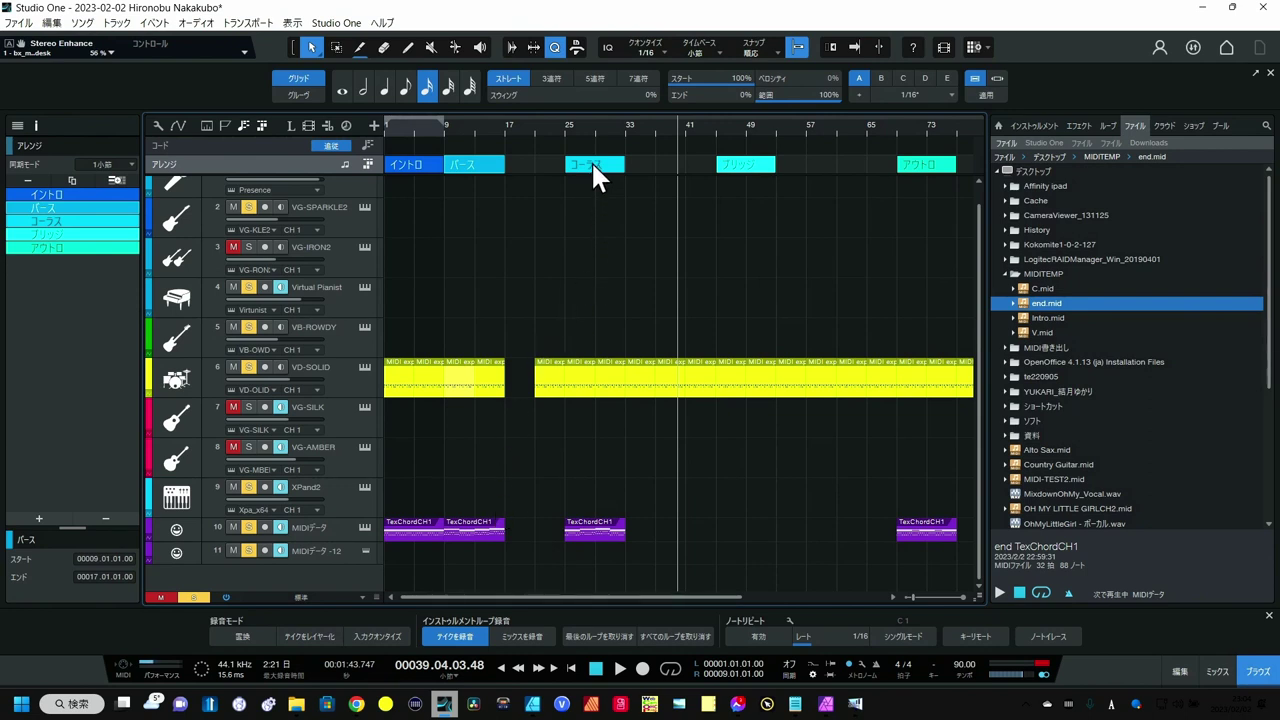
pyautogui.click(557, 388)
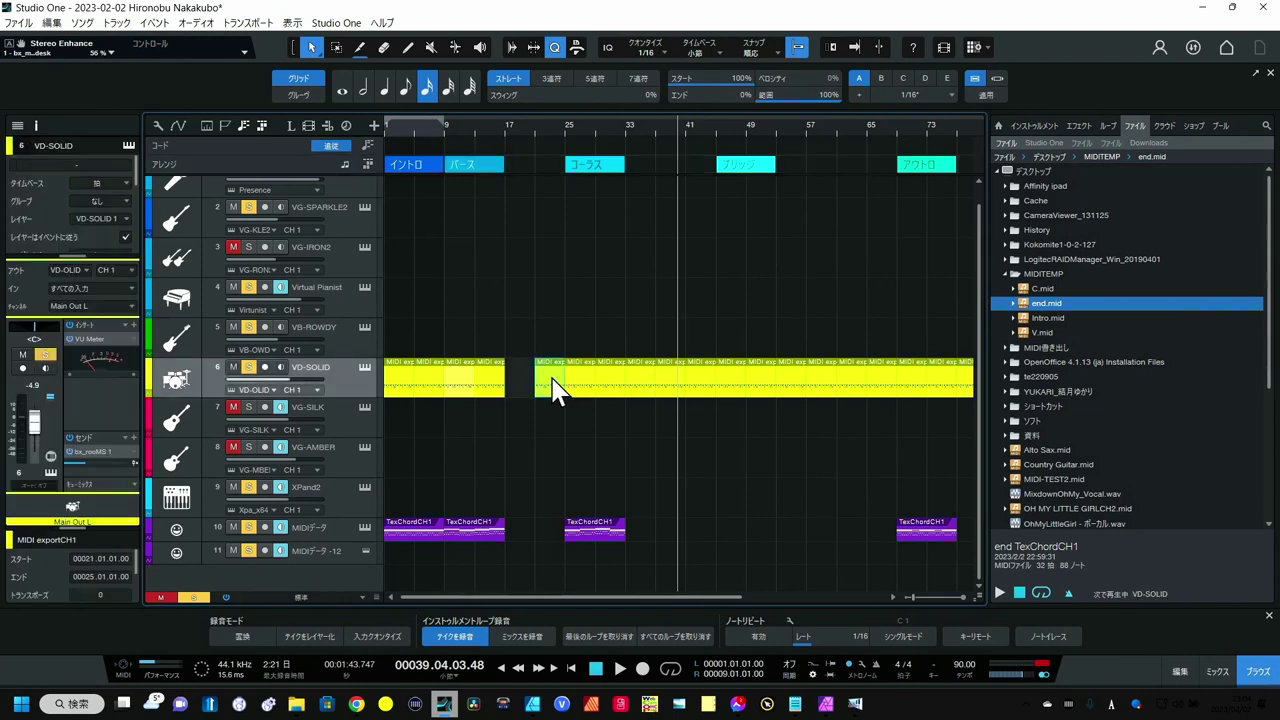
pyautogui.press('Delete')
pyautogui.moveTo(598, 165); pyautogui.dragTo(533, 167)
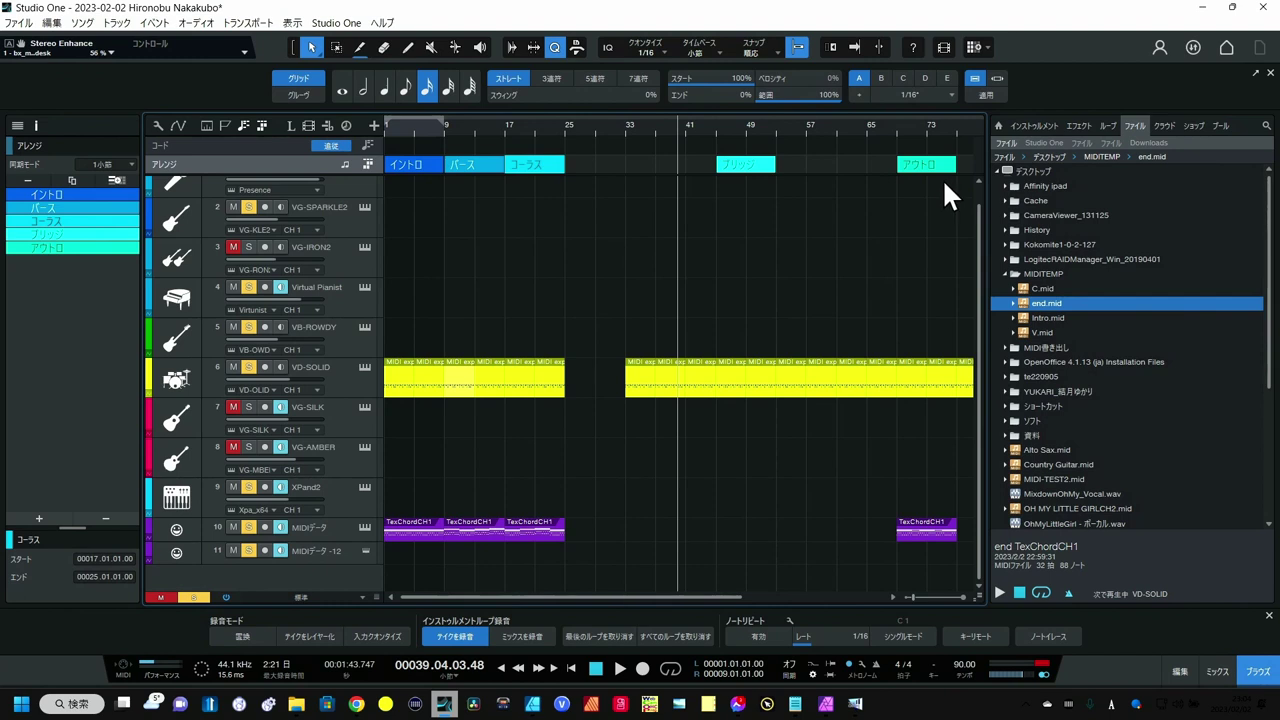
pyautogui.moveTo(924, 164); pyautogui.dragTo(591, 166)
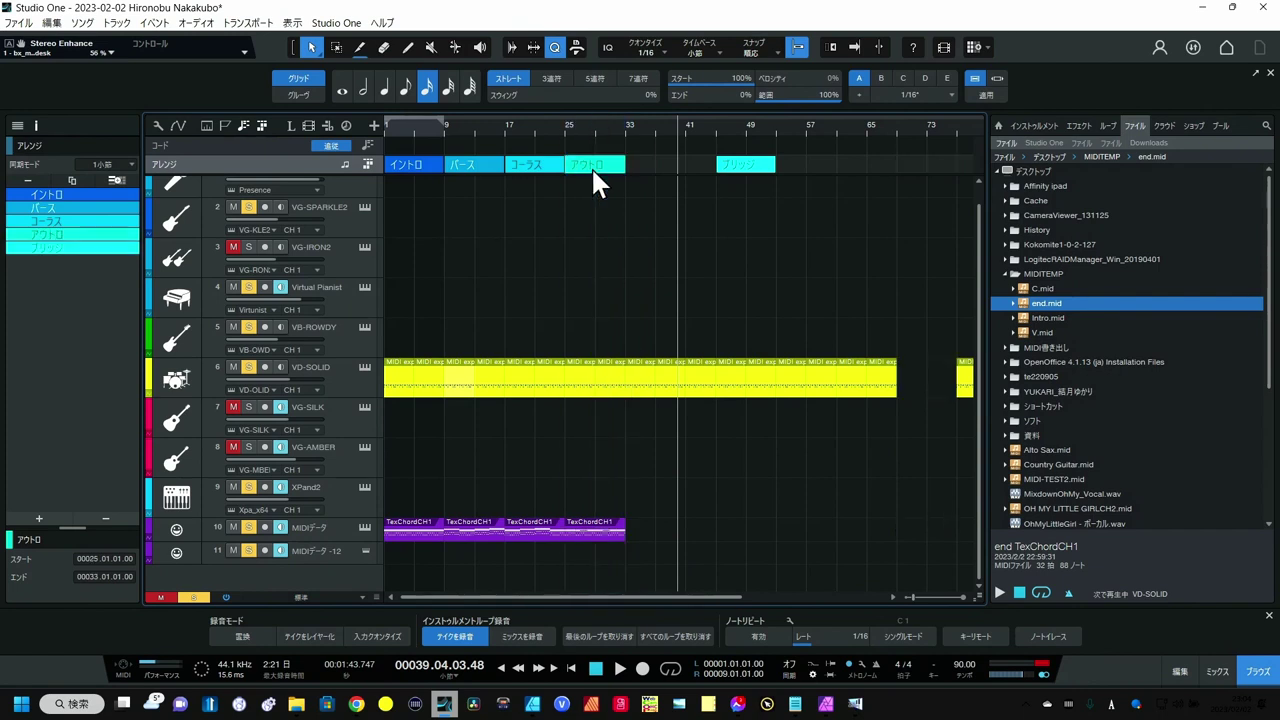
# - Delete the VD-SOLID drum clips from bar 33 to bar 69 and the ブリッジ section at bar 45
pyautogui.moveTo(657, 371); pyautogui.dragTo(705, 442)
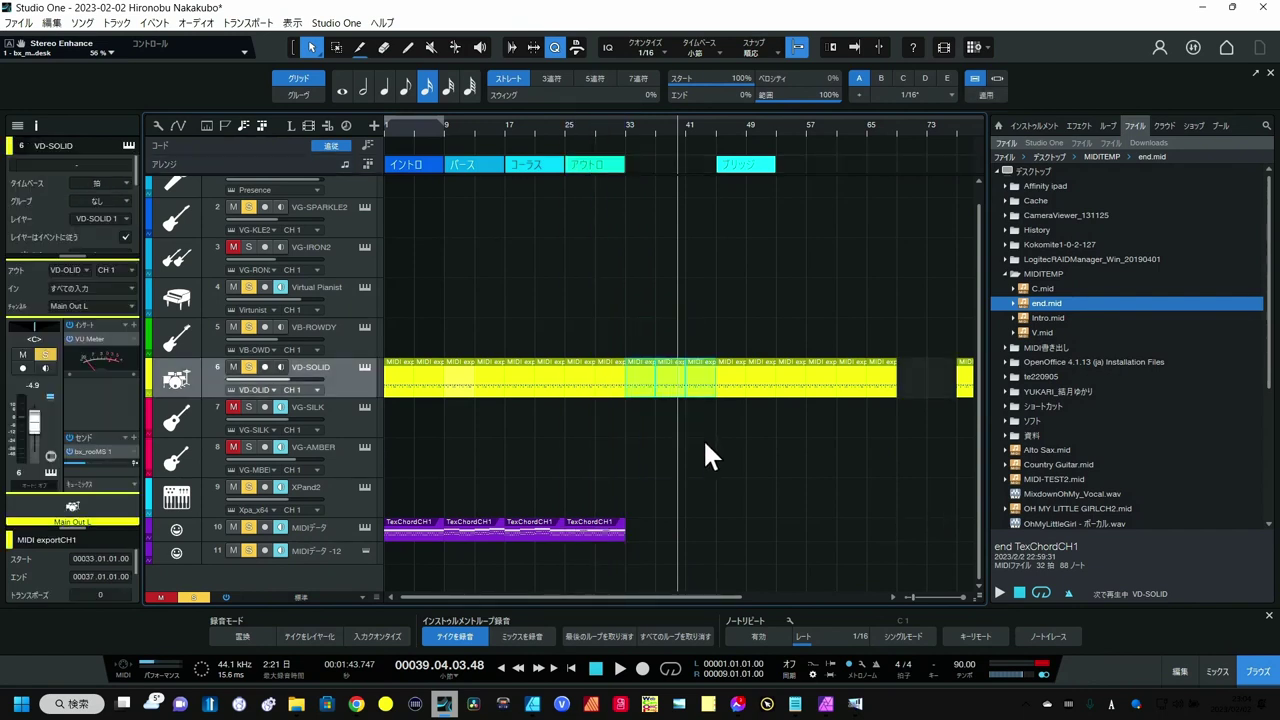
pyautogui.press('Delete')
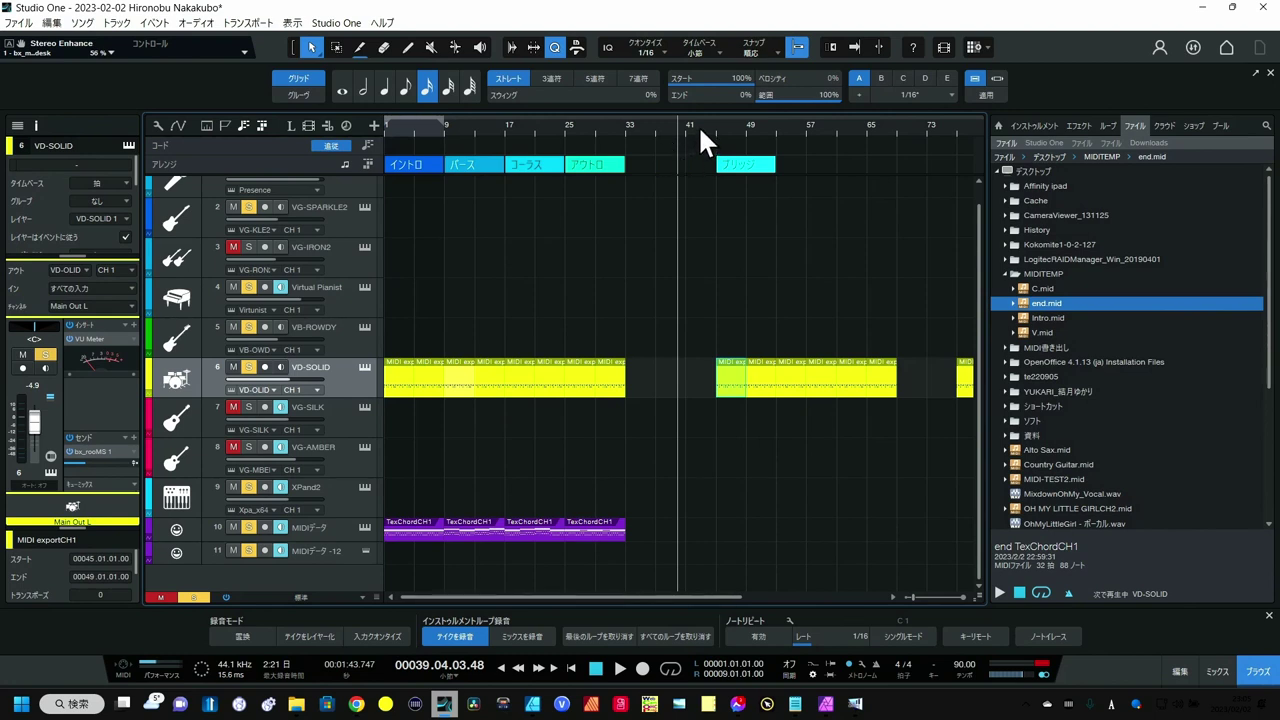
pyautogui.moveTo(699, 127); pyautogui.dragTo(759, 131)
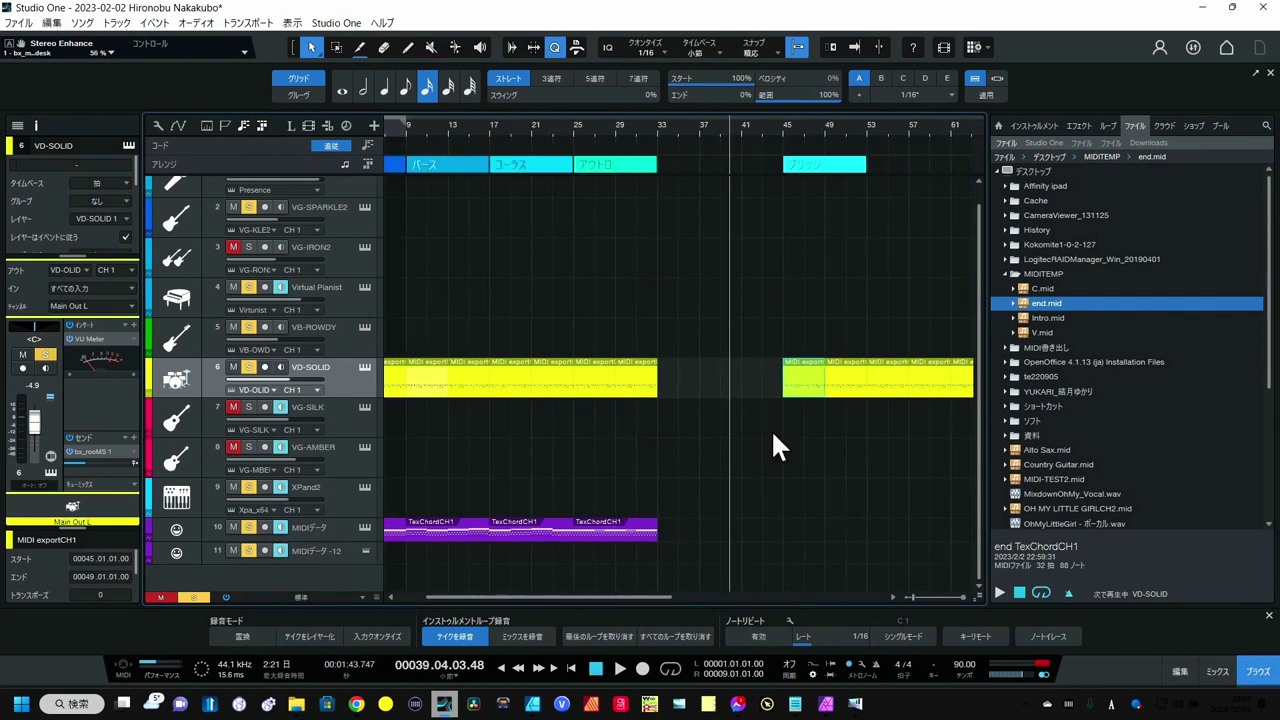
pyautogui.moveTo(742, 477); pyautogui.dragTo(909, 226)
pyautogui.press('Delete')
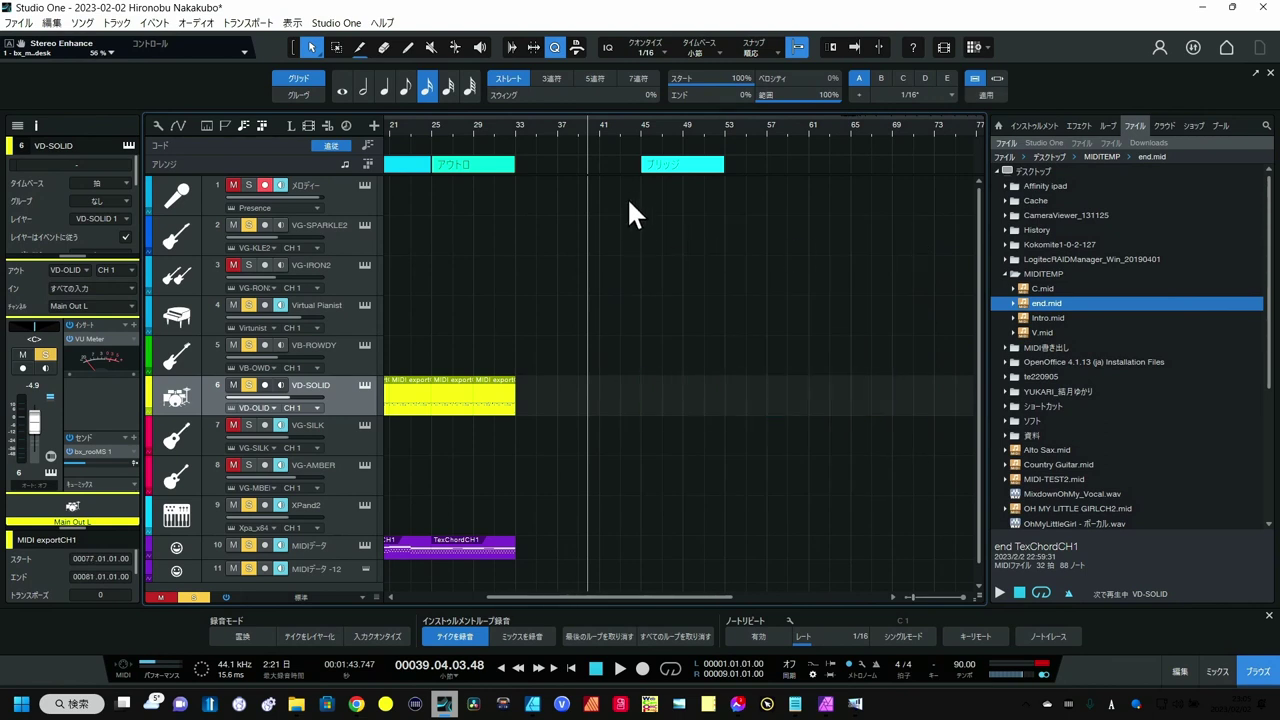
pyautogui.click(655, 164)
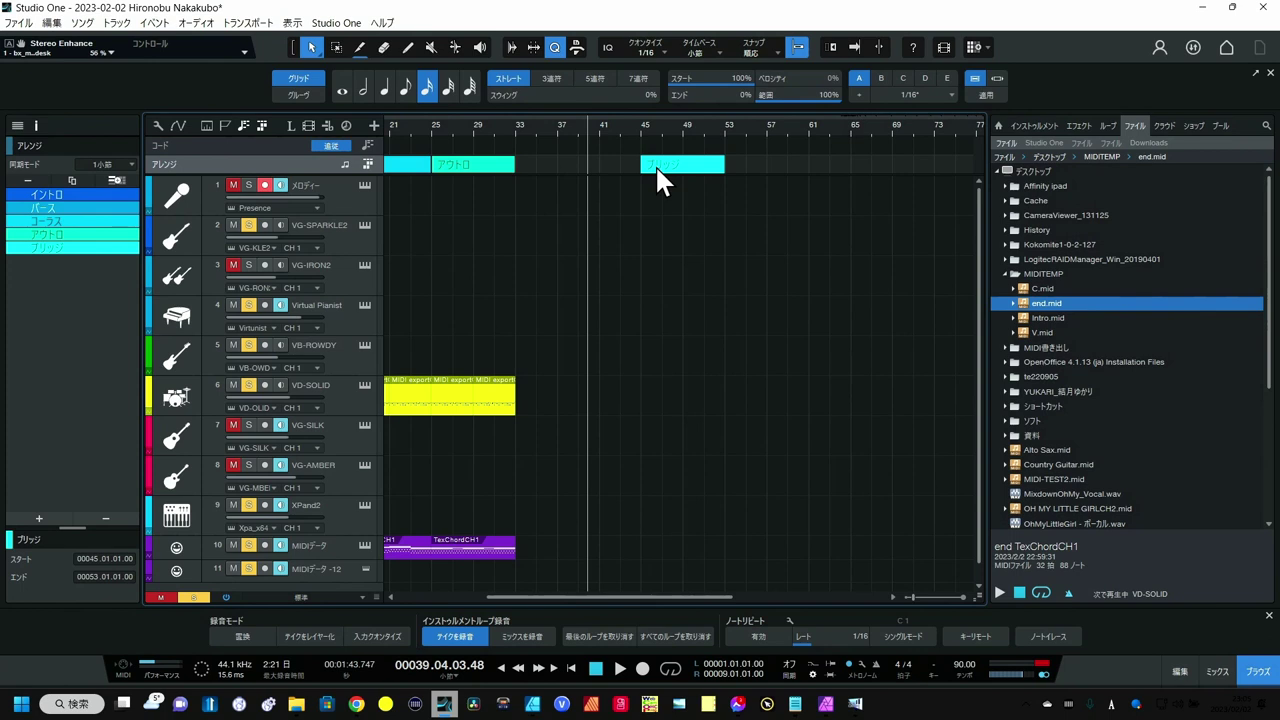
pyautogui.press('Delete')
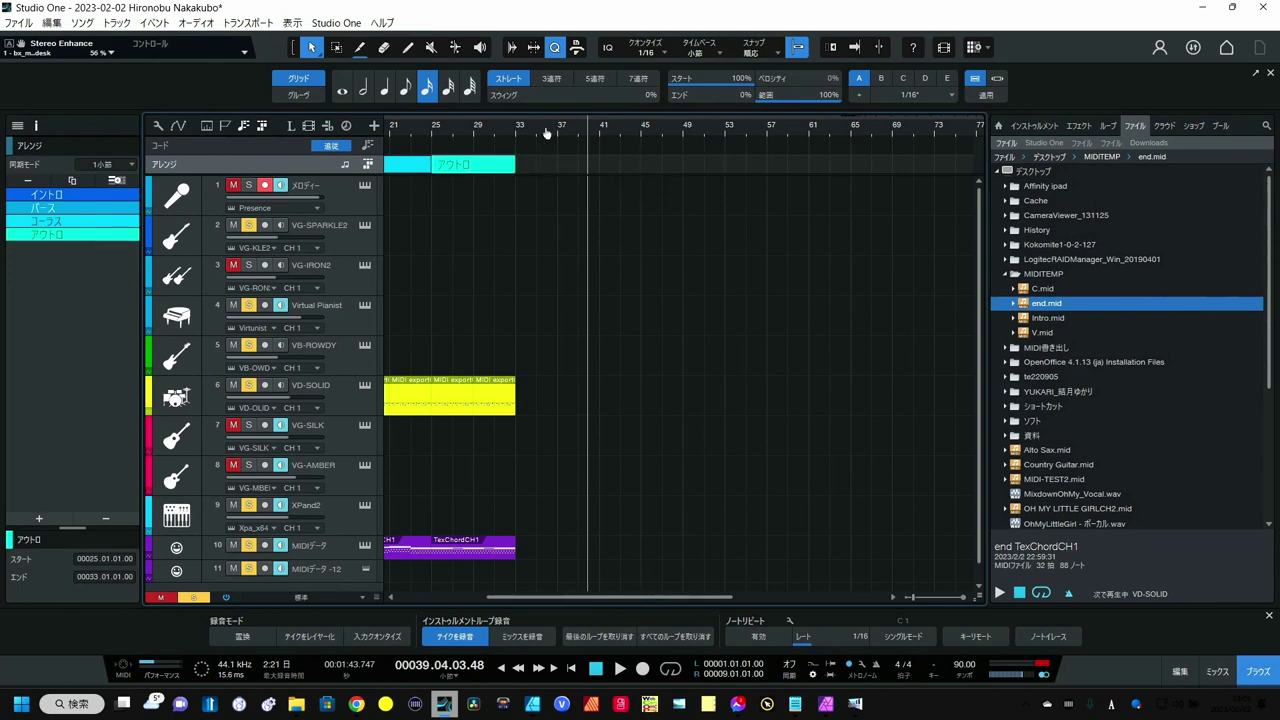
# - Move the アウトロ section to bar 87 and clear the stray VD-SOLID drum clip from bar 77
pyautogui.scroll(-3, 546, 130)
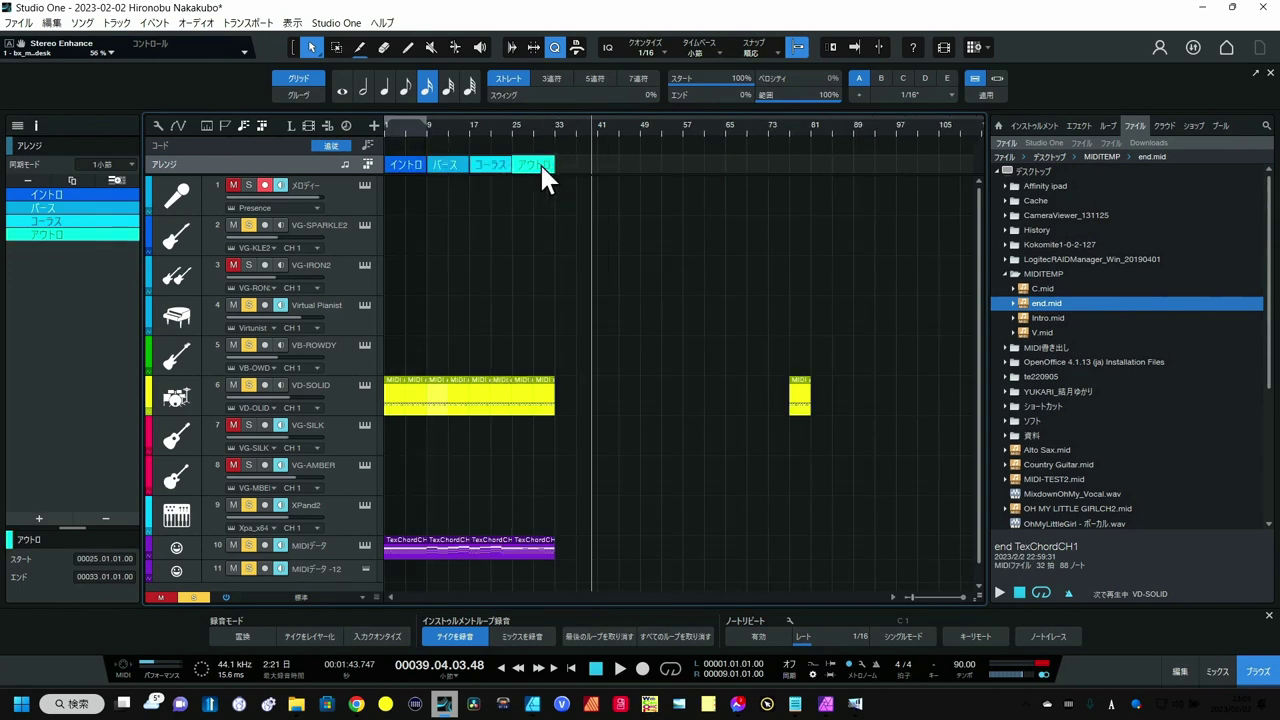
pyautogui.moveTo(541, 170); pyautogui.dragTo(870, 170)
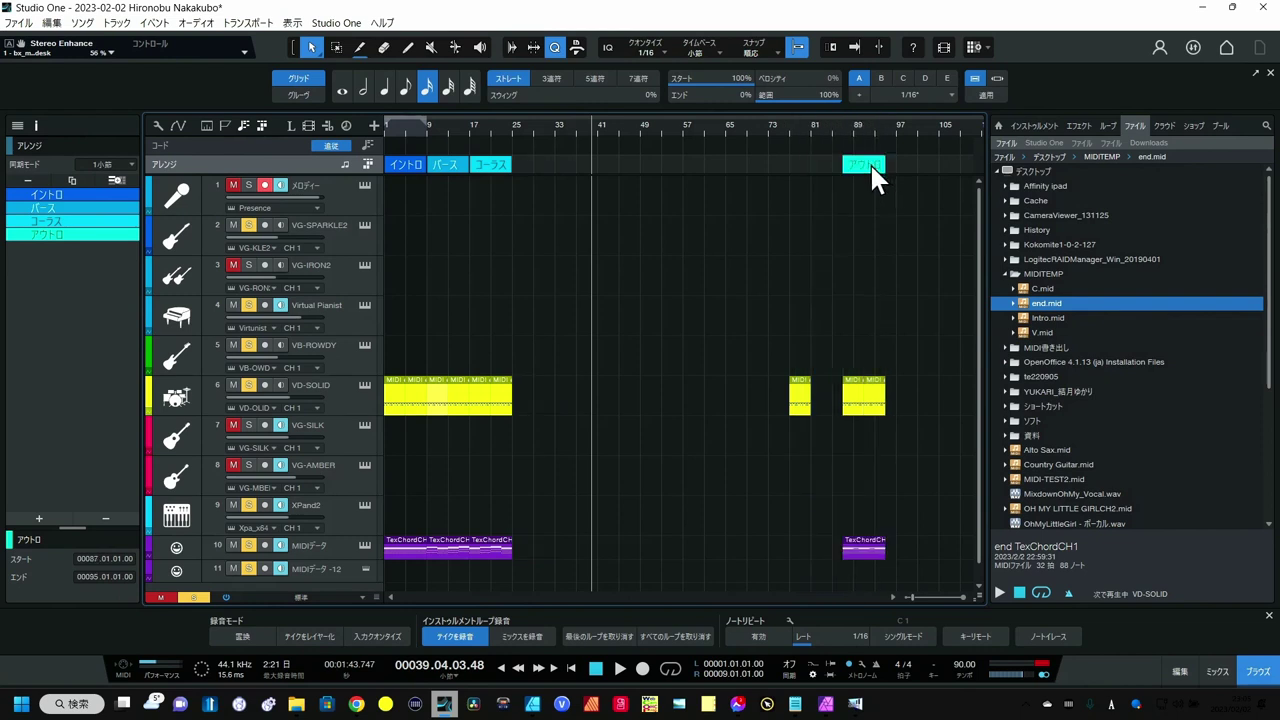
pyautogui.moveTo(800, 405); pyautogui.dragTo(853, 405)
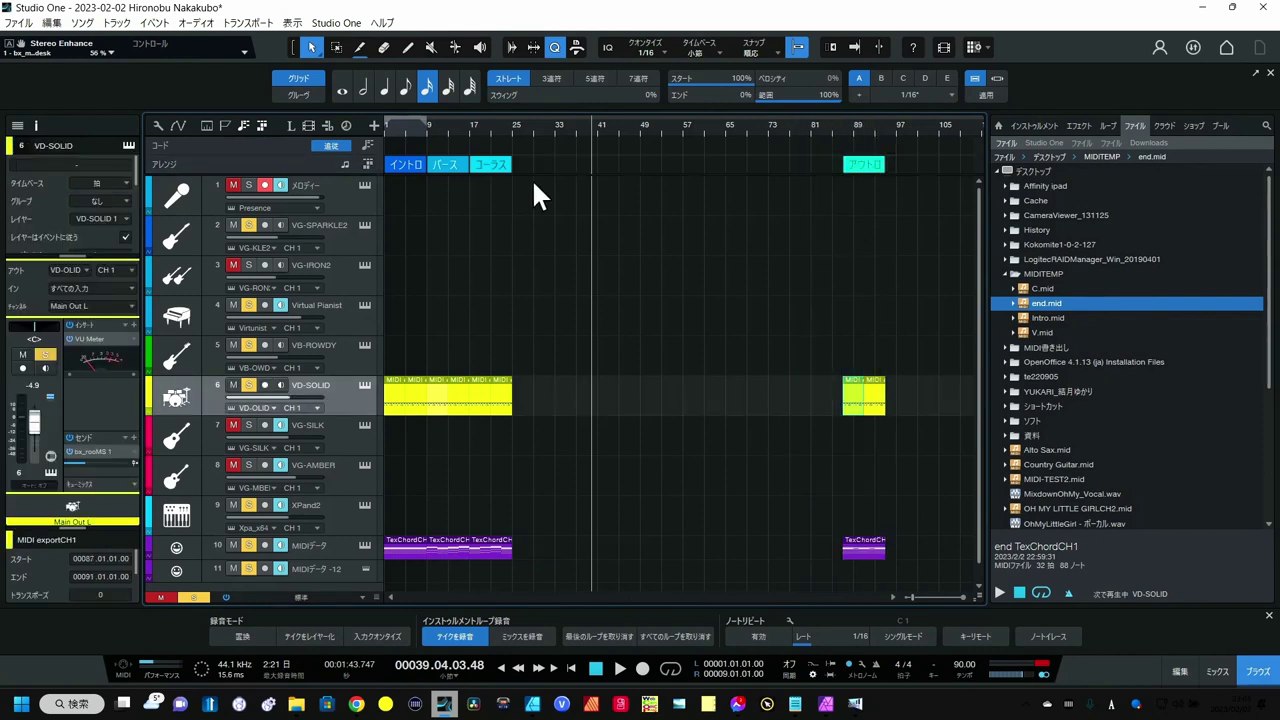
# - Copy バース to bar 25 and コーラス to bar 33, and move アウトロ to start at bar 41
pyautogui.moveTo(544, 167); pyautogui.dragTo(452, 178)
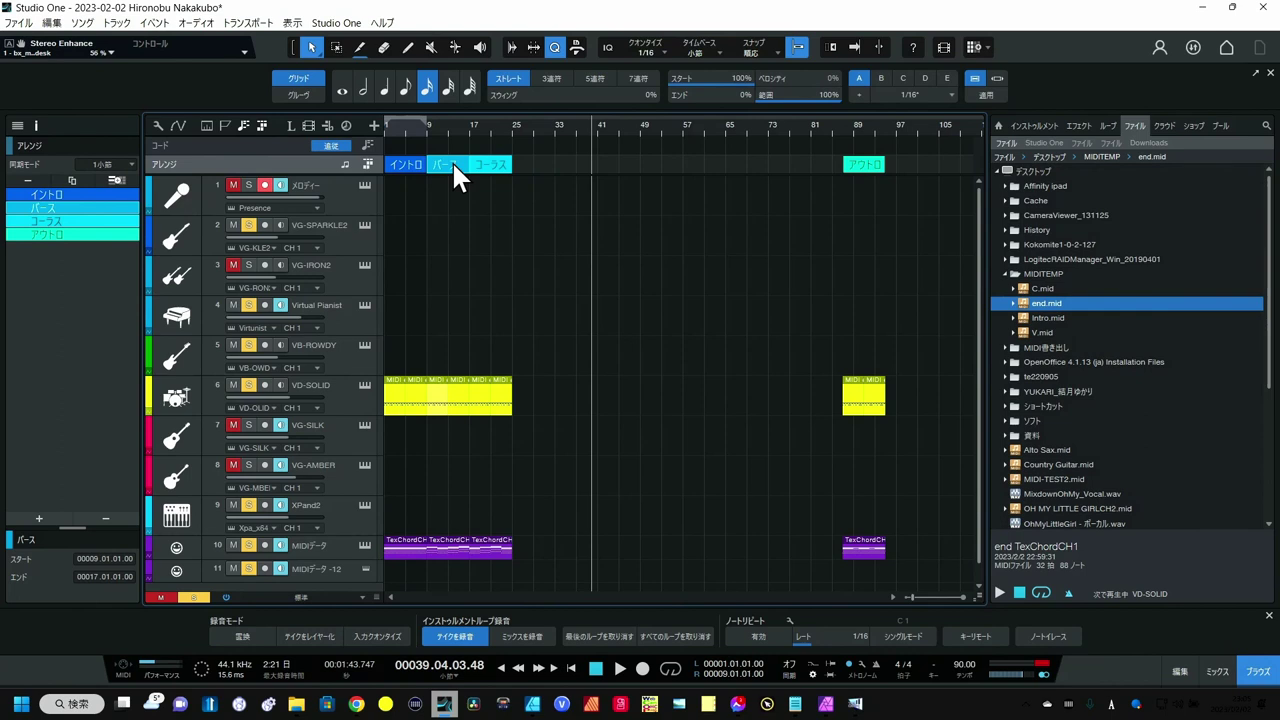
pyautogui.moveTo(452, 161); pyautogui.dragTo(514, 163)
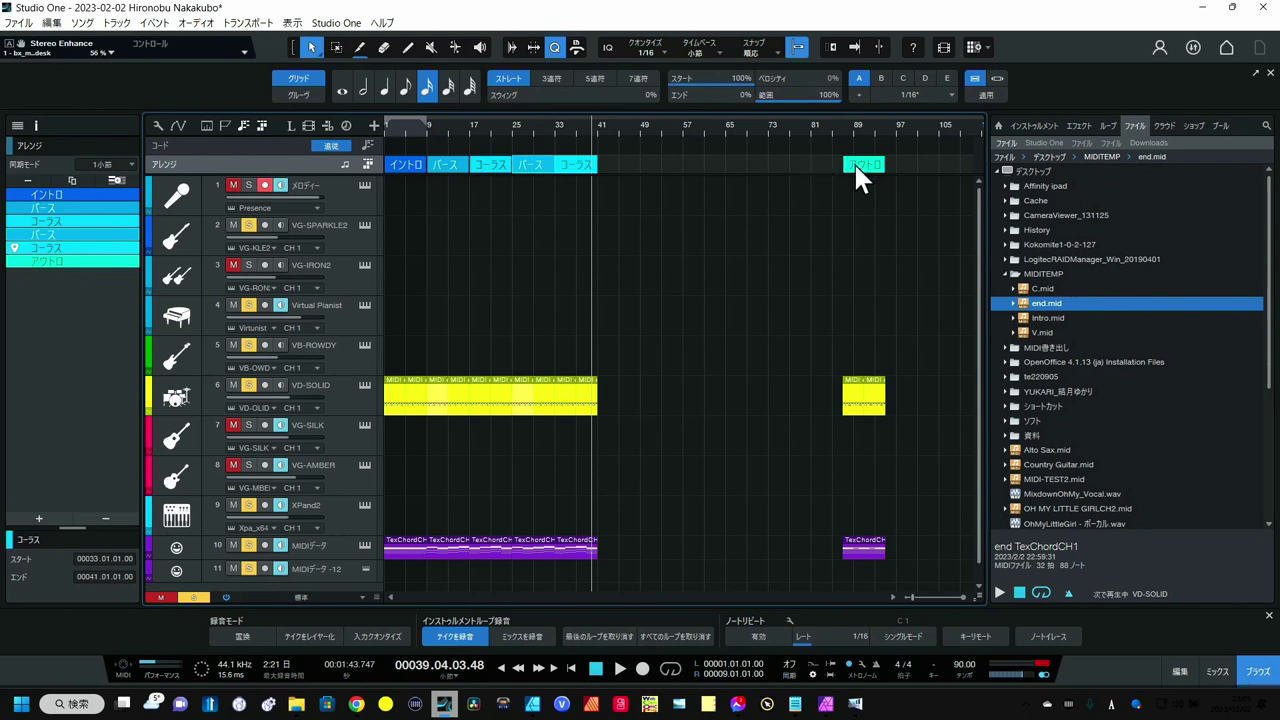
pyautogui.moveTo(857, 162); pyautogui.dragTo(613, 166)
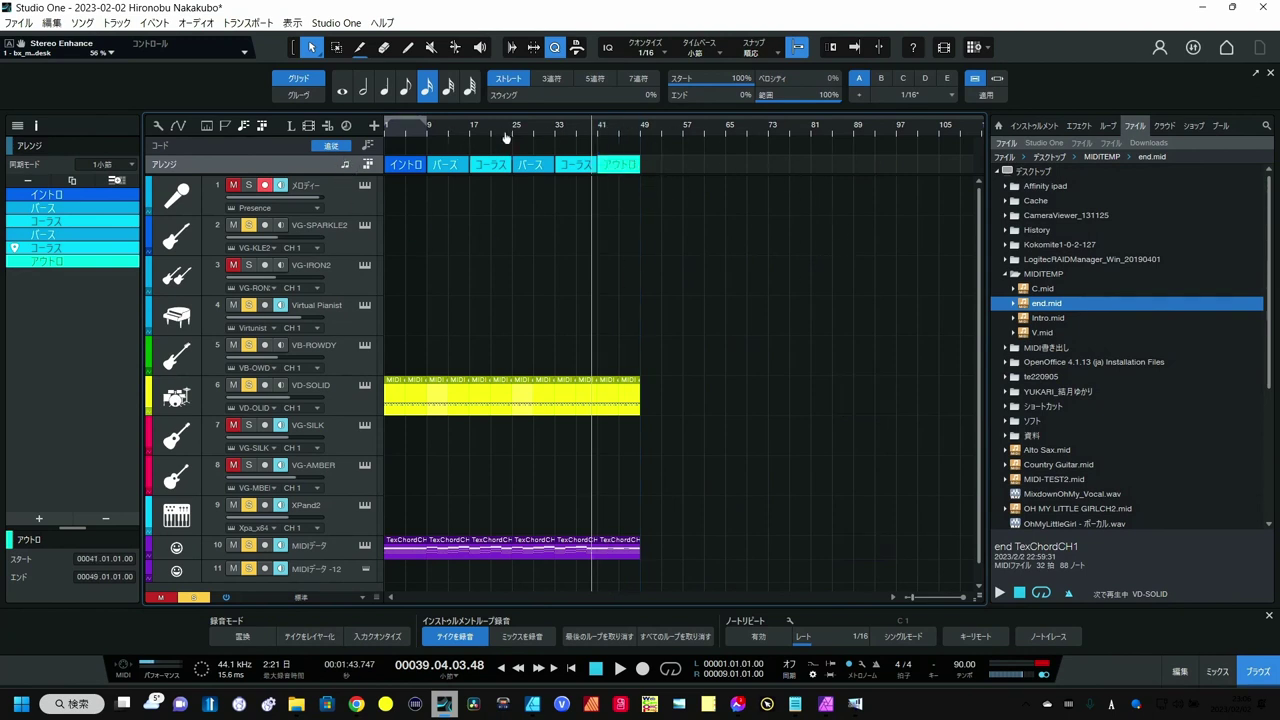
# - Mute the VB-ROWDY and VD-SOLID tracks and play the opening bars of the arrangement from bar 1
pyautogui.moveTo(507, 138); pyautogui.dragTo(584, 143)
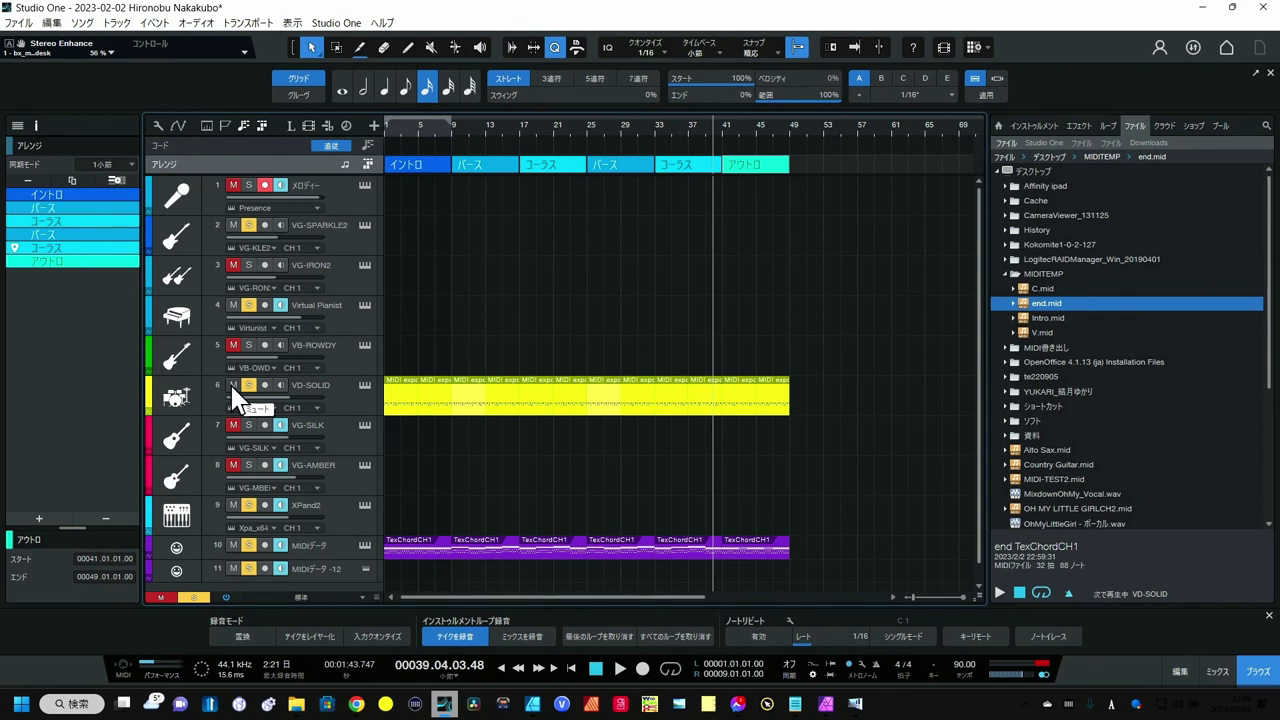
pyautogui.click(620, 668)
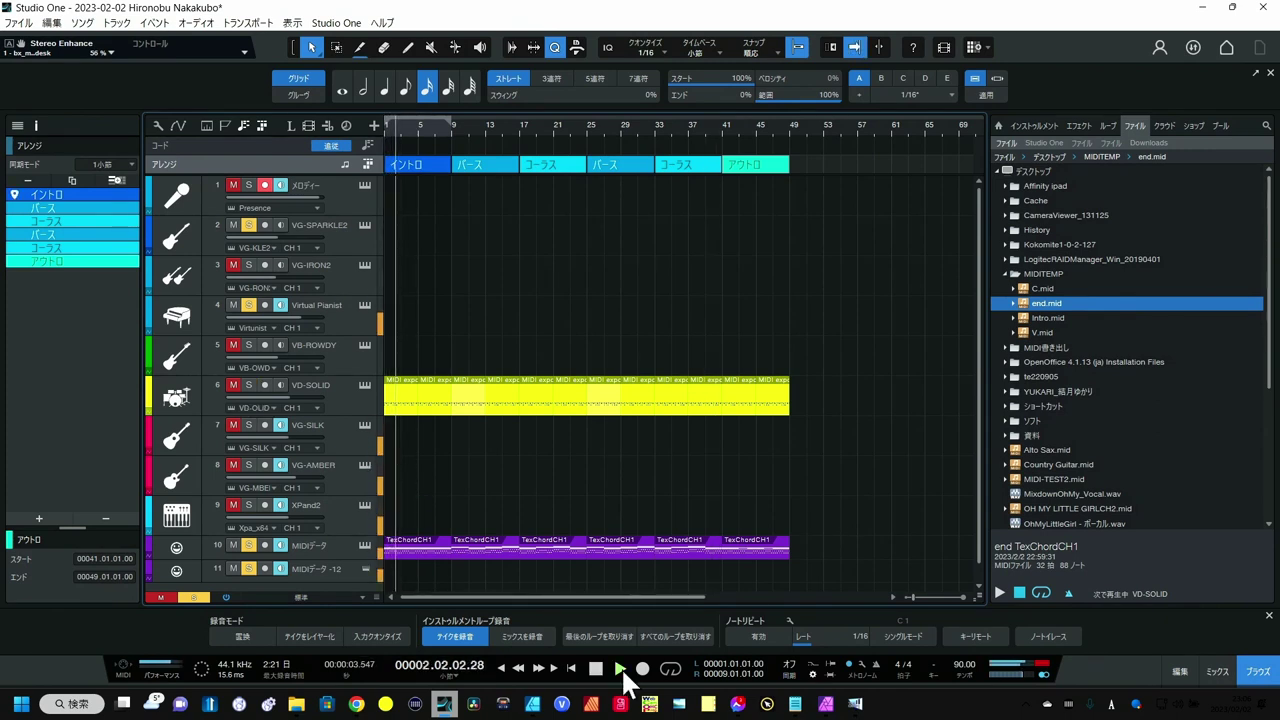
pyautogui.click(614, 661)
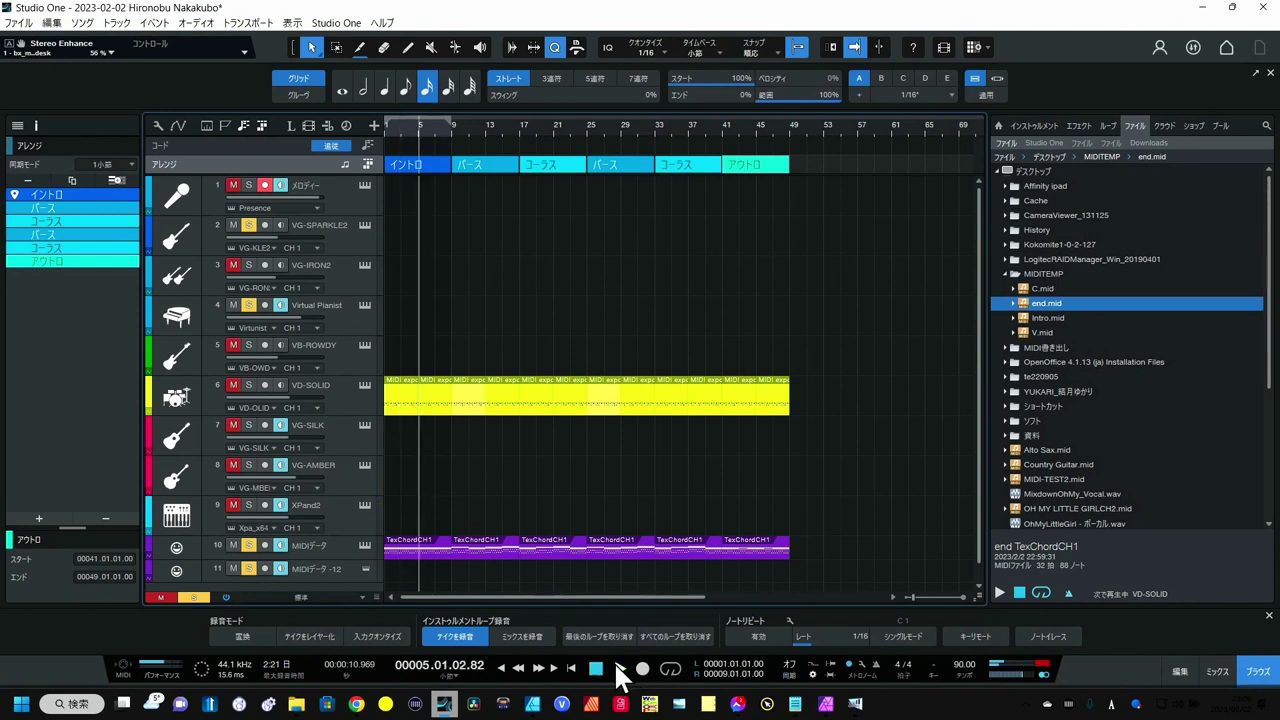
# - Examine the chord and bass notes of the MIDIデータ clips in the note editor, then check the progression in TexChord and close it
pyautogui.click(428, 548)
pyautogui.doubleClick(428, 548)
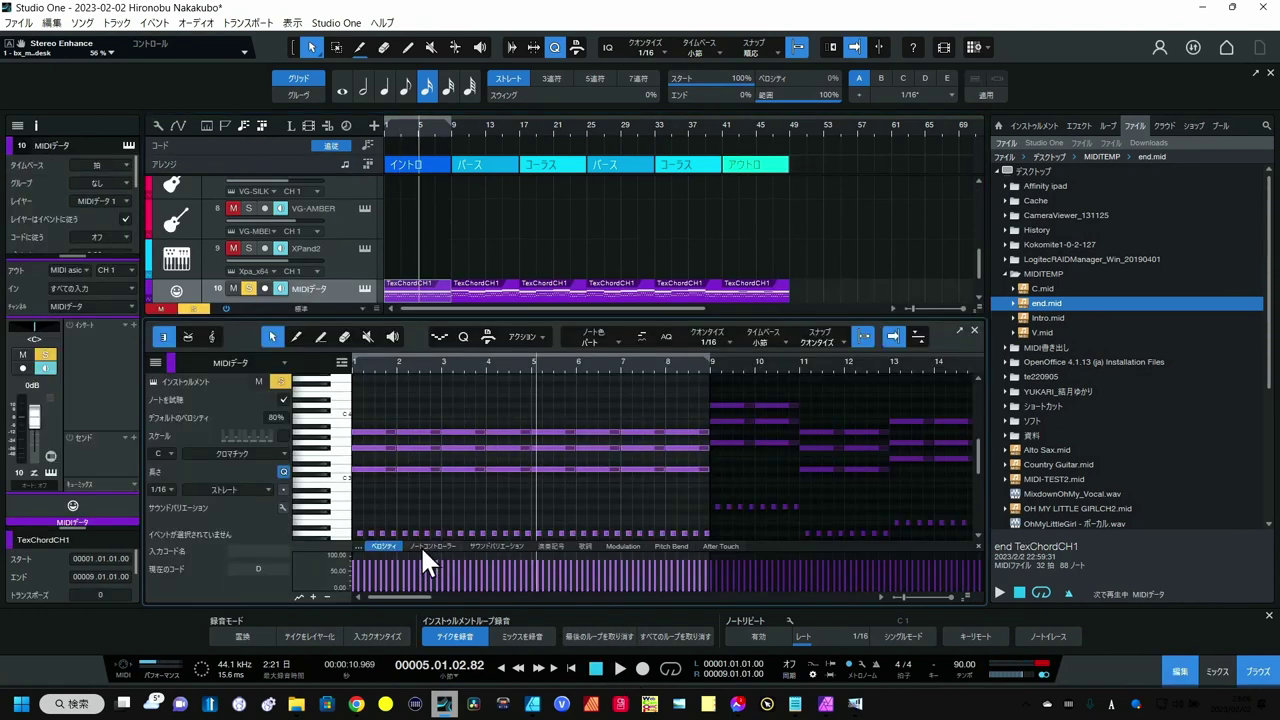
pyautogui.scroll(-5, 457, 355)
pyautogui.scroll(-1, 400, 469)
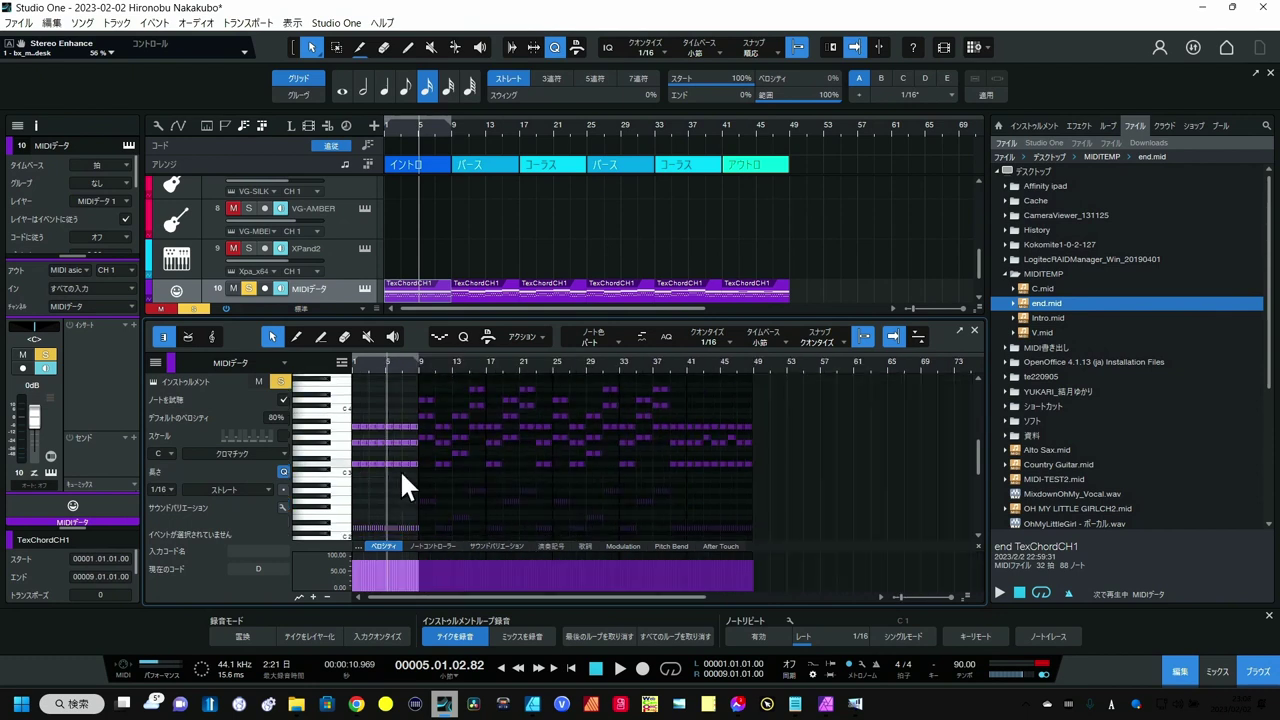
pyautogui.scroll(-1, 396, 469)
pyautogui.scroll(-1, 395, 469)
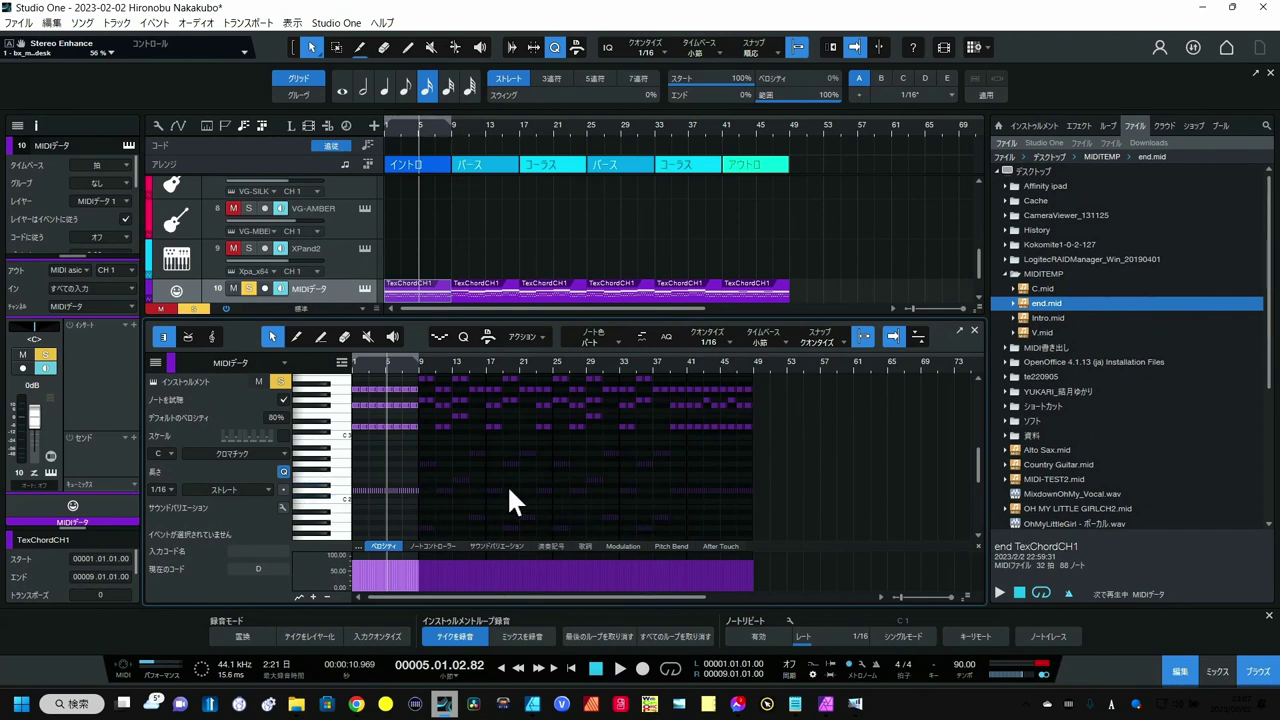
pyautogui.click(855, 704)
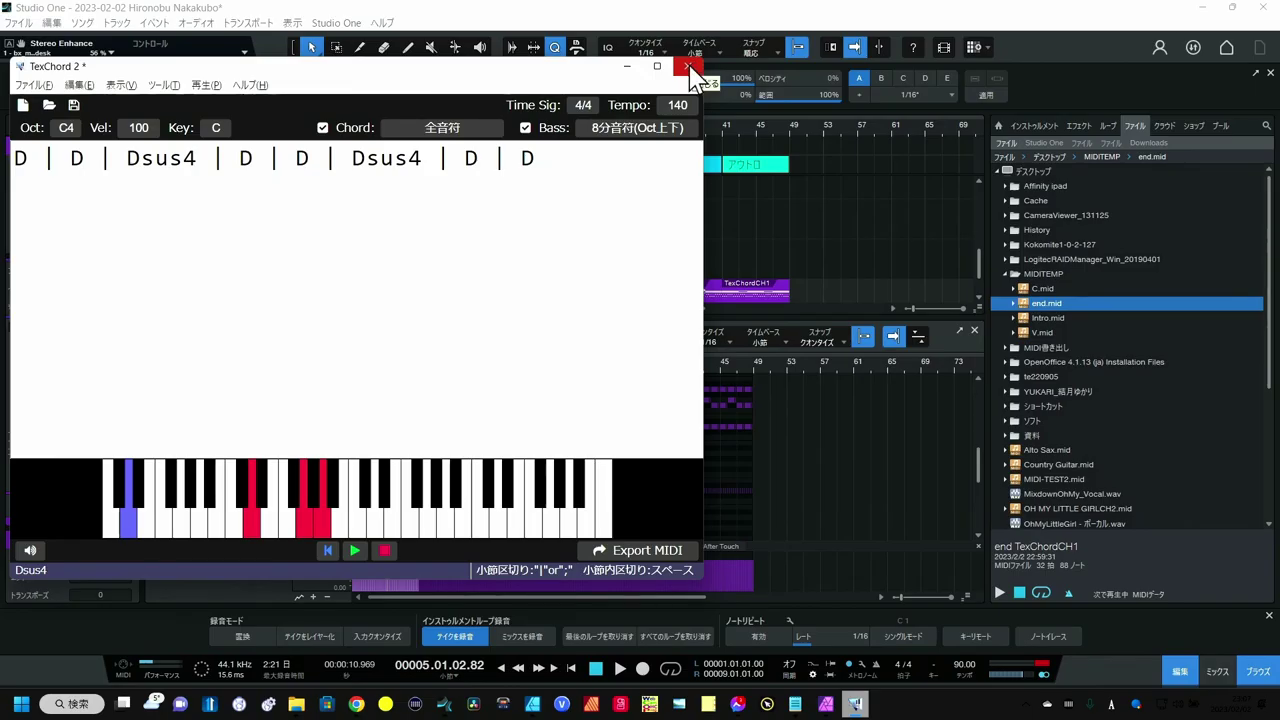
pyautogui.click(689, 68)
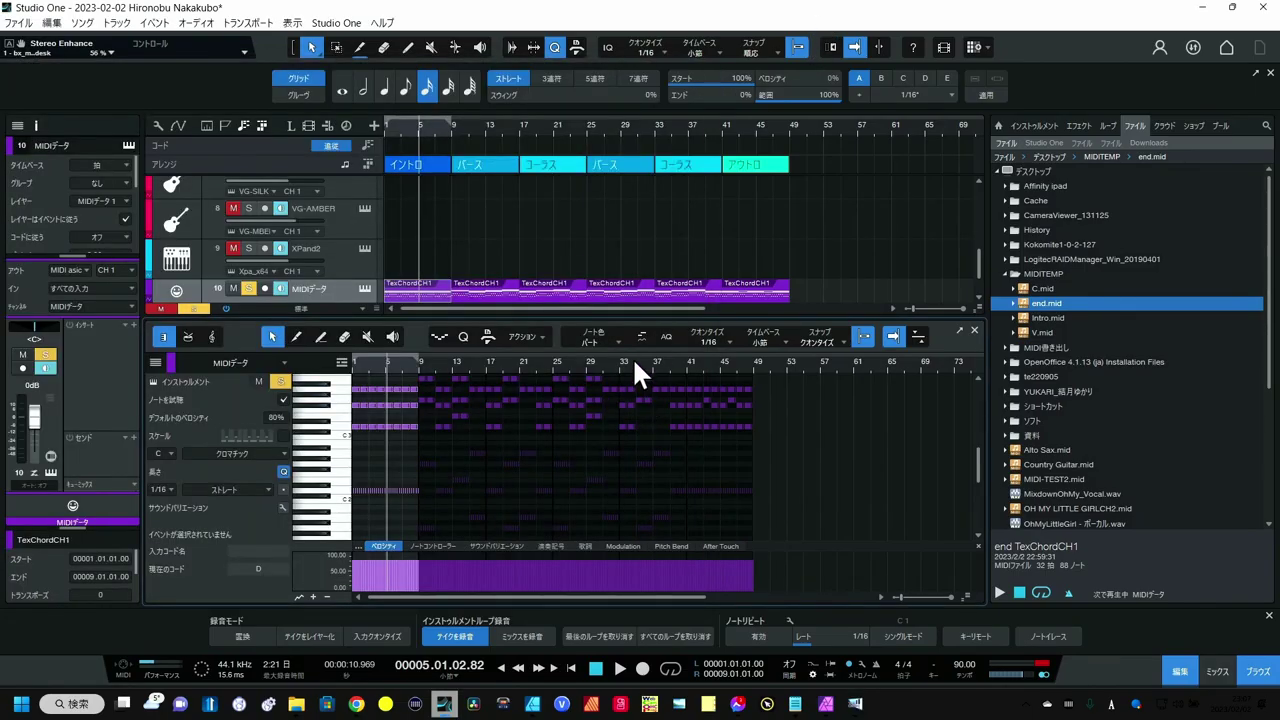
# - Extract the chords of all six TexChord clips on the MIDIデータ track into the chord track
pyautogui.click(812, 289)
pyautogui.moveTo(830, 296); pyautogui.dragTo(371, 277)
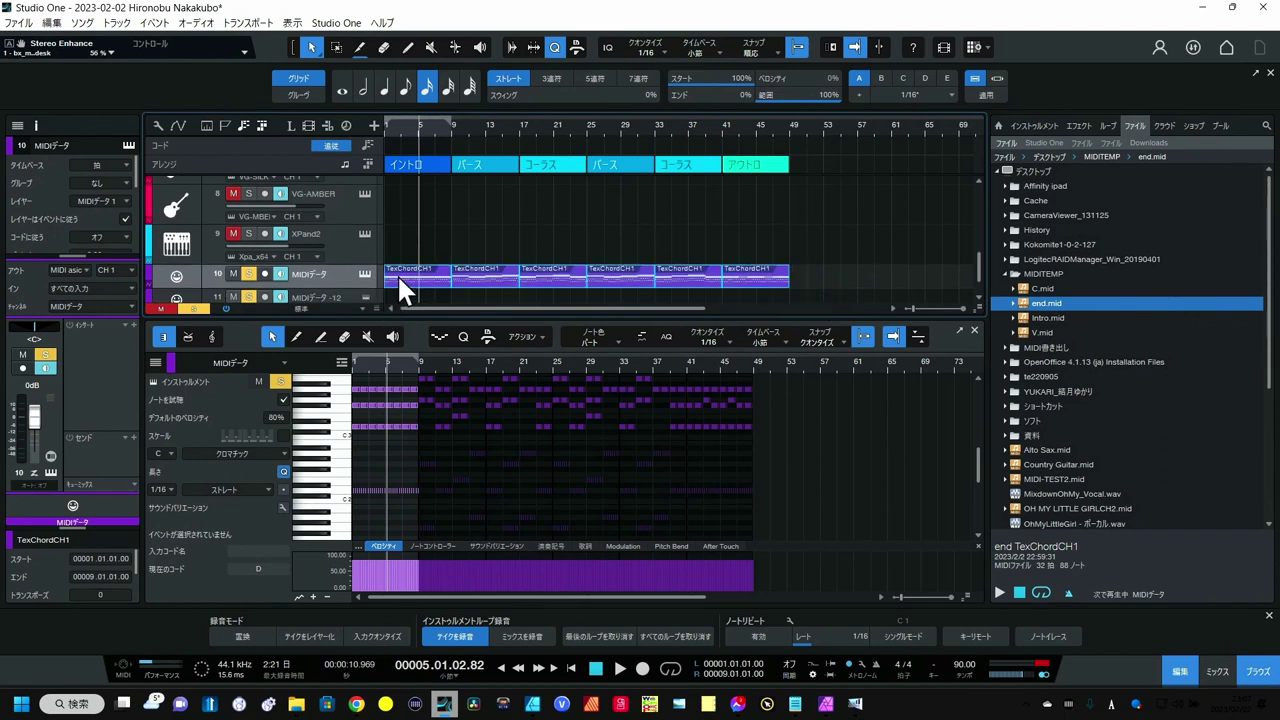
pyautogui.moveTo(398, 271); pyautogui.dragTo(402, 158)
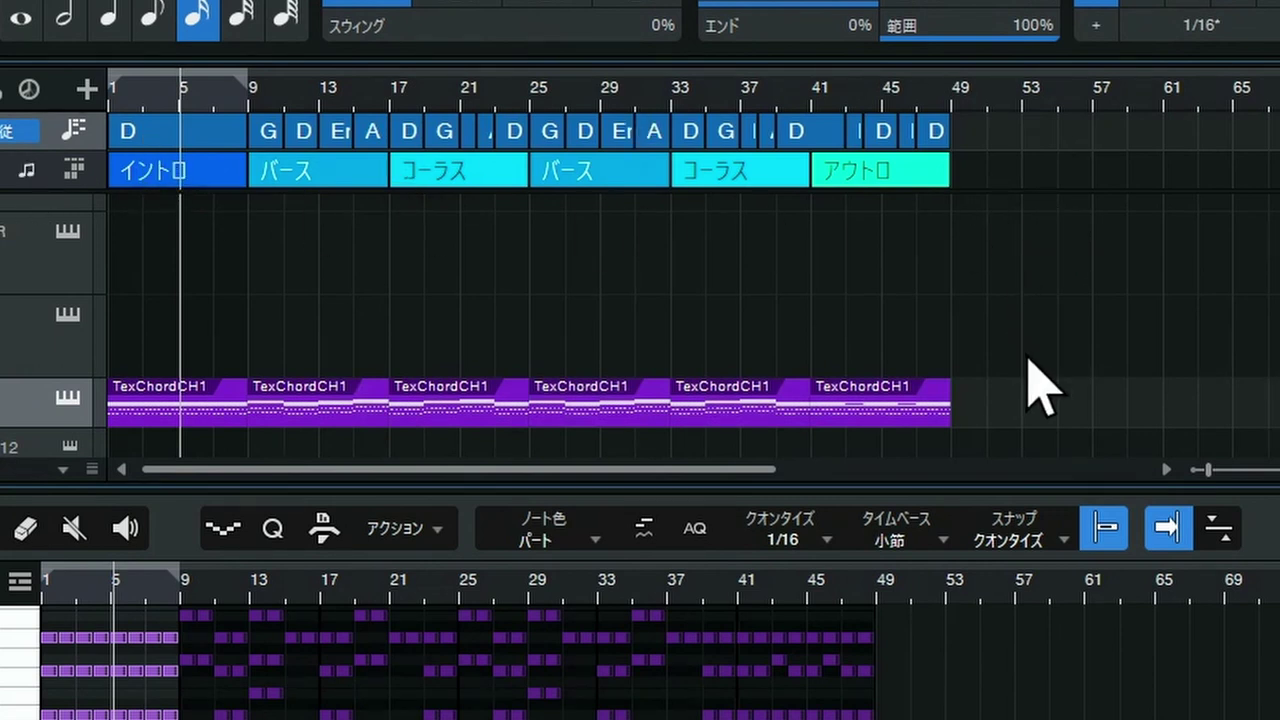
# - Replace the TexChord clips on the MIDIデータ track with clips made from all chords of the chord track
pyautogui.moveTo(1018, 368); pyautogui.dragTo(102, 423)
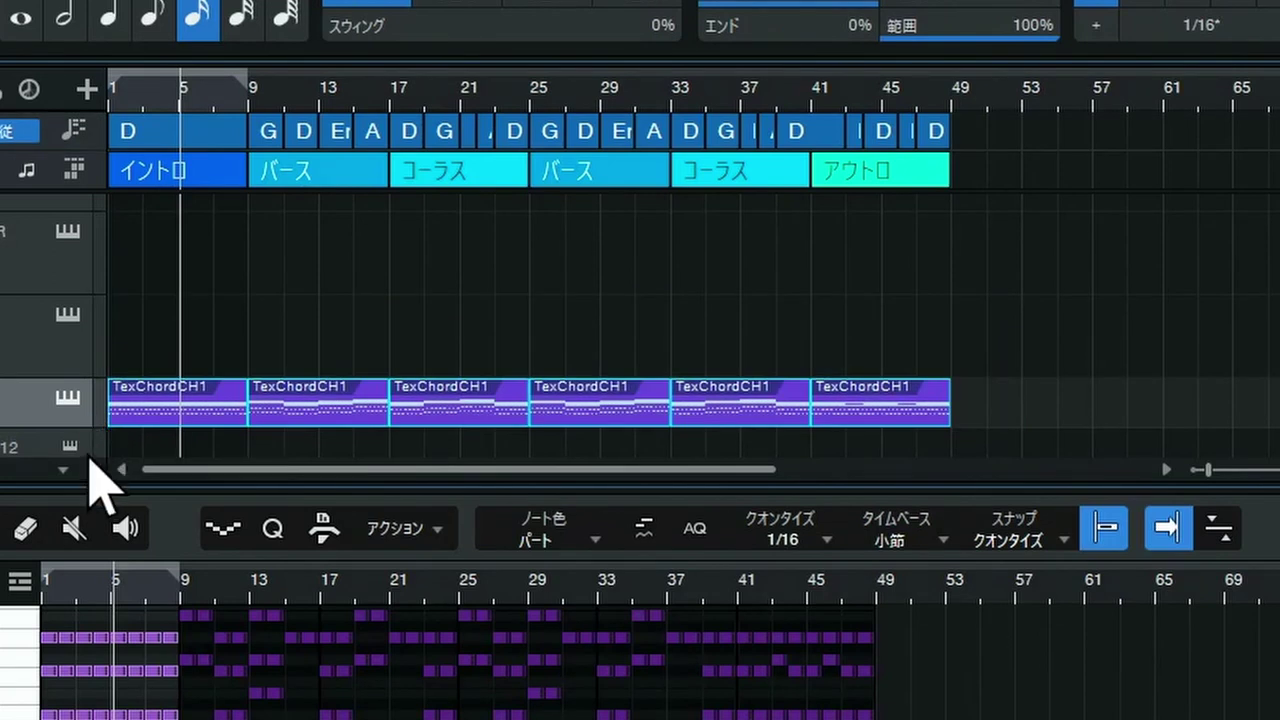
pyautogui.press('Delete')
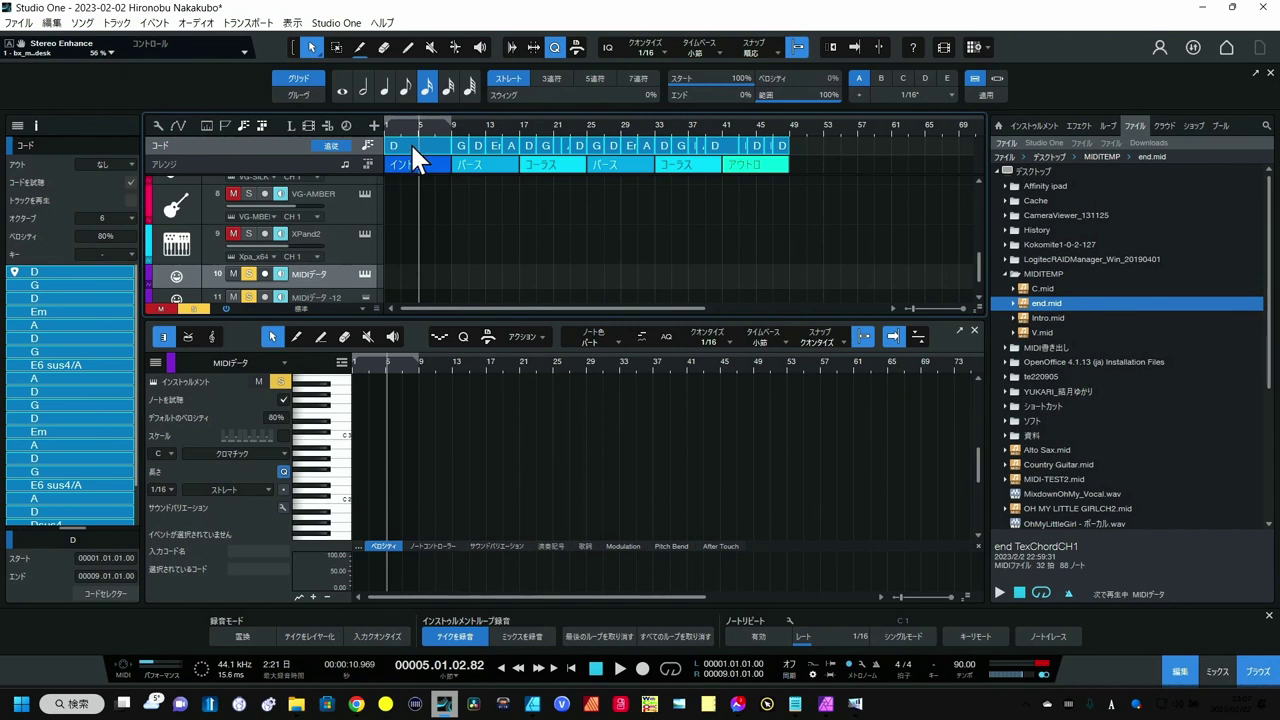
pyautogui.moveTo(410, 143); pyautogui.dragTo(414, 272)
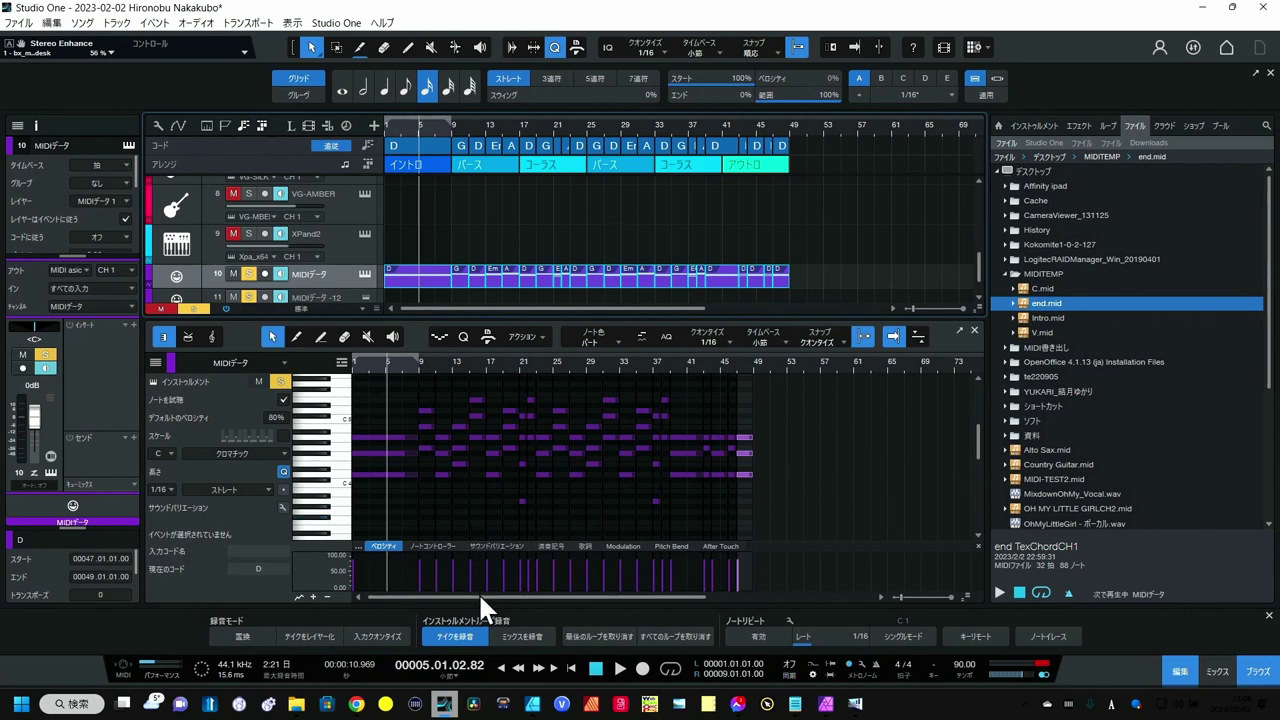
# - Play the chord clips on the MIDIデータ track from bar 1 and stop after the first few bars
pyautogui.click(570, 668)
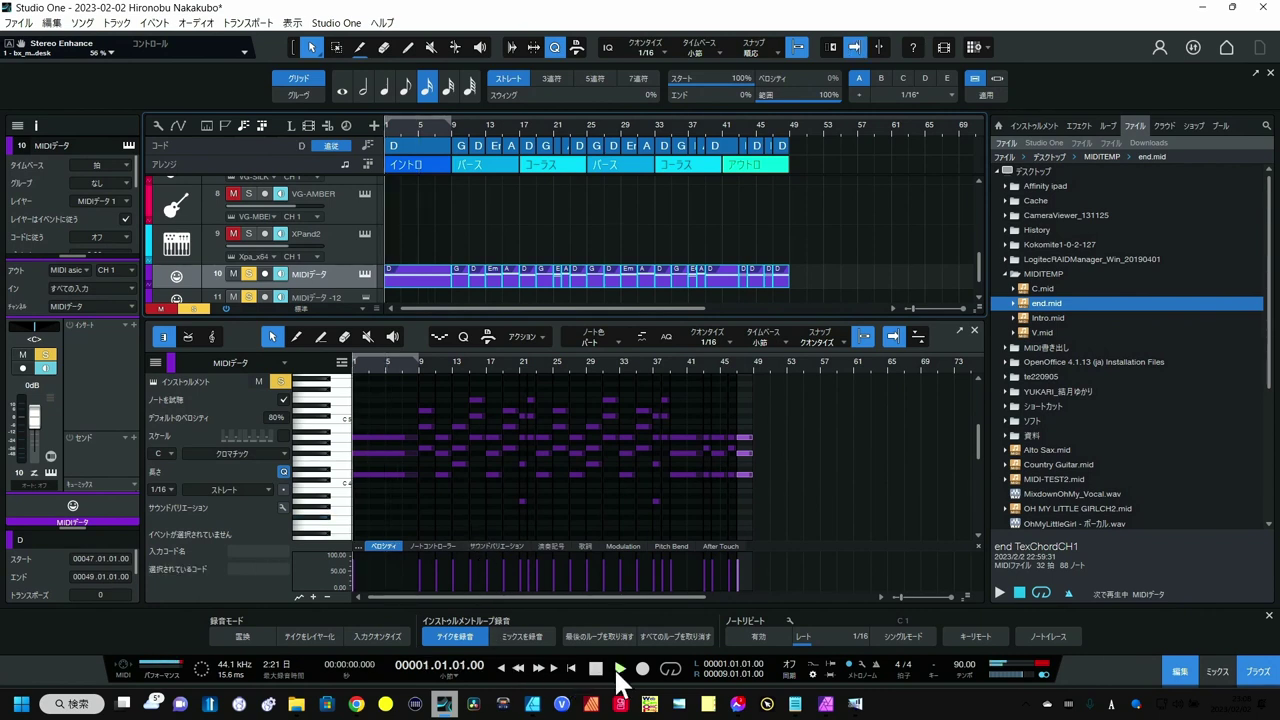
pyautogui.click(615, 668)
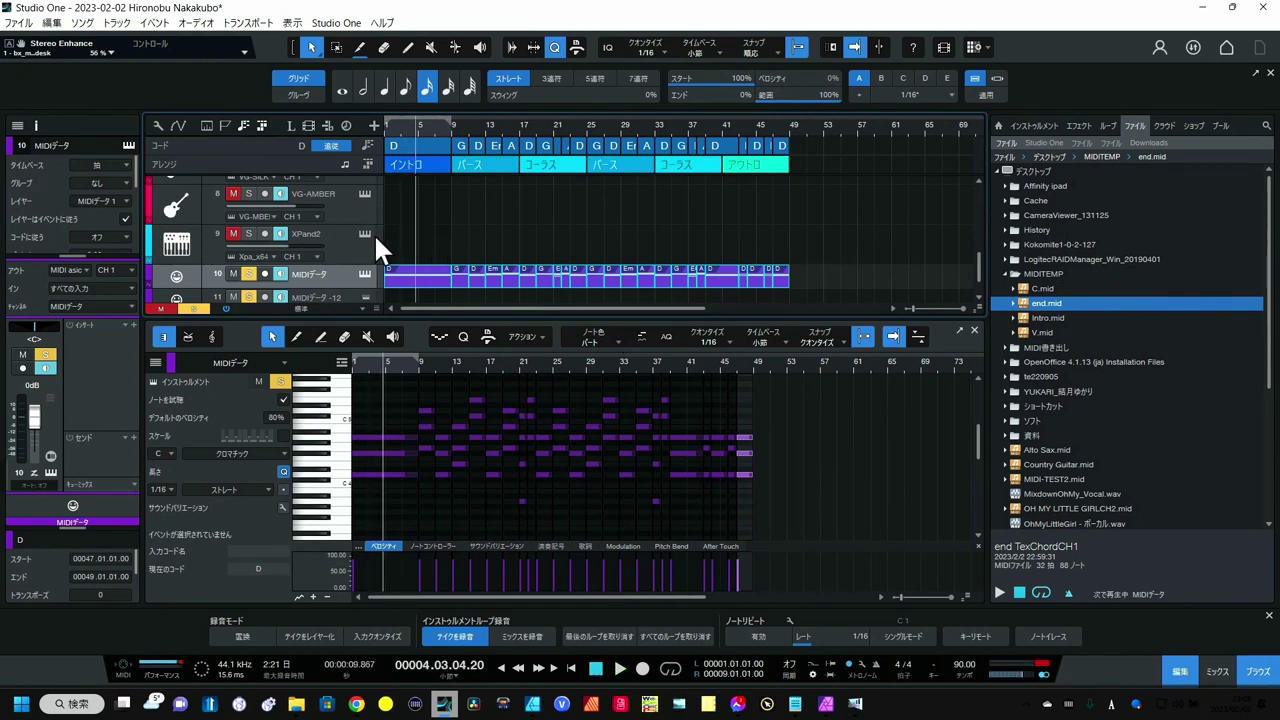
# - Open the Virtual Pianist instrument of track 4 and move its window so the full interface is in view
pyautogui.scroll(3, 360, 230)
pyautogui.scroll(1, 352, 232)
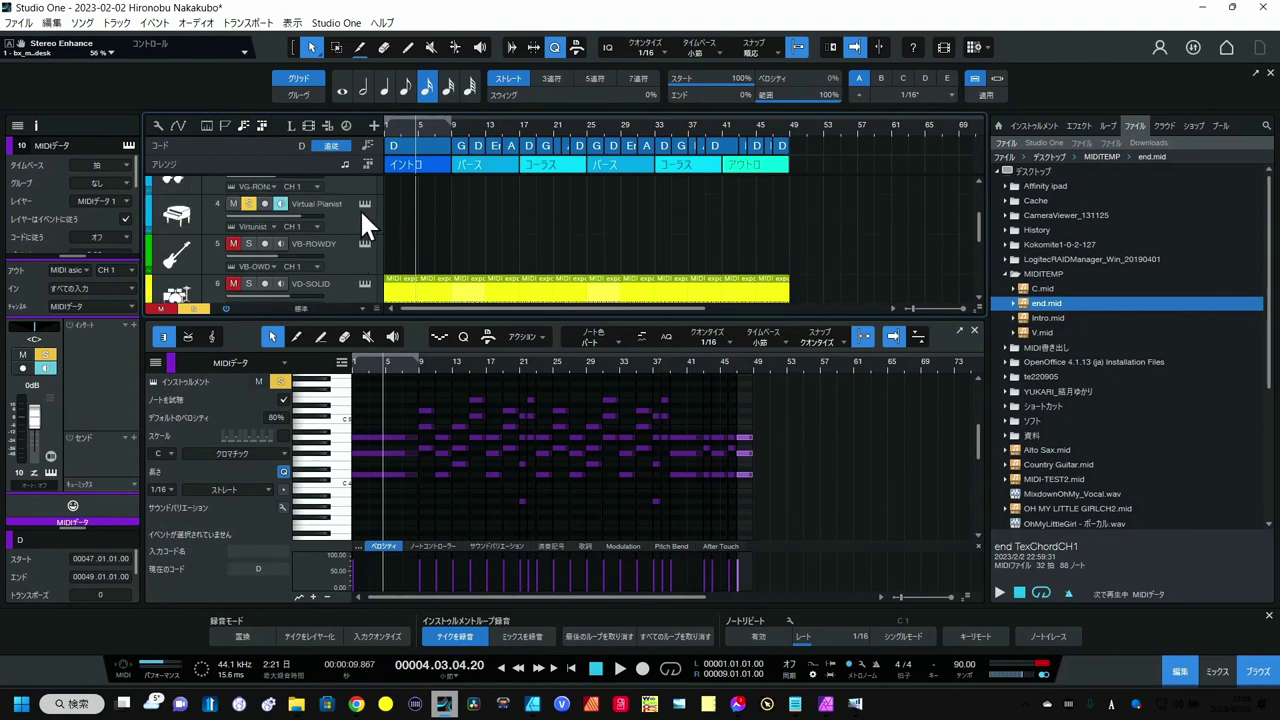
pyautogui.click(366, 203)
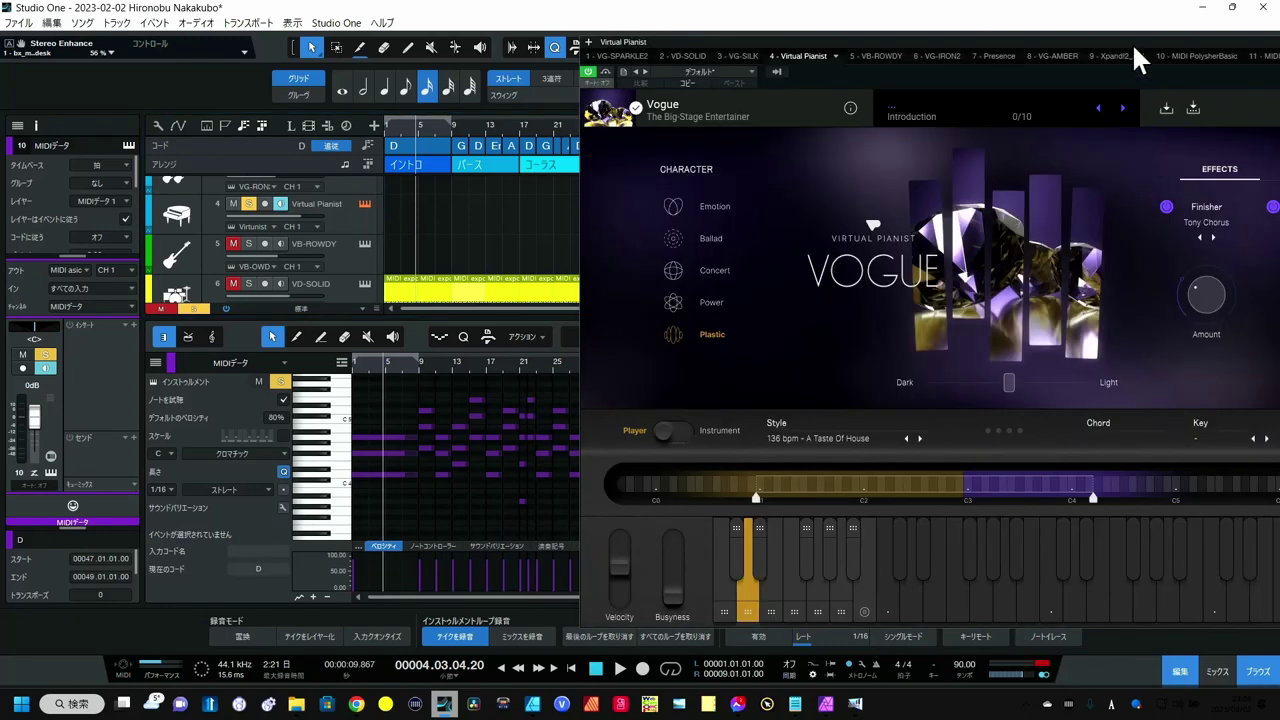
pyautogui.moveTo(1131, 42); pyautogui.dragTo(993, 42)
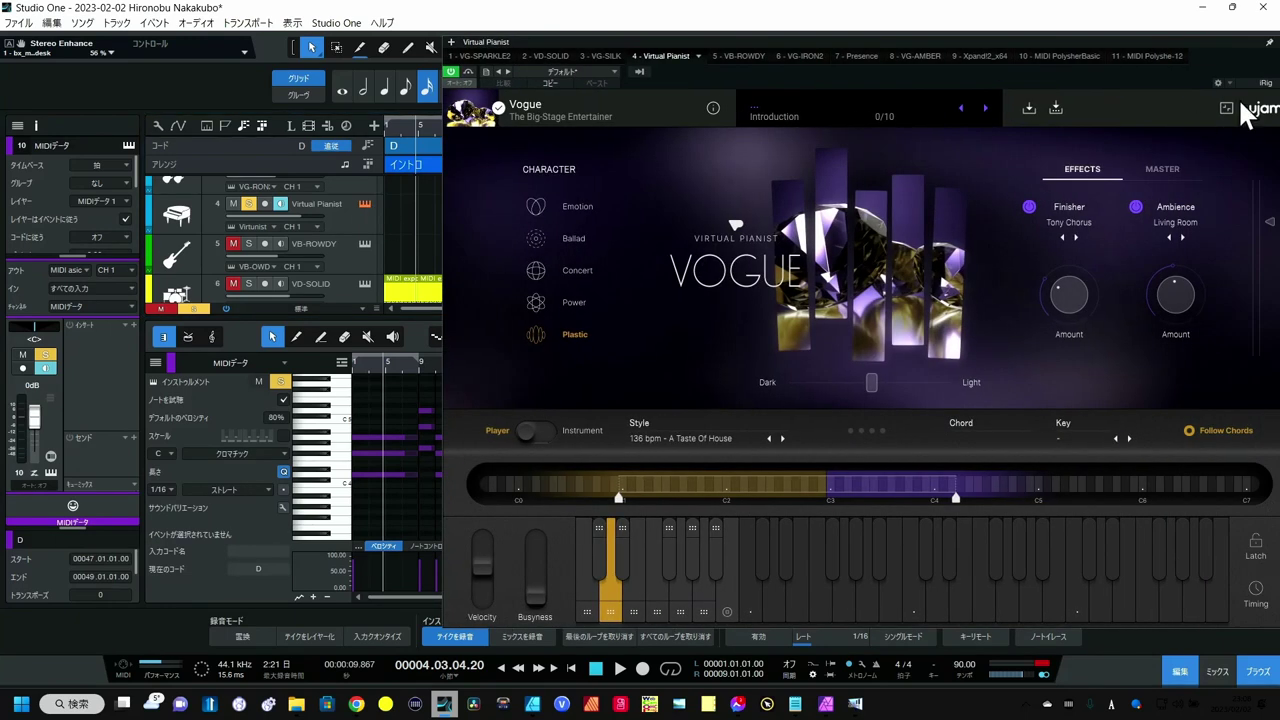
# - Shrink the Virtual Pianist window, move it clear of the first arrangement sections, and start playback from the first バース section
pyautogui.click(1227, 106)
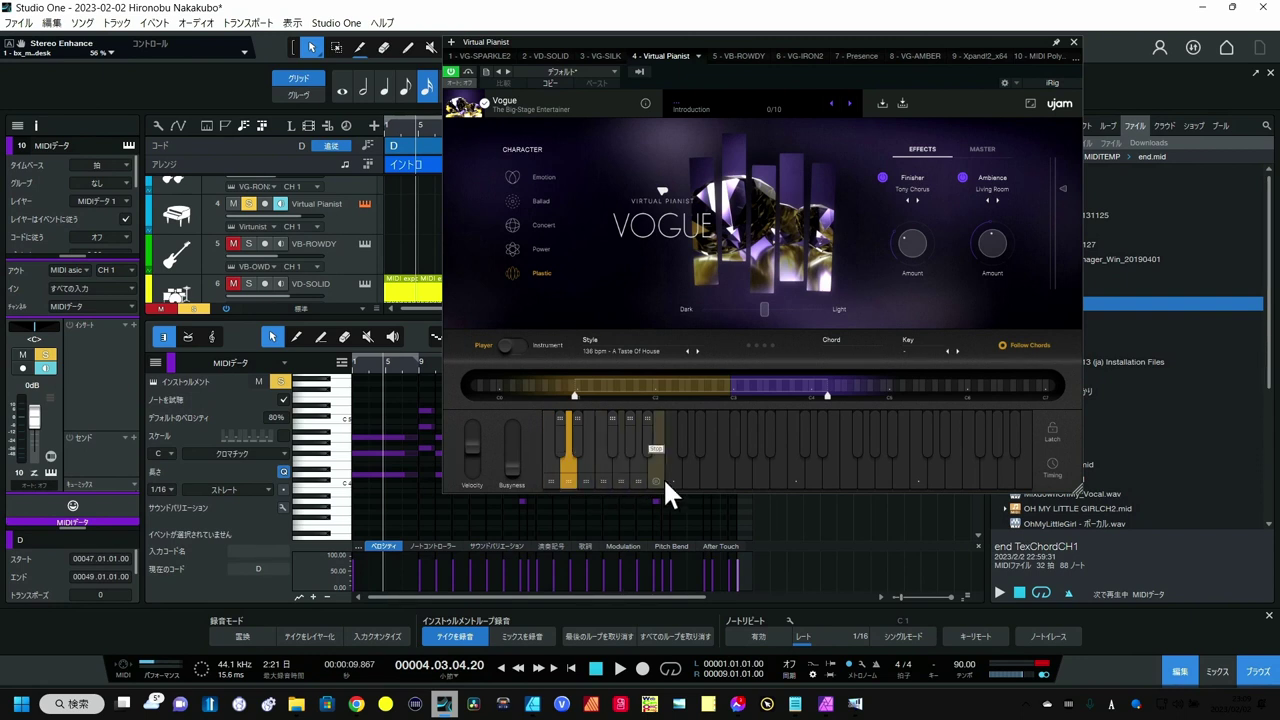
pyautogui.moveTo(525, 42); pyautogui.dragTo(610, 53)
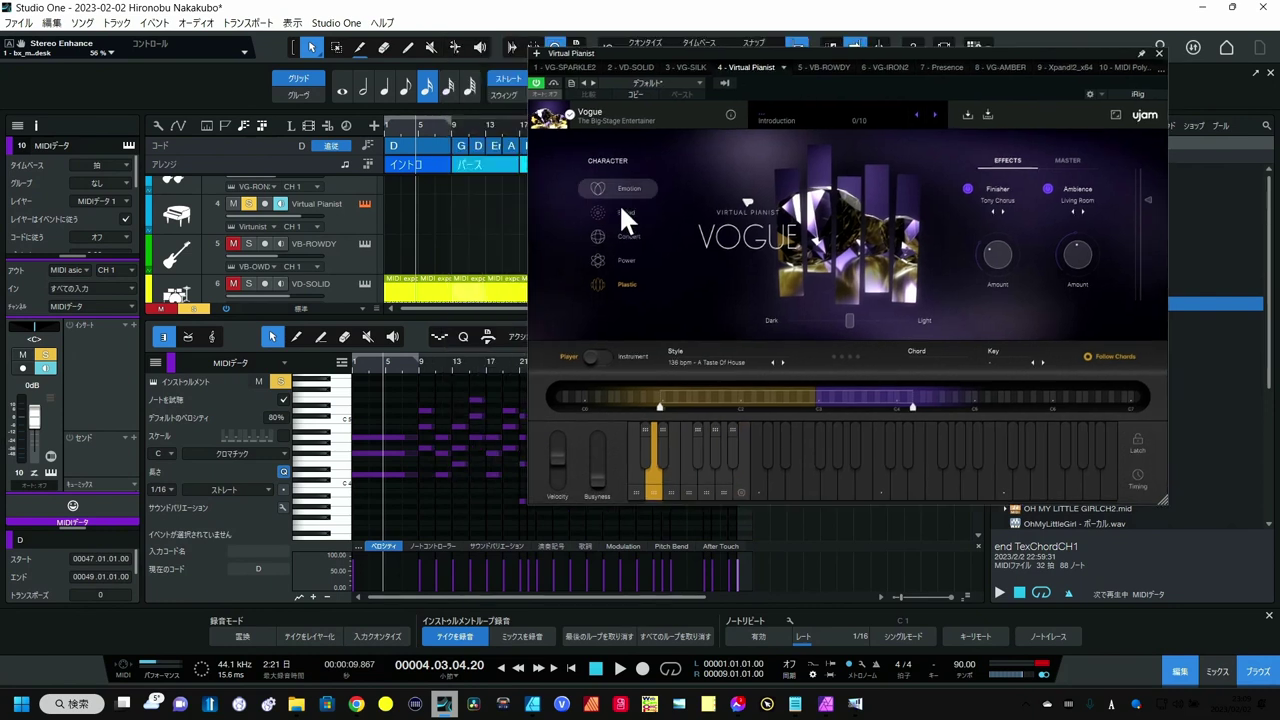
pyautogui.click(483, 160)
pyautogui.press('space')
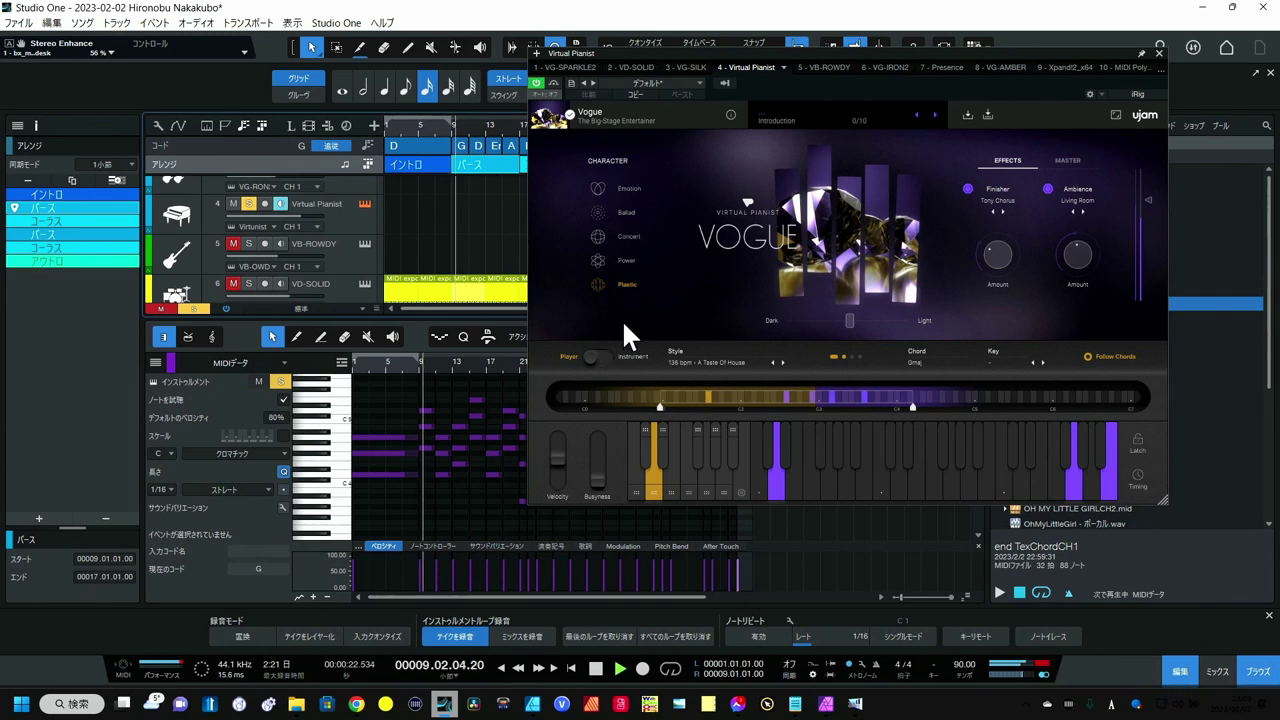
# - Advance the Virtual Pianist style one by one to 78 bpm - Royal Ballad during playback, and stop
pyautogui.click(782, 362)
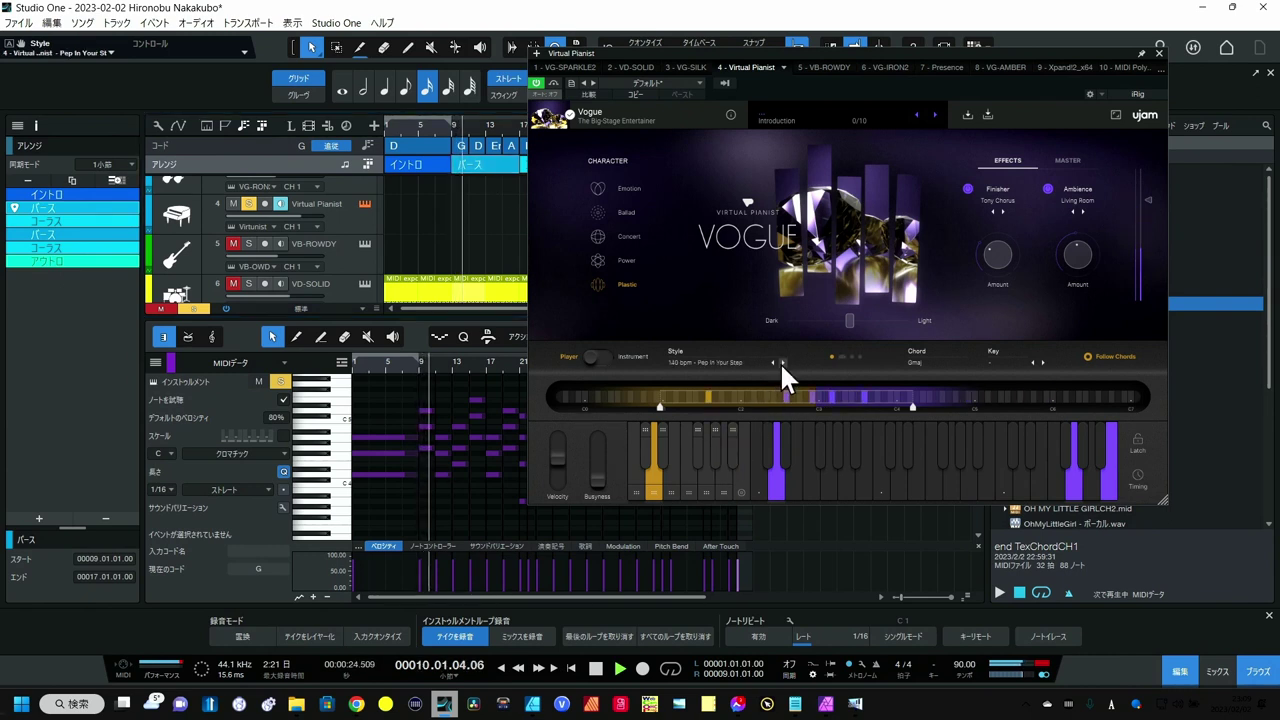
pyautogui.click(782, 362)
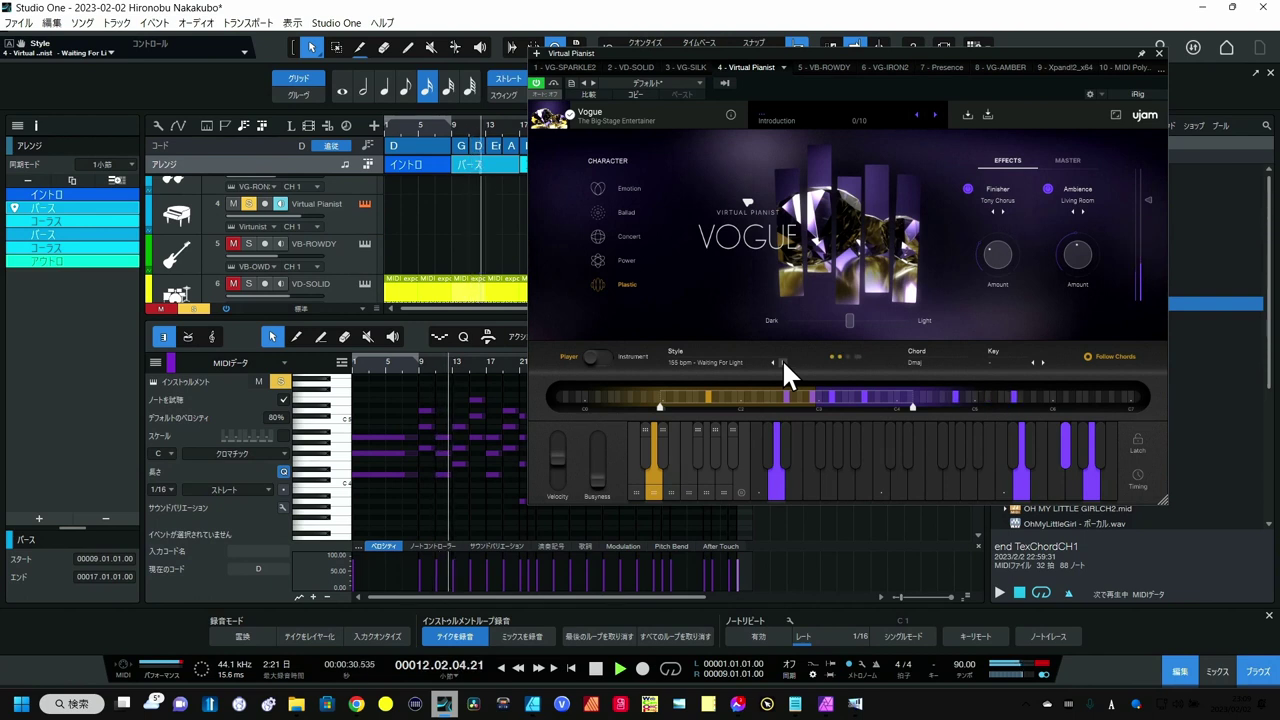
pyautogui.click(782, 362)
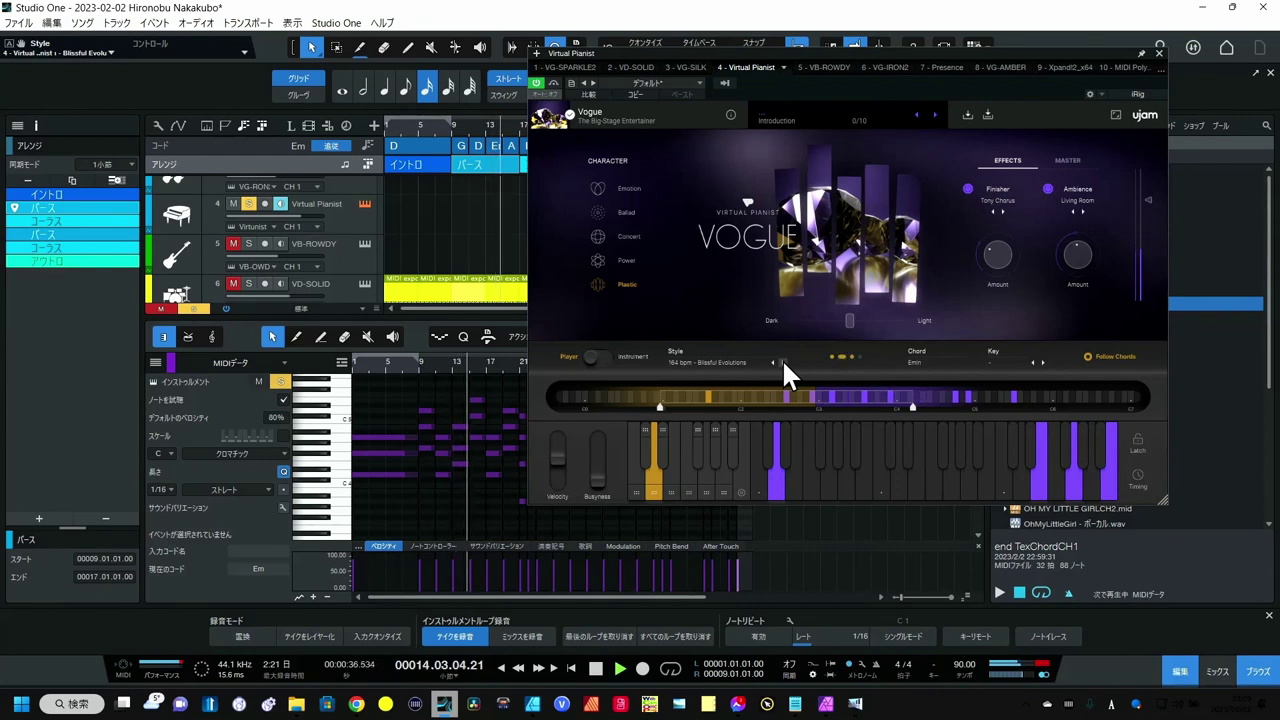
pyautogui.click(782, 362)
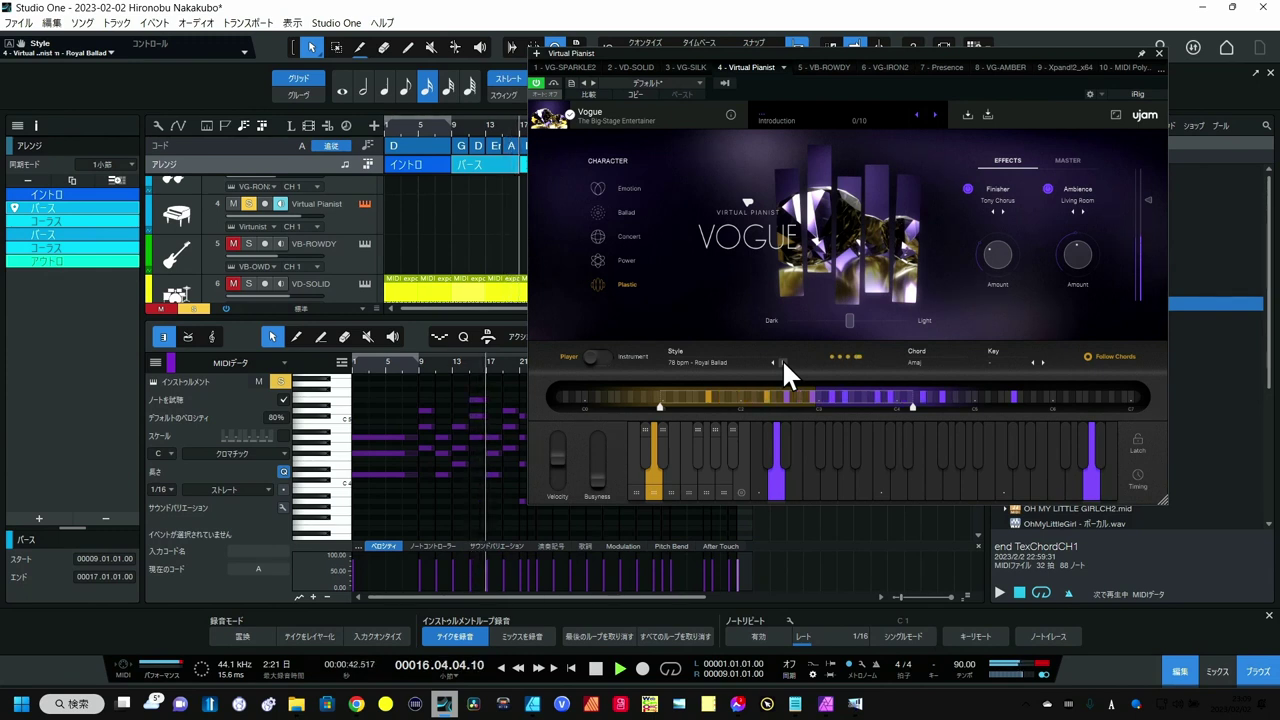
pyautogui.press('space')
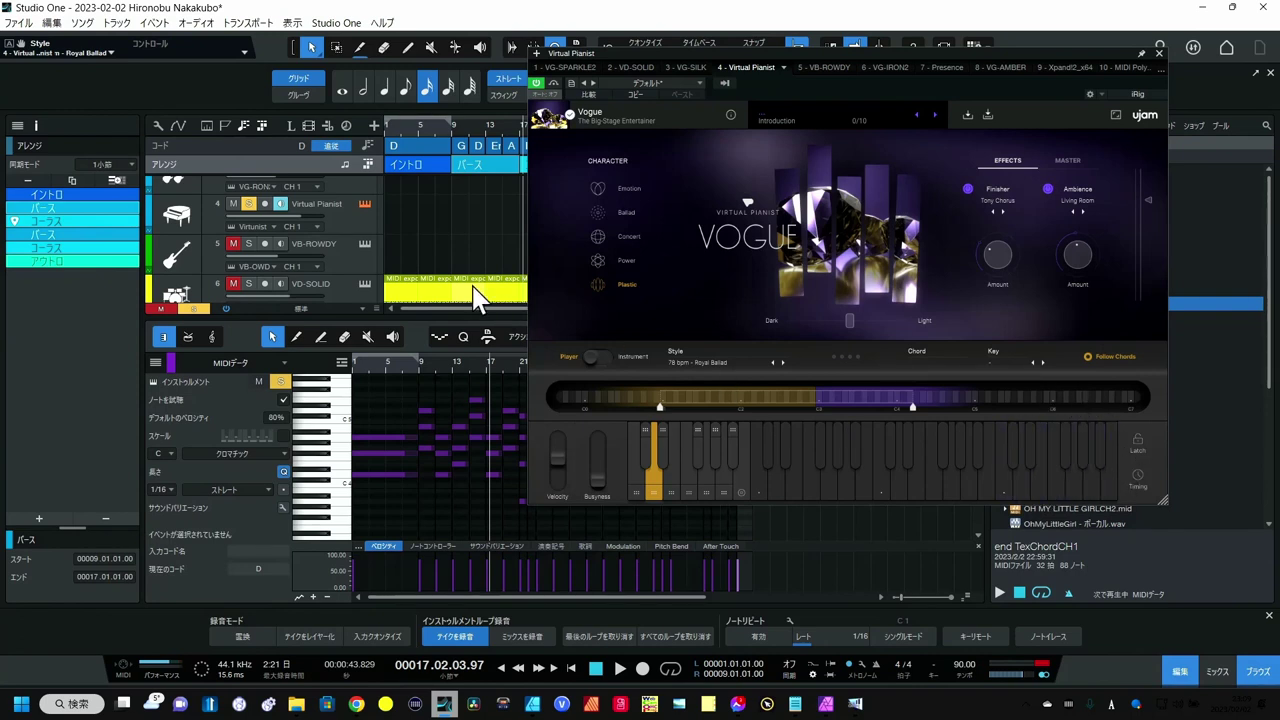
# - Examine the transpose setting in the MIDI Polysher of the MIDIデータ -12 track
pyautogui.click(357, 221)
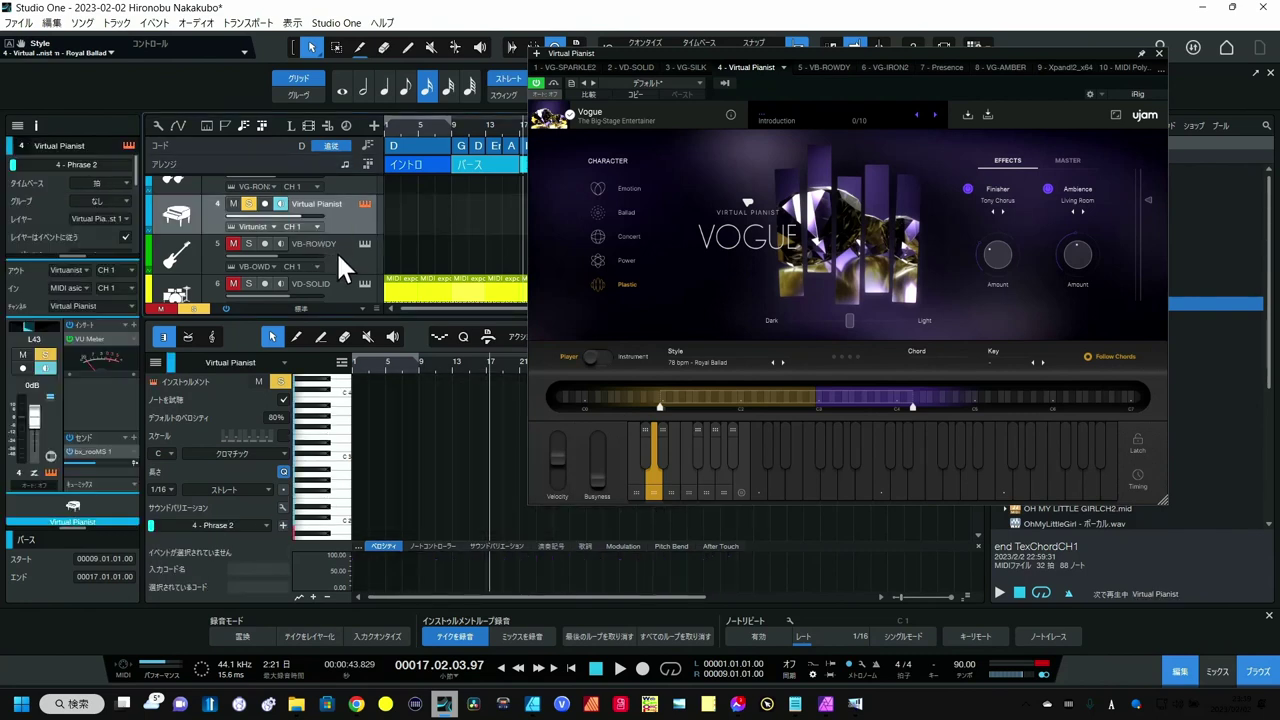
pyautogui.scroll(-5, 338, 262)
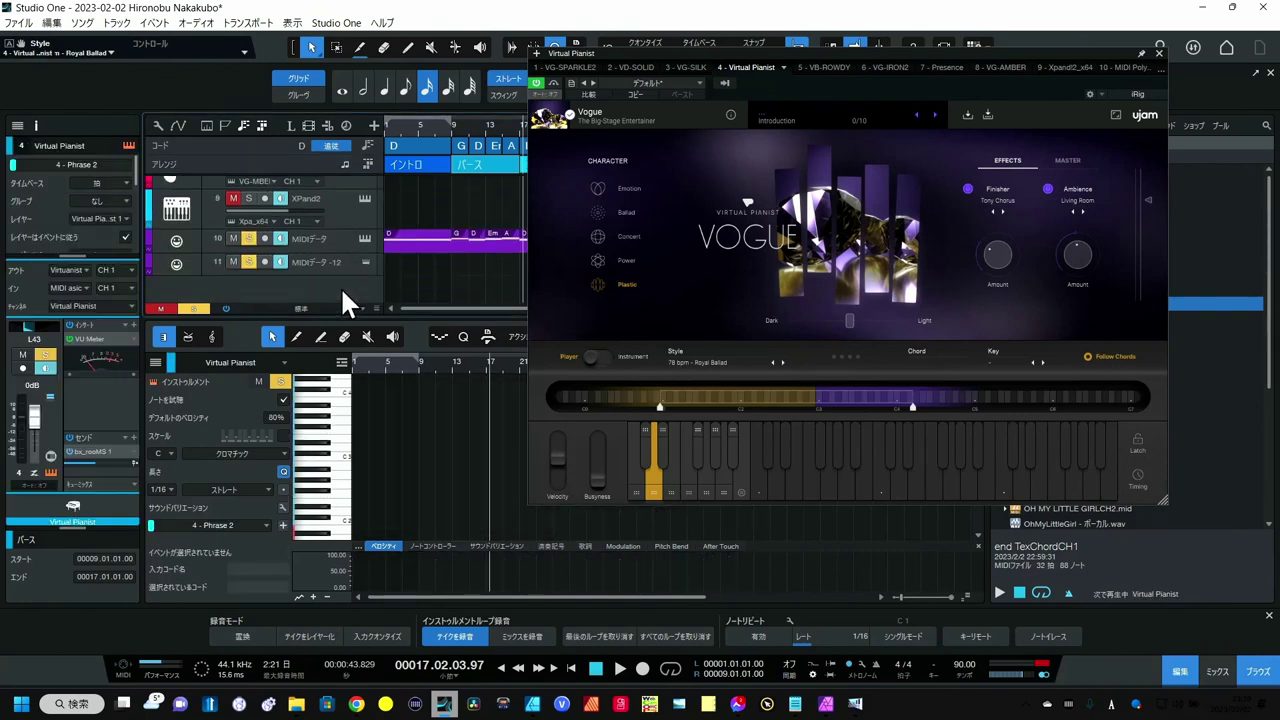
pyautogui.click(348, 276)
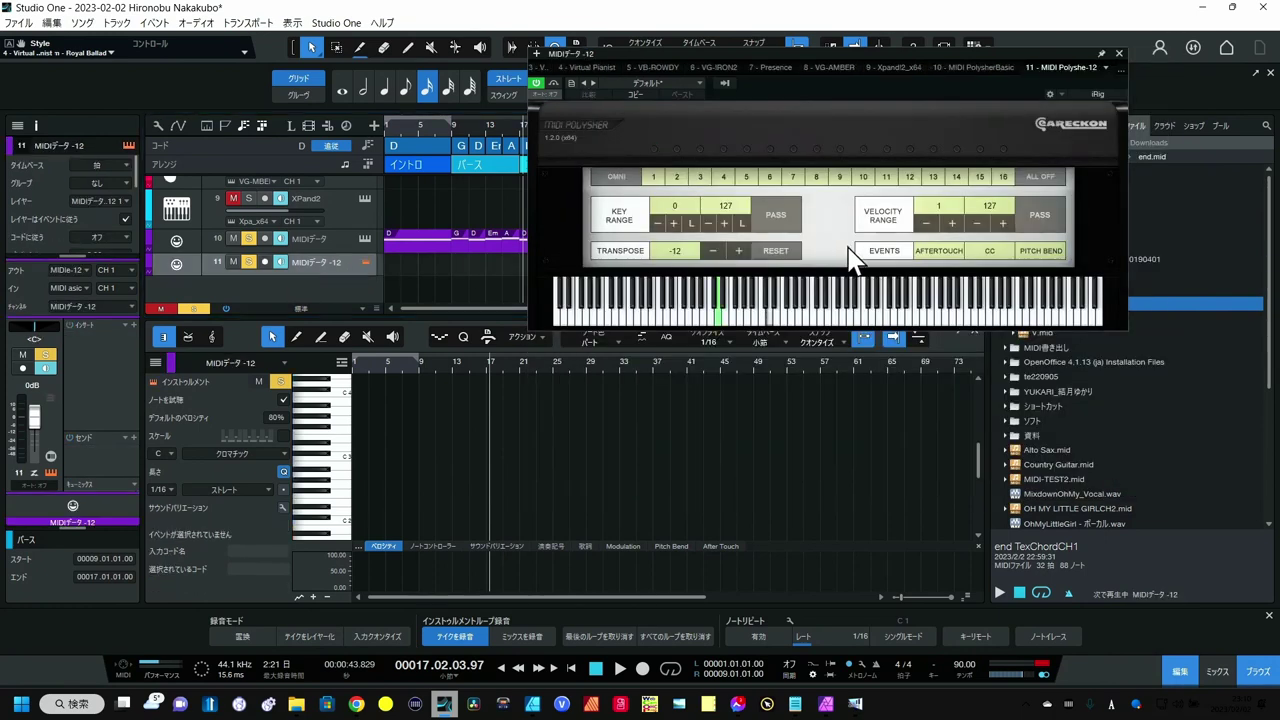
pyautogui.scroll(5, 287, 214)
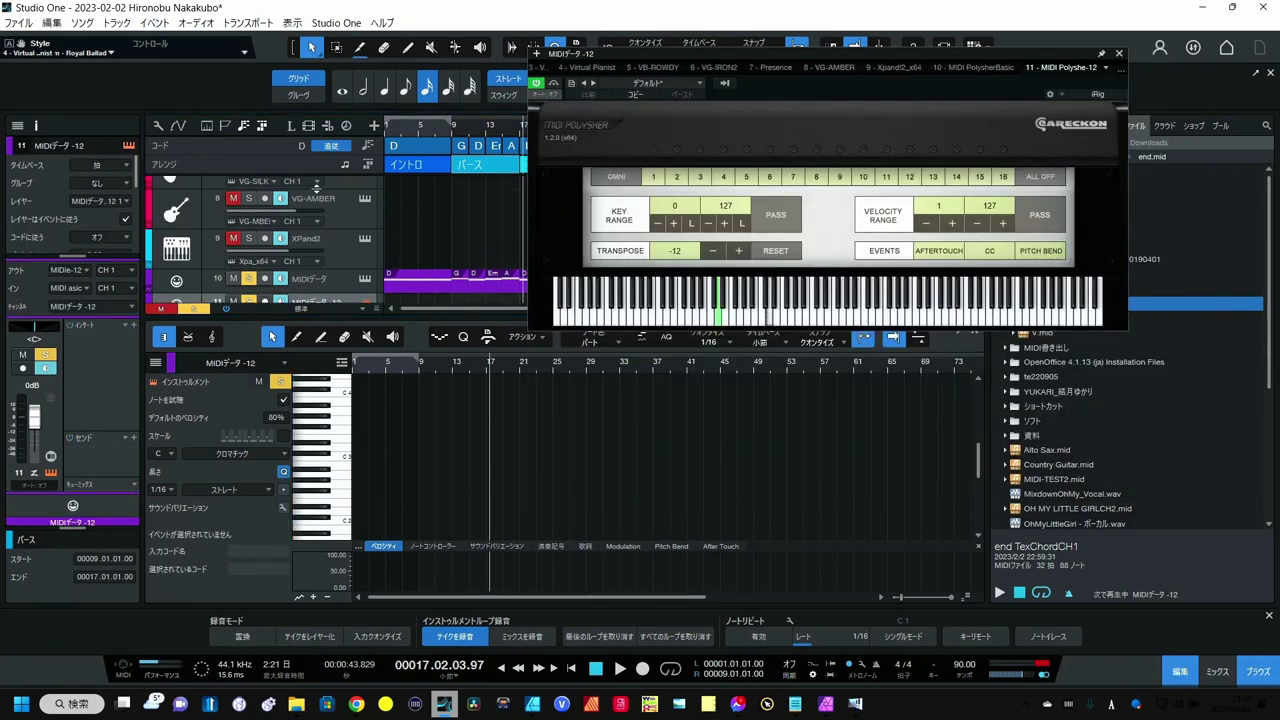
pyautogui.scroll(3, 294, 205)
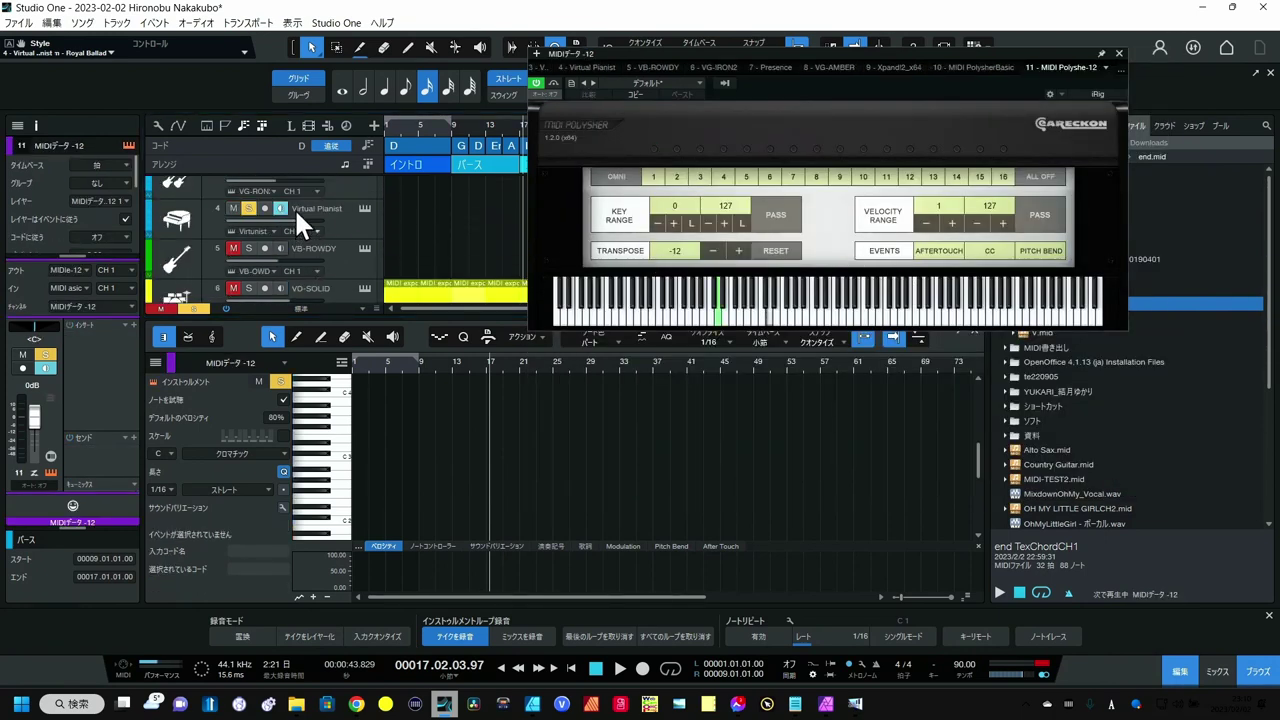
# - Set the MIDI input of the Virtual Pianist track to MIDI Polyshe-12
pyautogui.click(294, 208)
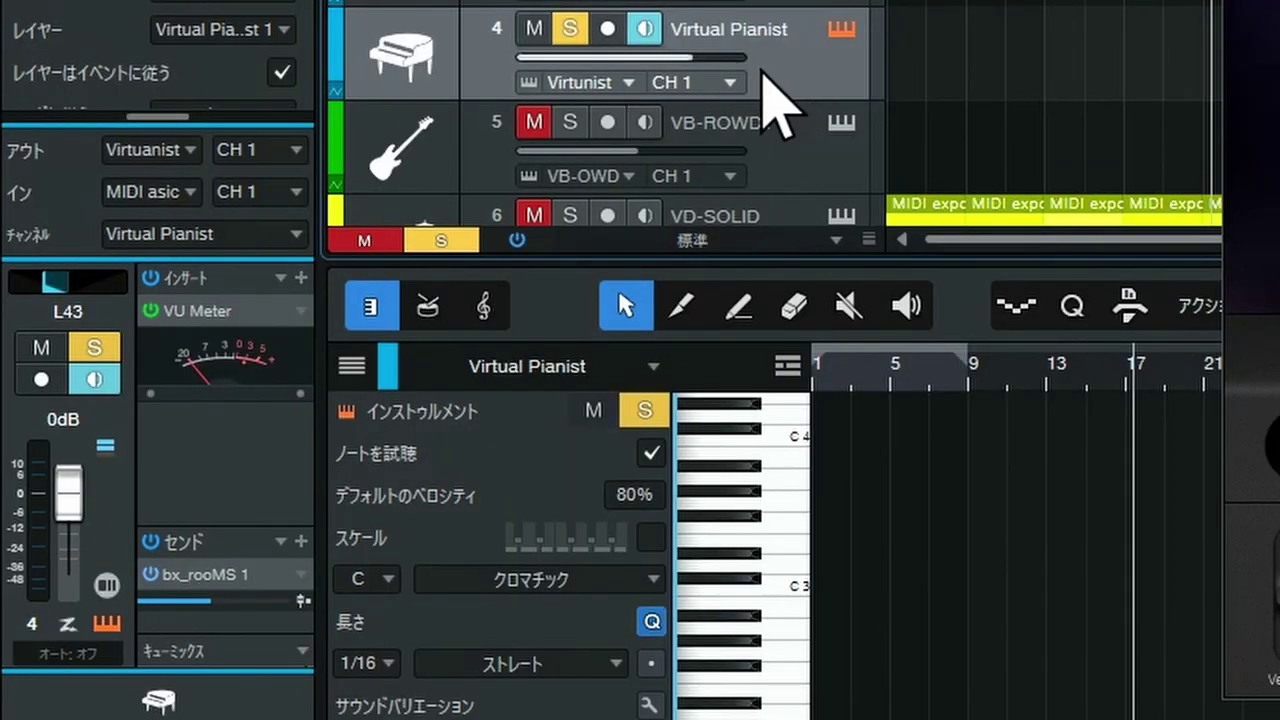
pyautogui.click(186, 193)
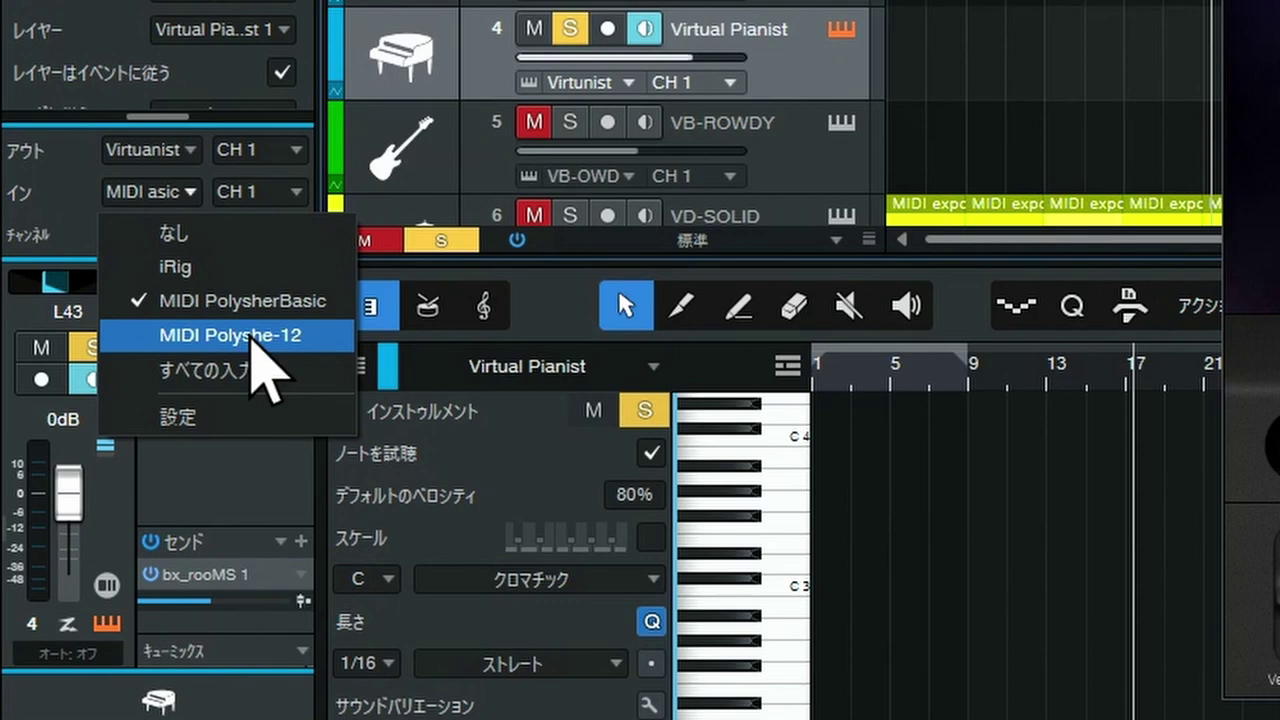
pyautogui.click(251, 340)
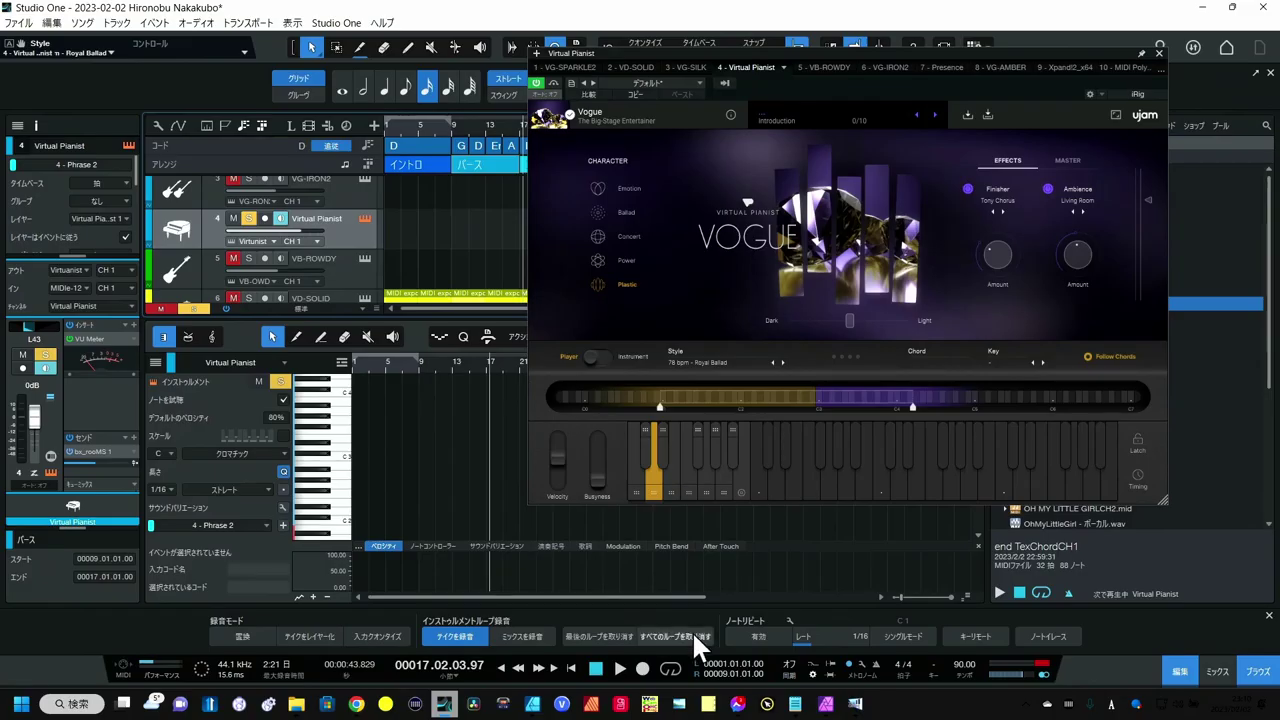
# - Play from the first バース section and advance the Virtual Pianist style through Gentle Ballad to 90 bpm - Ethereal Notes
pyautogui.click(575, 670)
pyautogui.doubleClick(464, 162)
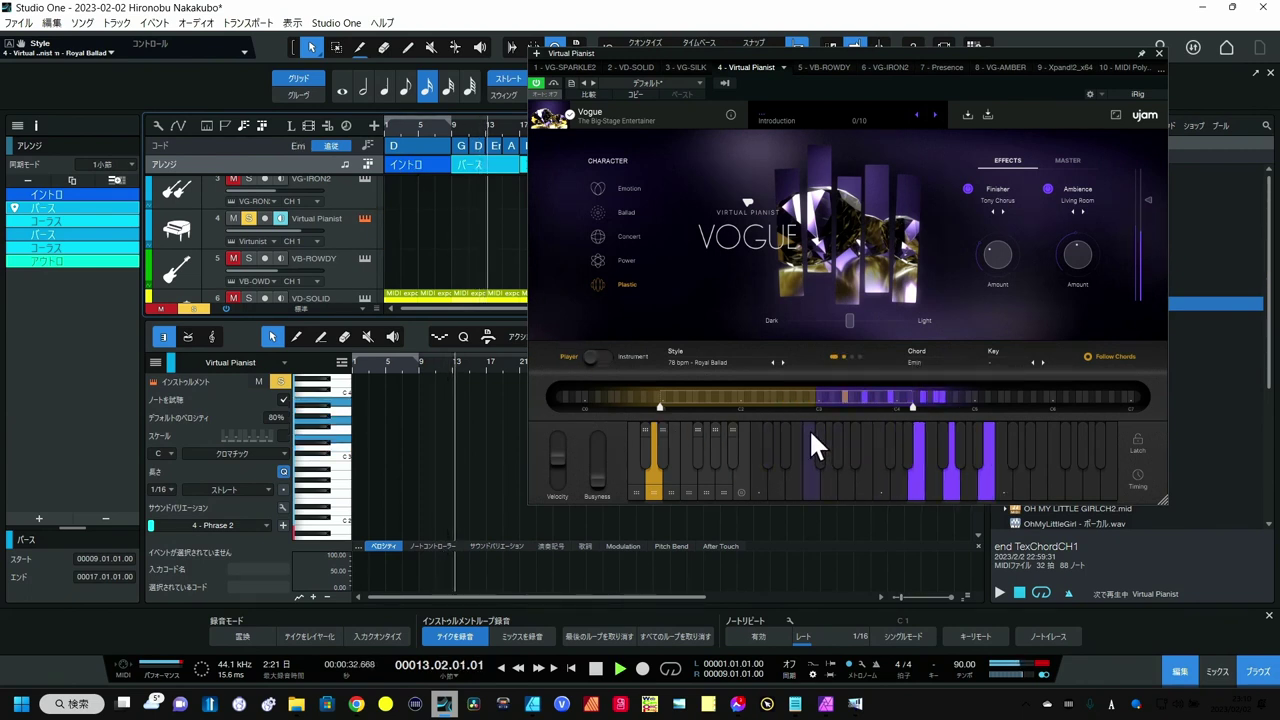
pyautogui.click(783, 362)
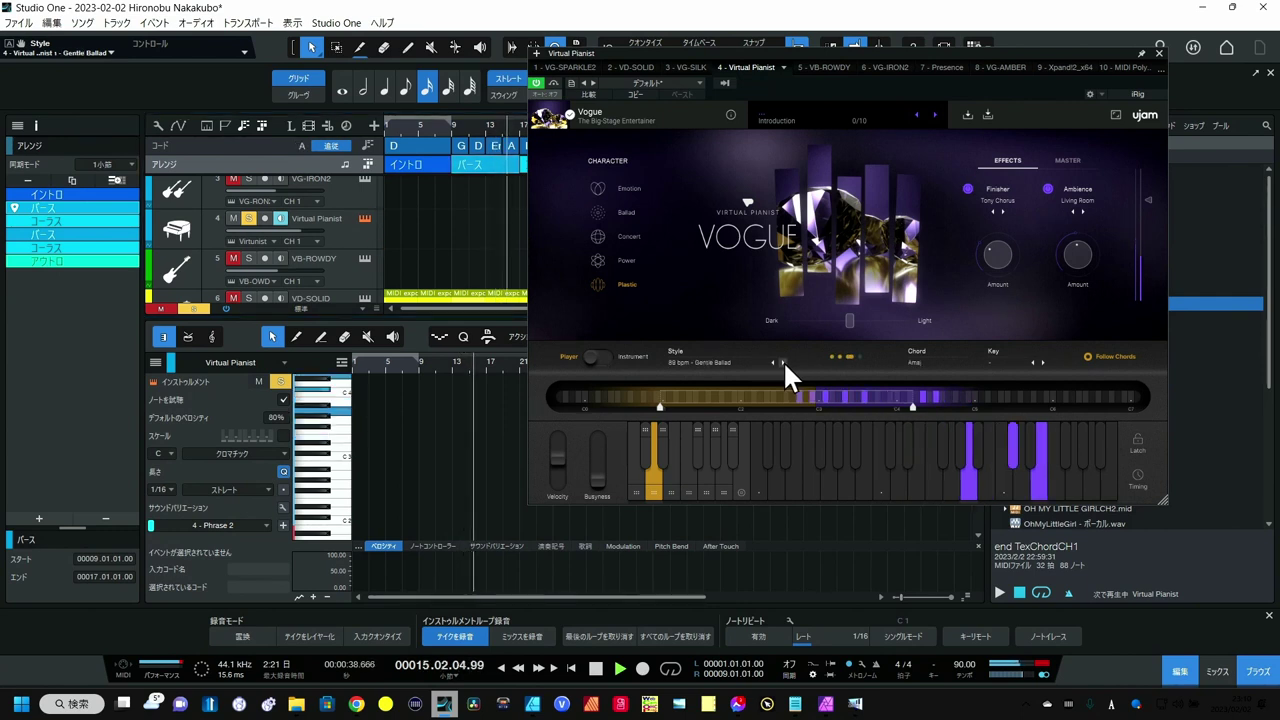
pyautogui.click(782, 362)
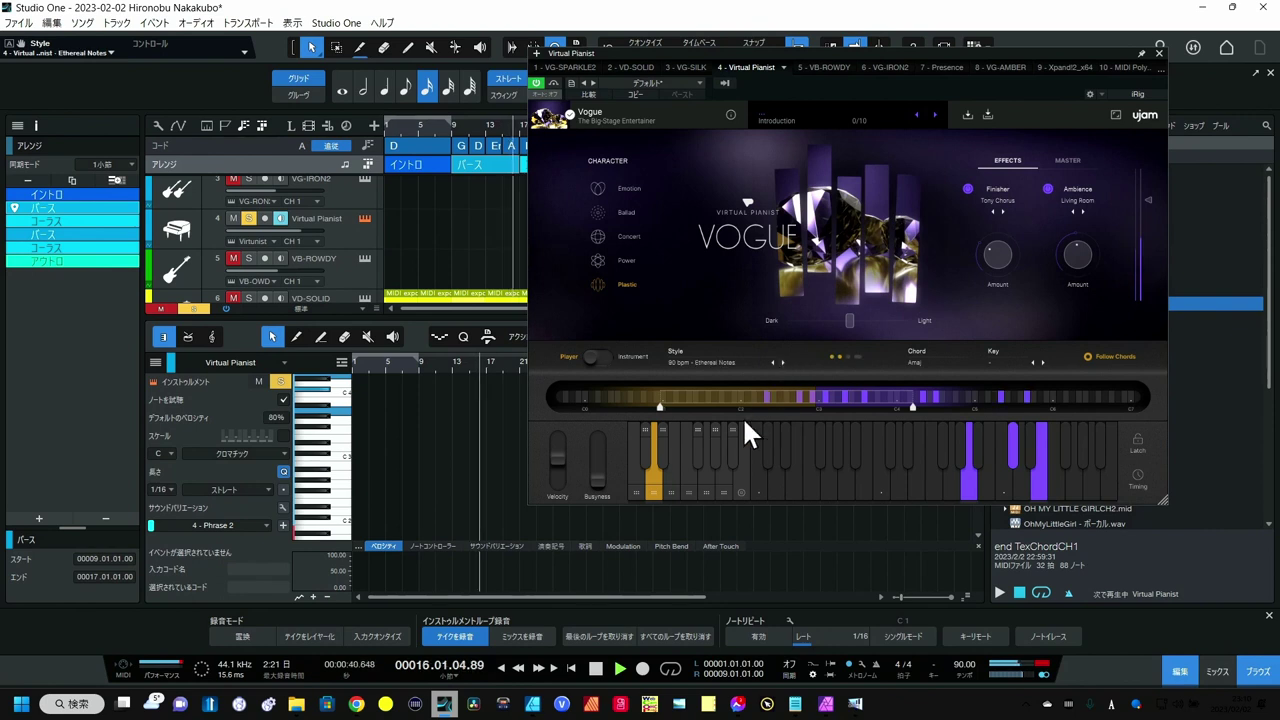
# - Switch the Virtual Pianist to the Intensity 4 phrase, advance its style to 94 bpm - Stay Strong, and stop playback
pyautogui.click(687, 478)
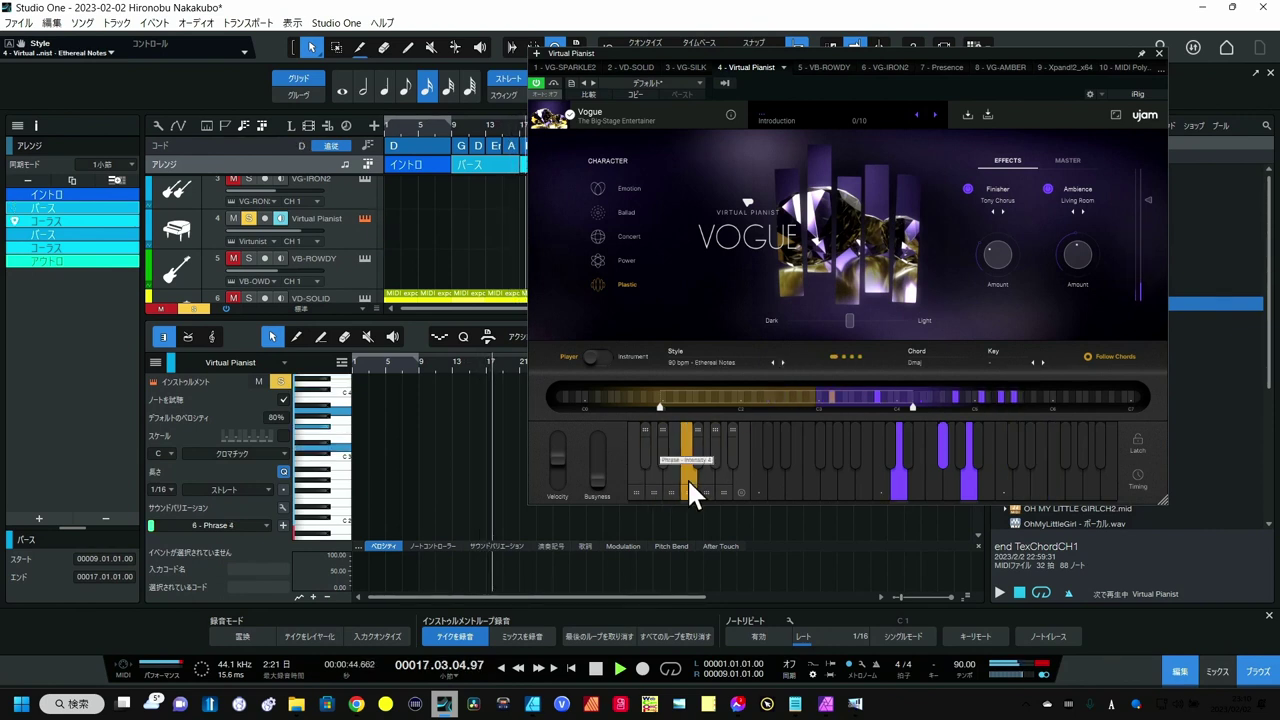
pyautogui.click(785, 360)
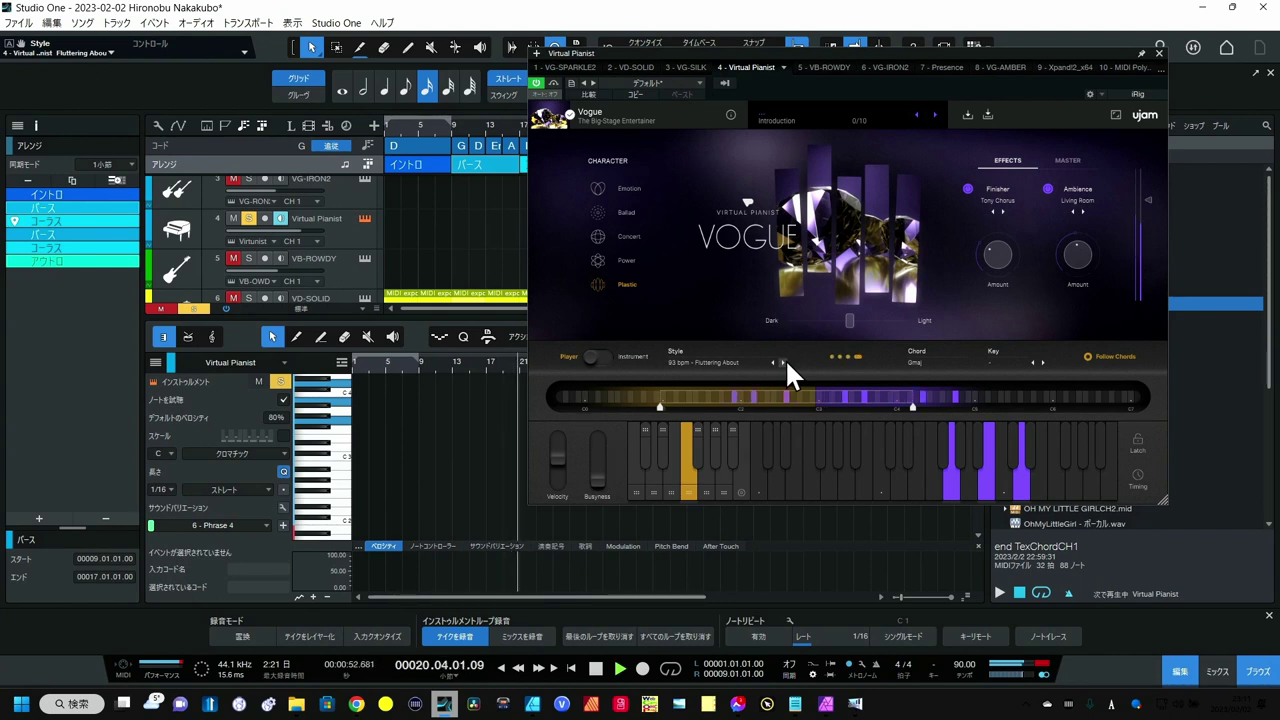
pyautogui.click(785, 360)
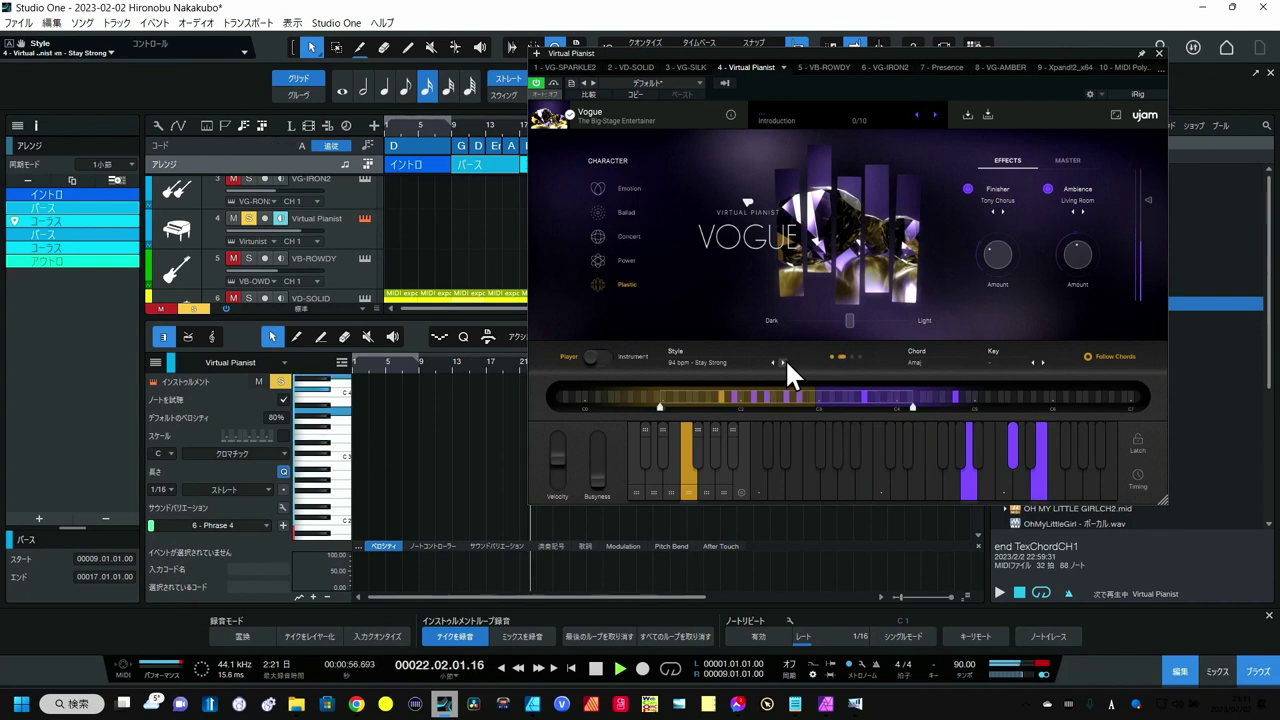
pyautogui.press('space')
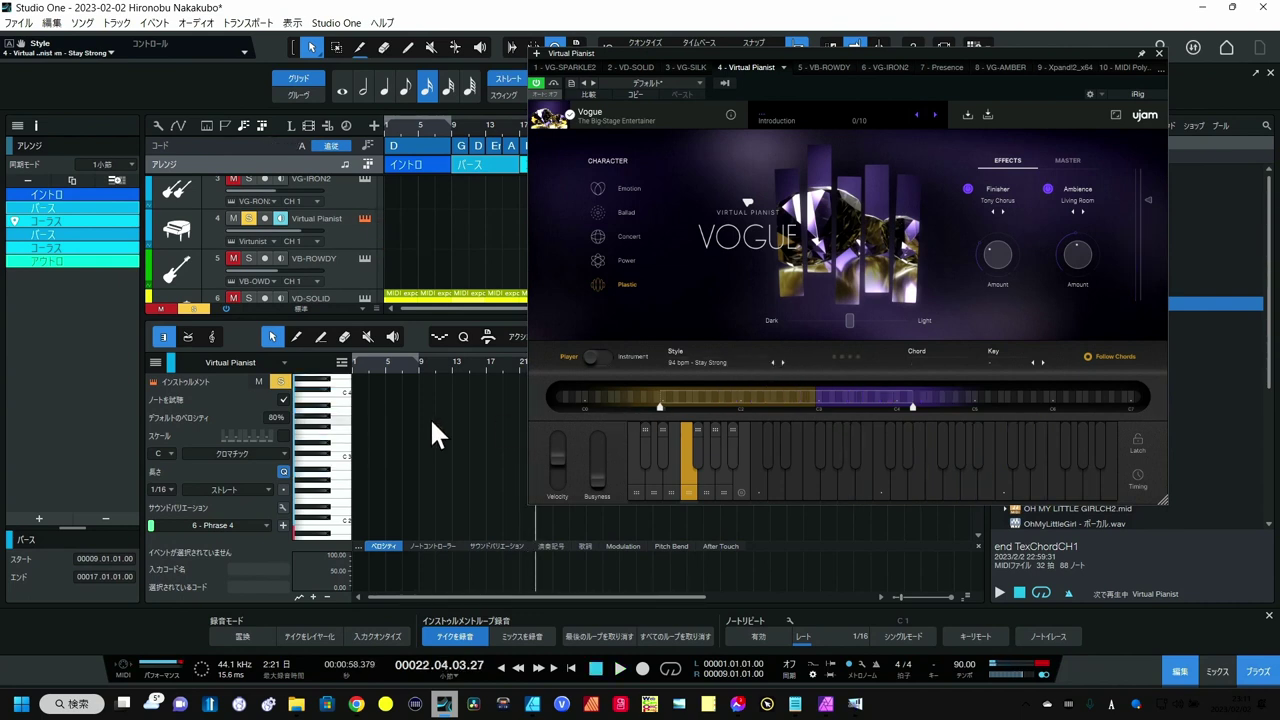
# - Solo the VD-SOLID, VG-SPARKLE2, VB-ROWDY and XPand2 tracks in addition to the piano
pyautogui.scroll(-3, 342, 263)
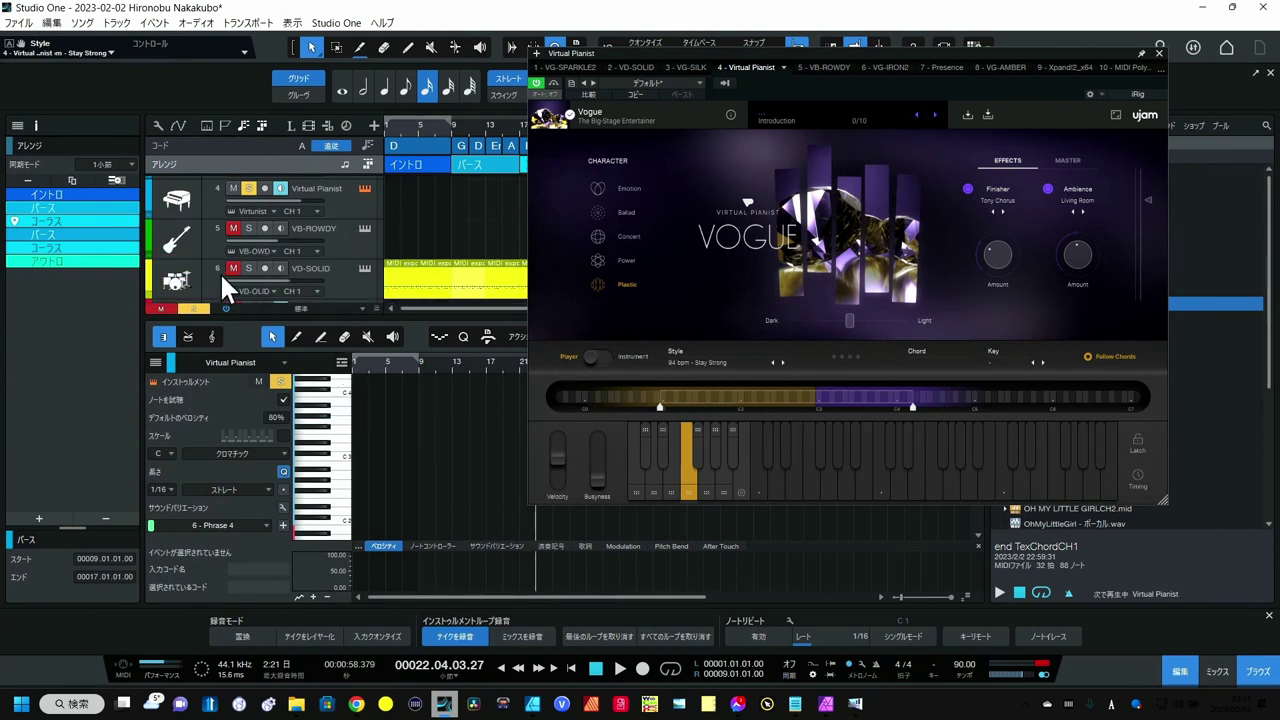
pyautogui.click(229, 266)
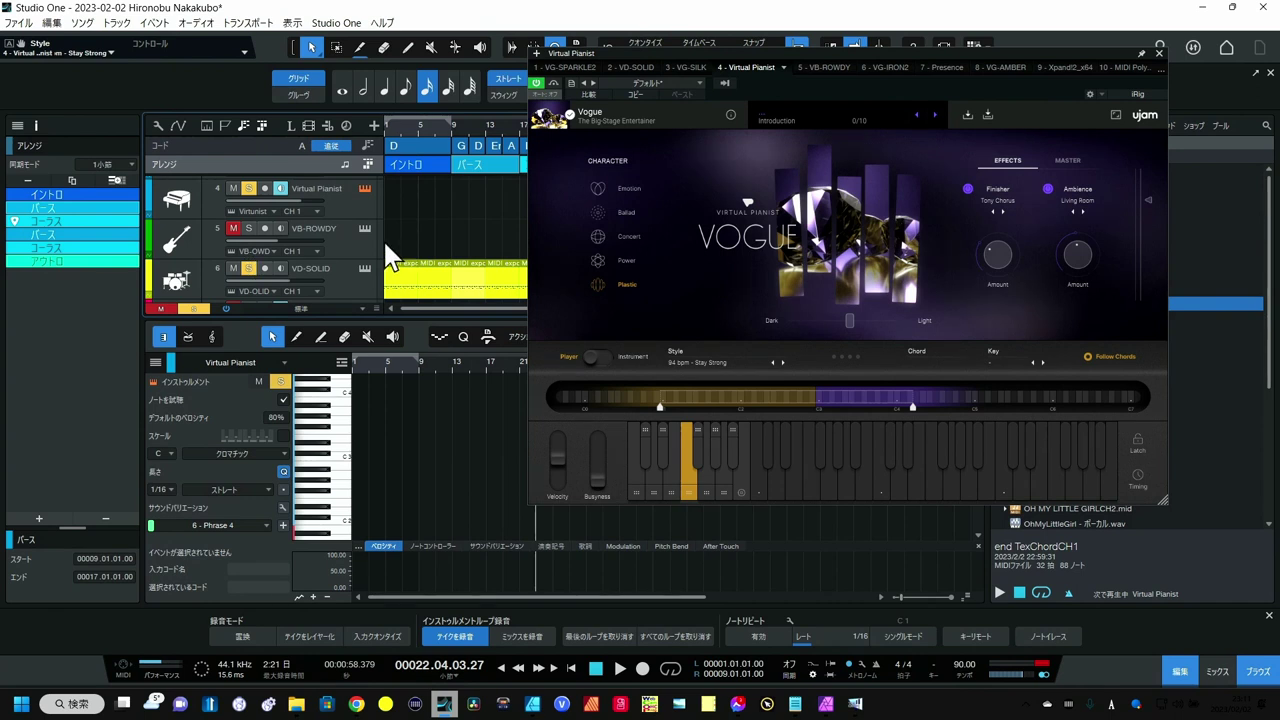
pyautogui.scroll(2, 300, 213)
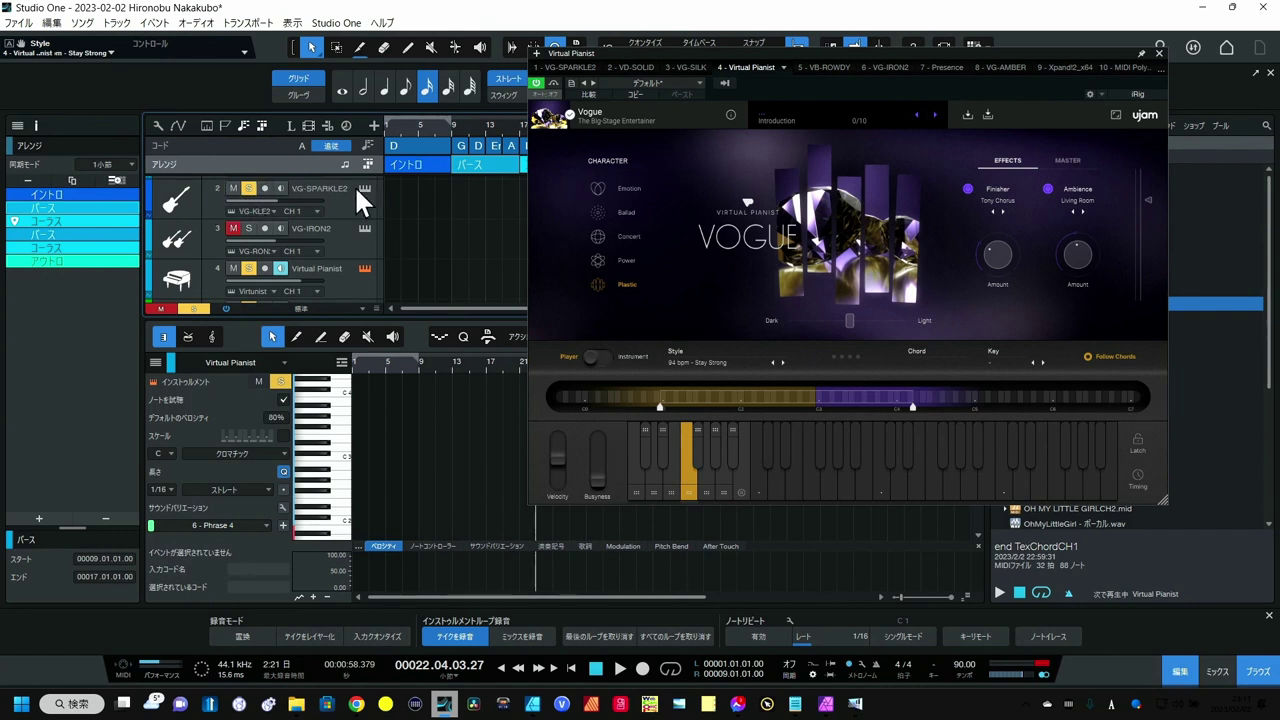
pyautogui.scroll(-5, 335, 190)
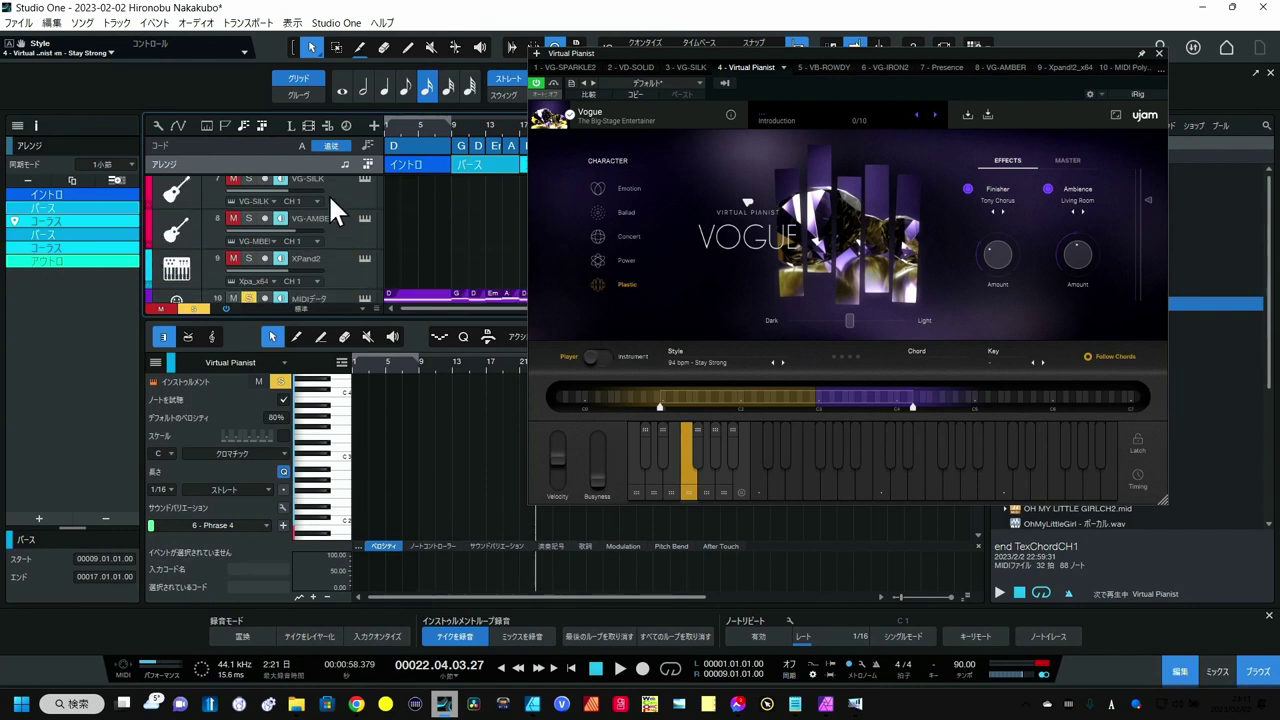
pyautogui.scroll(-1, 335, 207)
pyautogui.click(249, 229)
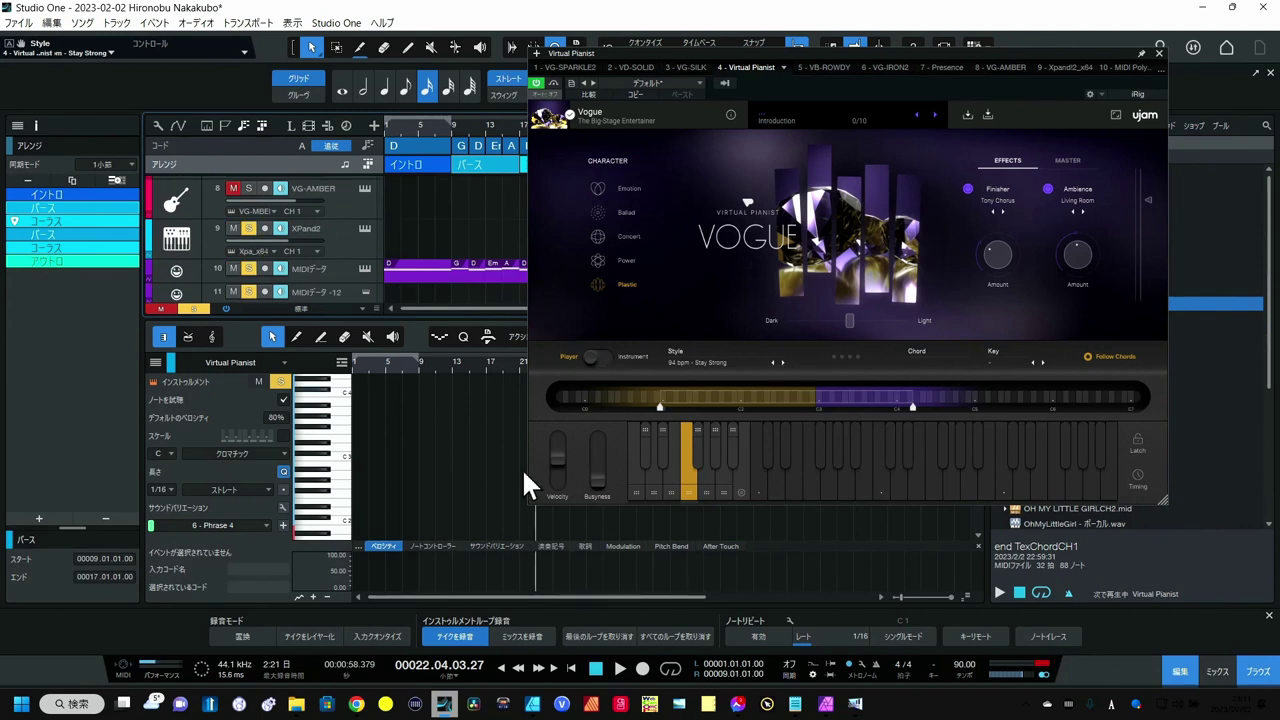
# - Play from the first バース section, close the Virtual Pianist window and show the mixer
pyautogui.click(456, 160)
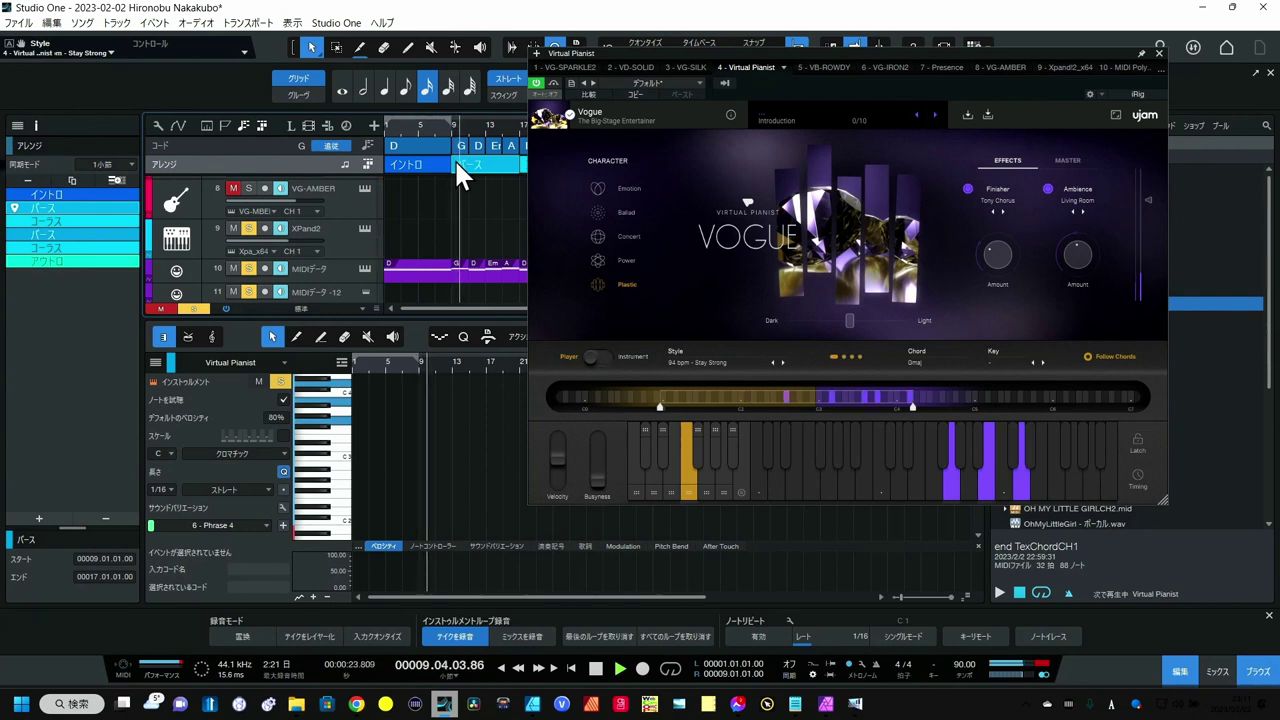
pyautogui.click(1158, 53)
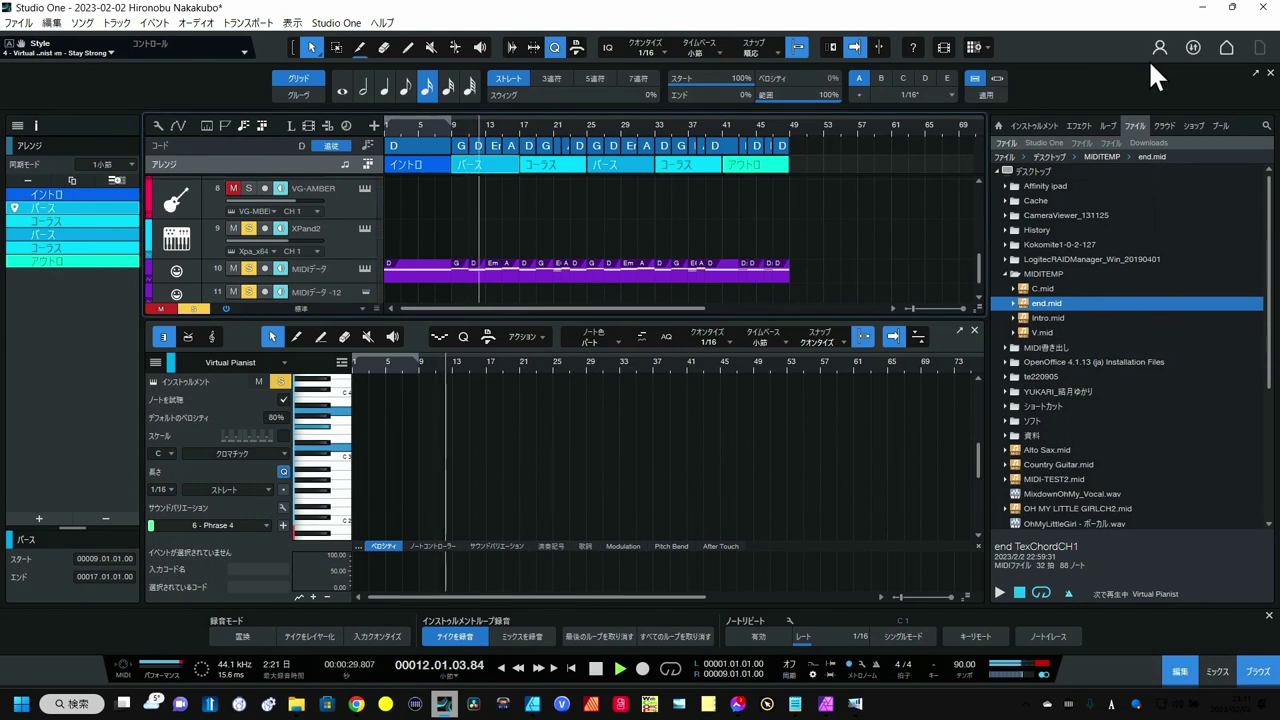
pyautogui.press('F3')
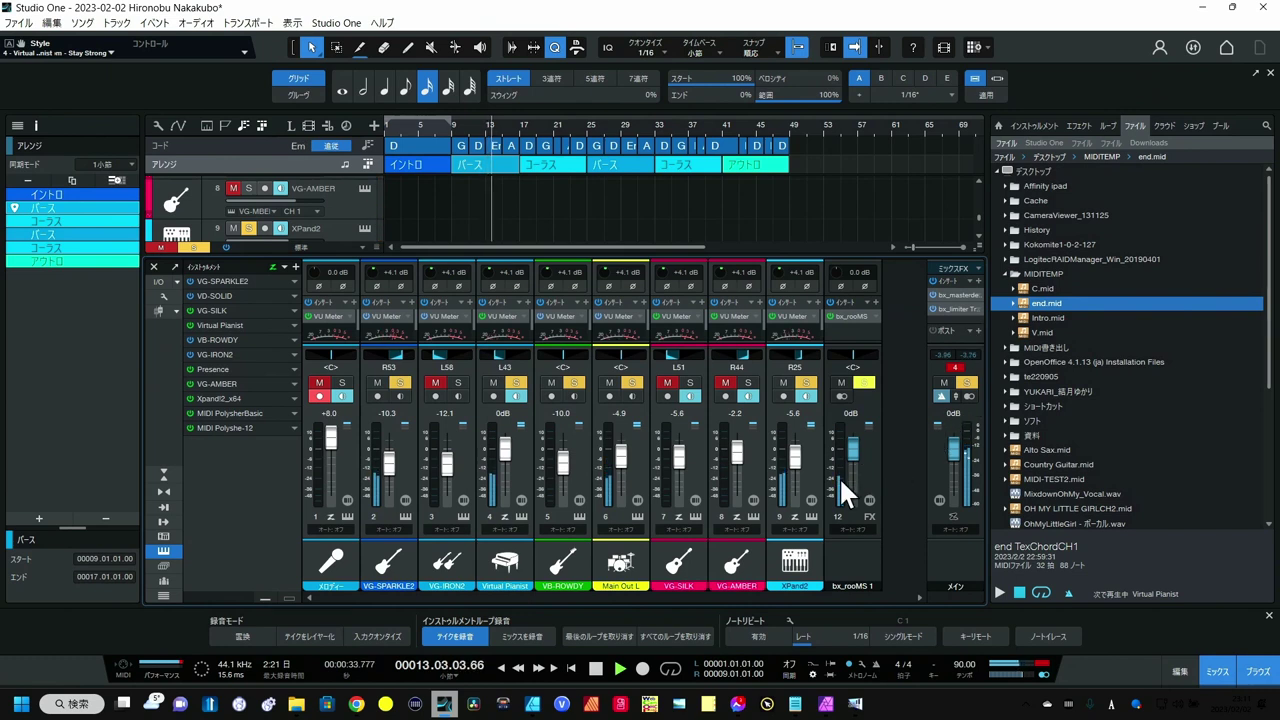
# - Balance the channel levels: XPand2 to -15.5 dB, Virtual Pianist to +2.0 dB and Main Out L drums to -8.5 dB
pyautogui.moveTo(796, 463); pyautogui.dragTo(795, 474)
pyautogui.moveTo(513, 444); pyautogui.dragTo(506, 443)
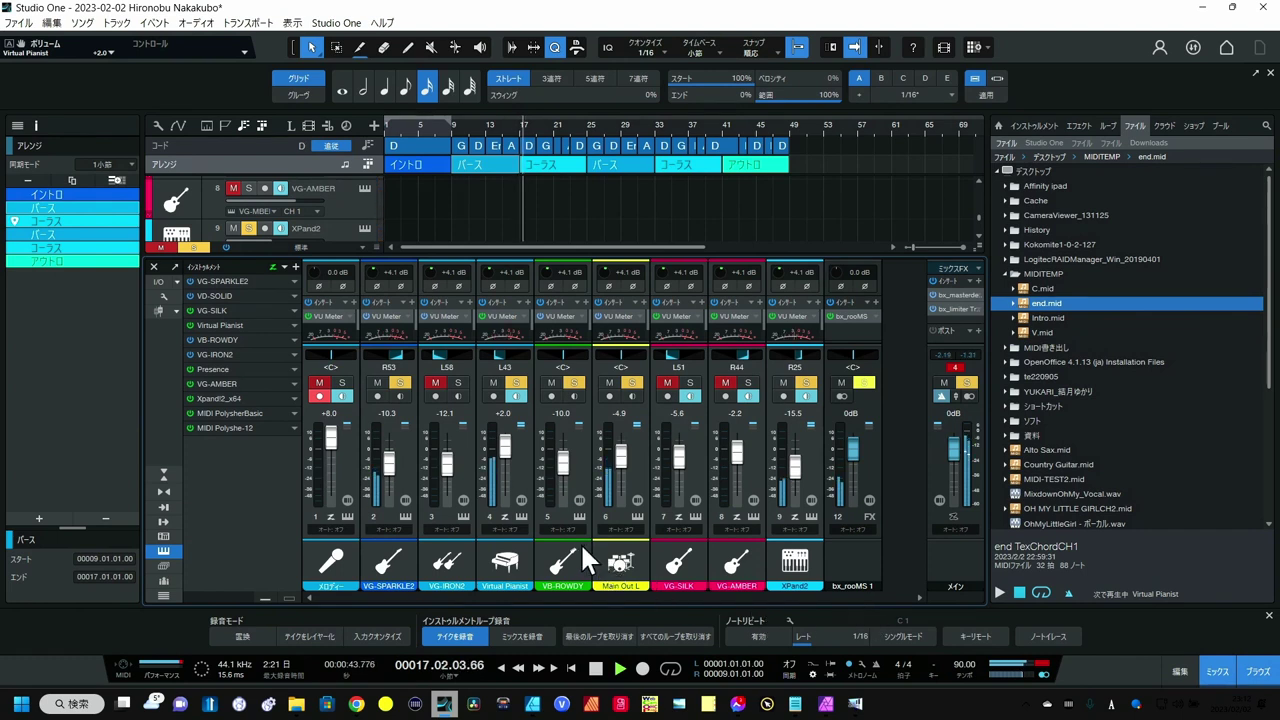
pyautogui.moveTo(615, 456); pyautogui.dragTo(615, 461)
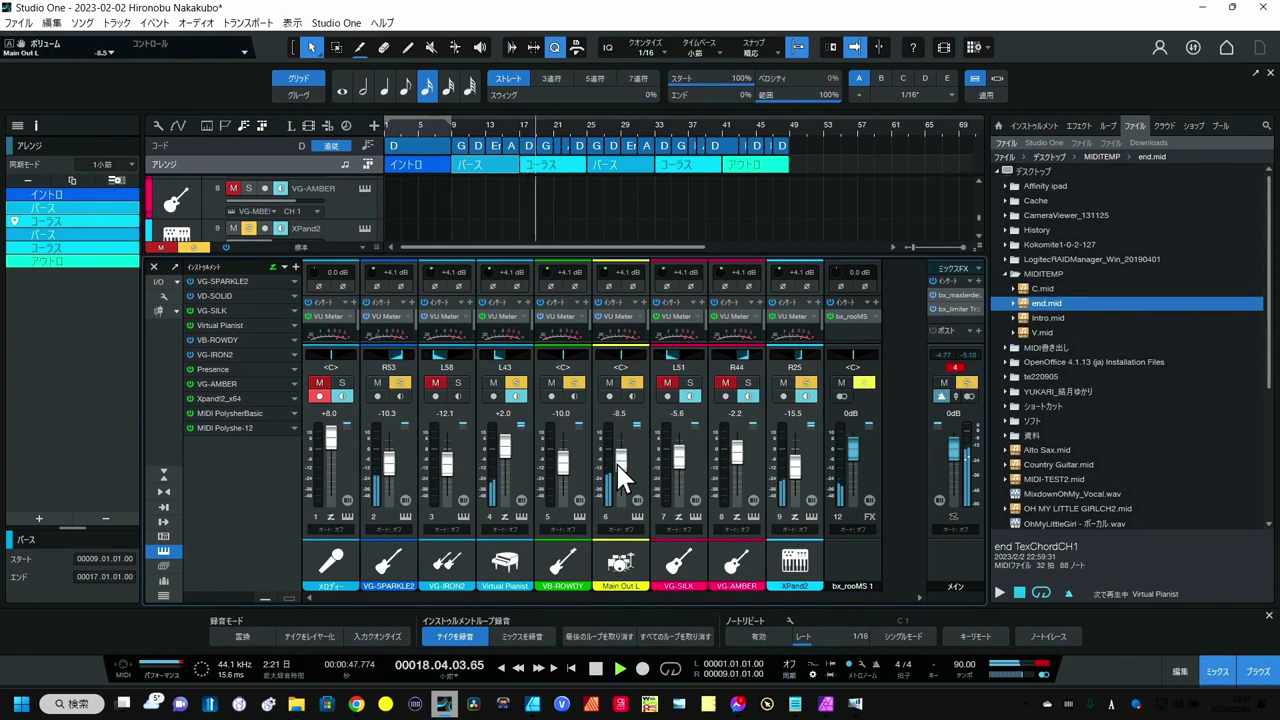
# - Solo the VG-AMBER track and raise its level to -0.4 dB
pyautogui.click(250, 188)
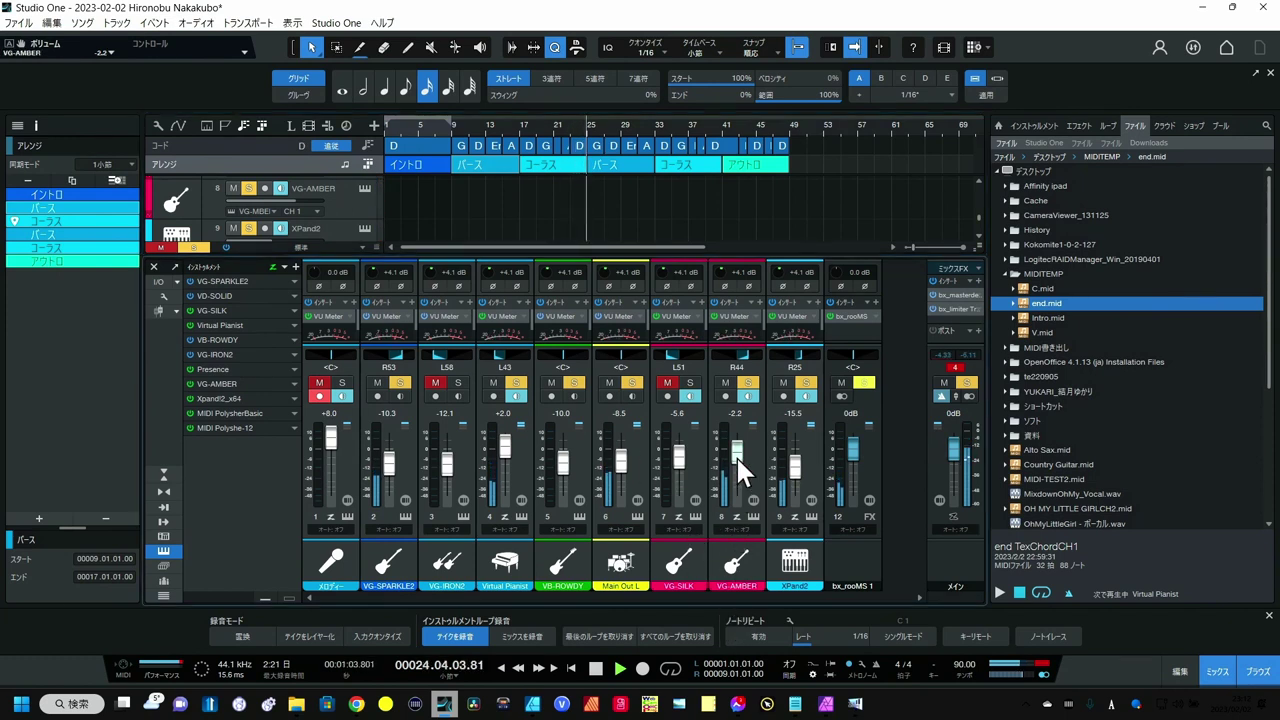
pyautogui.moveTo(736, 455); pyautogui.dragTo(736, 453)
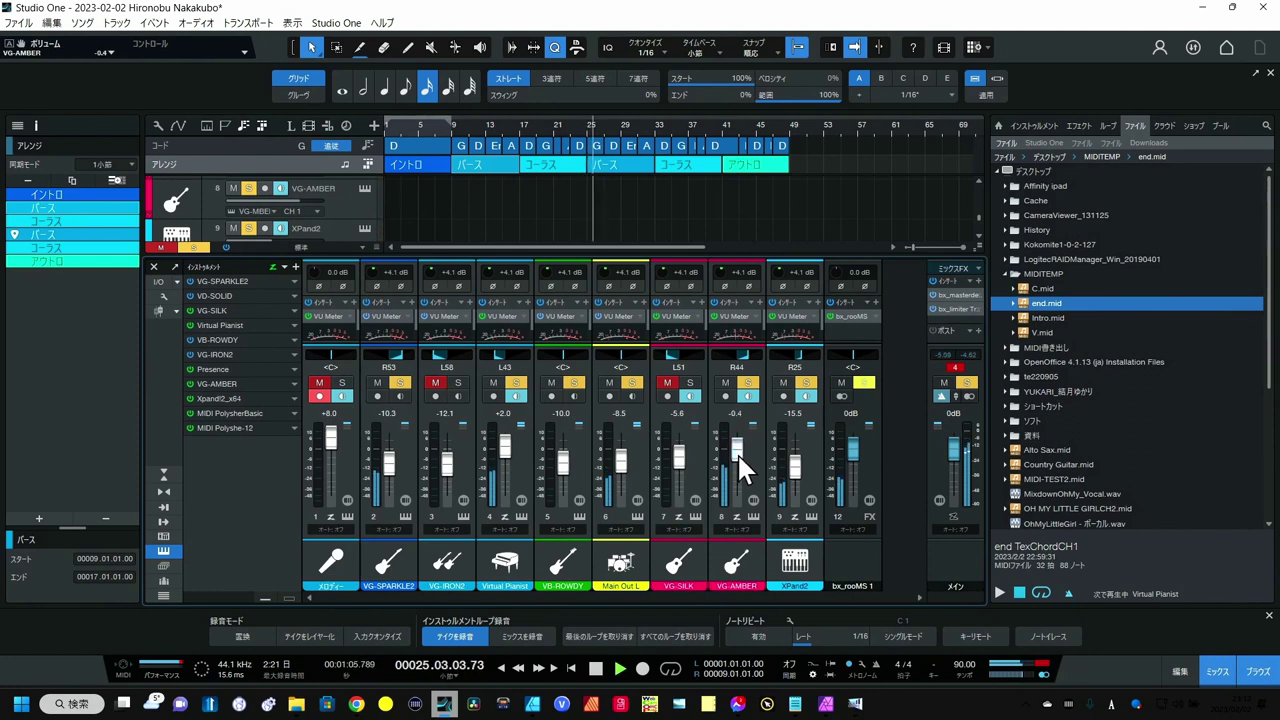
# - Solo the VG-SILK track and lower its level to -20.2 dB
pyautogui.scroll(1, 207, 183)
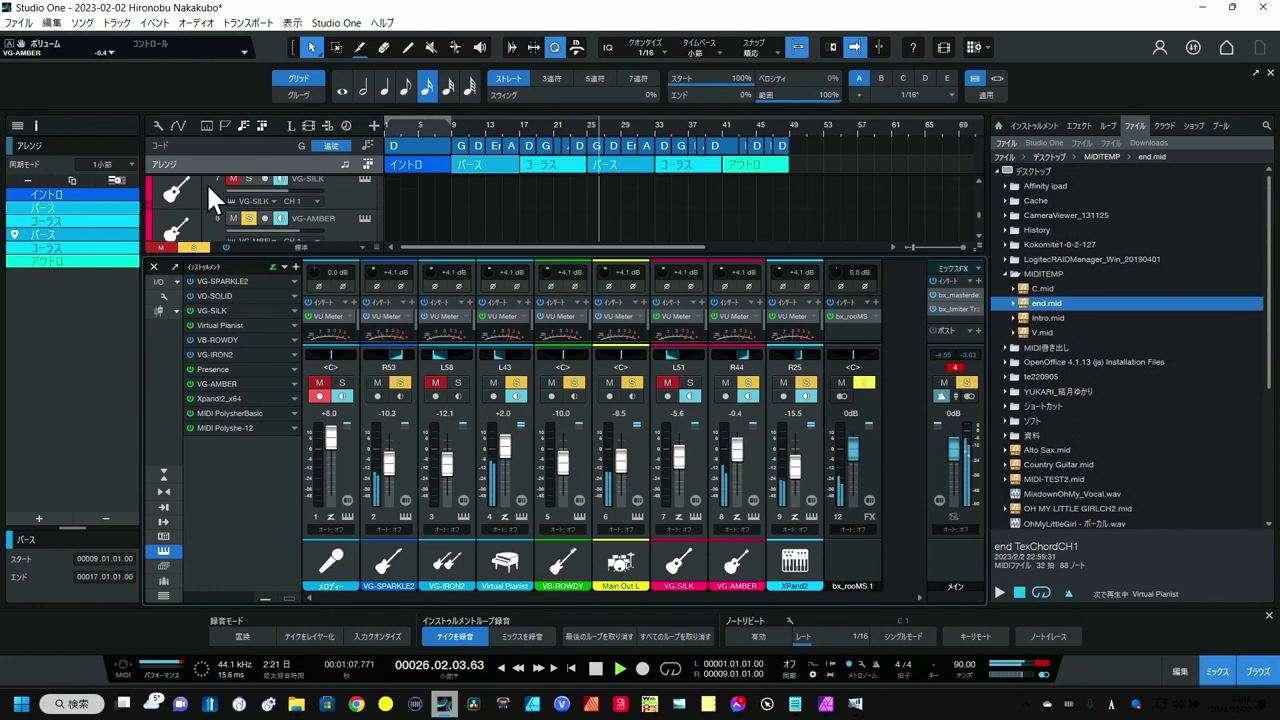
pyautogui.scroll(1, 206, 182)
pyautogui.click(248, 194)
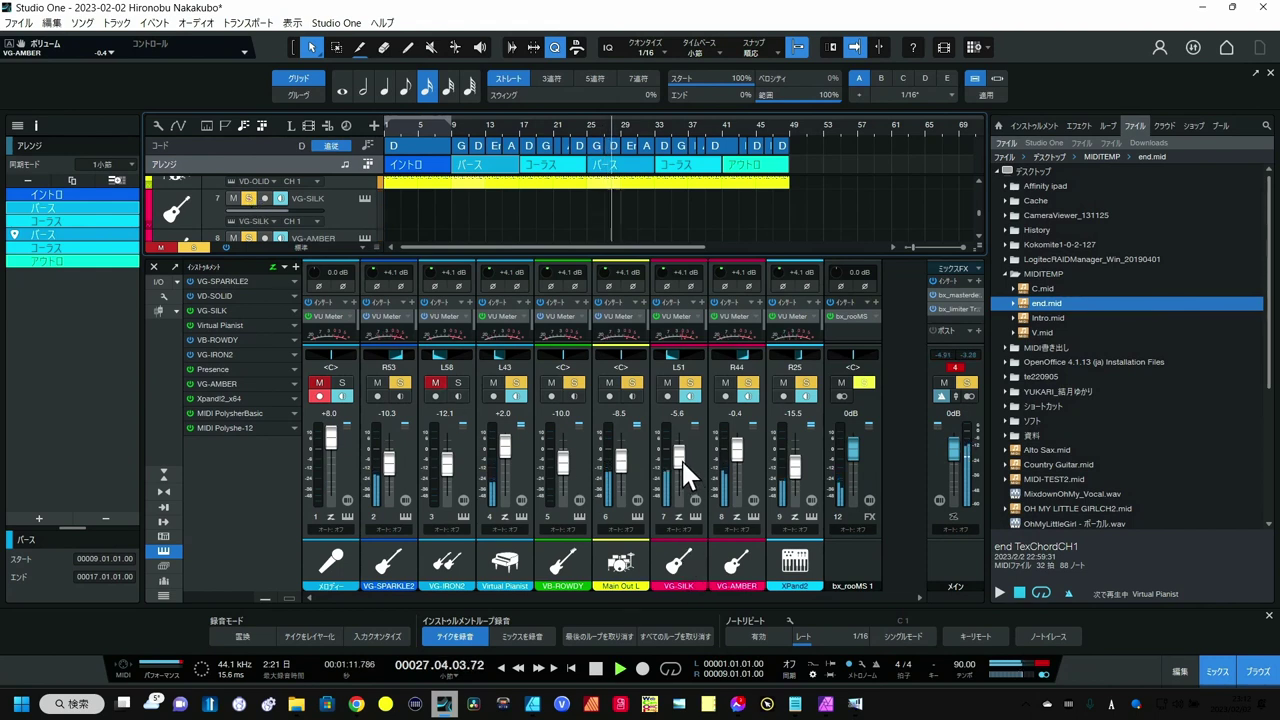
pyautogui.moveTo(681, 458); pyautogui.dragTo(681, 469)
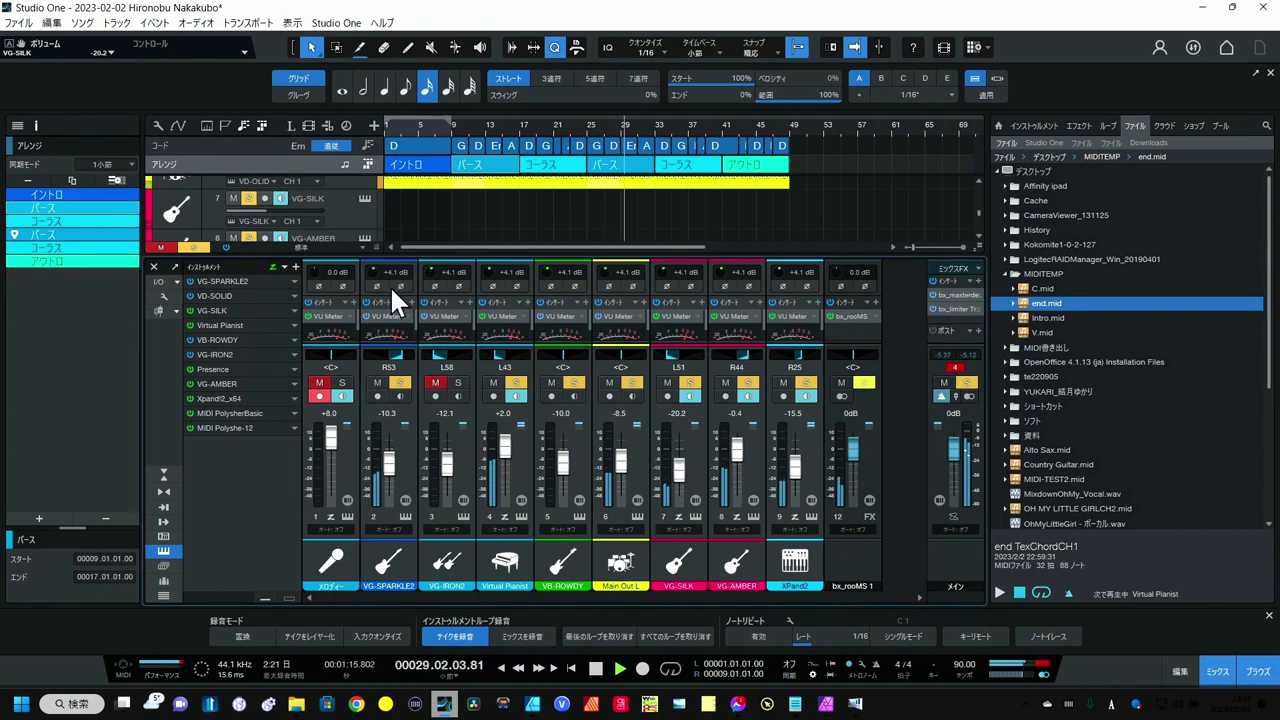
# - Solo the muted VG-IRON2 track so it plays along with the other instruments
pyautogui.scroll(2, 350, 211)
pyautogui.scroll(4, 344, 205)
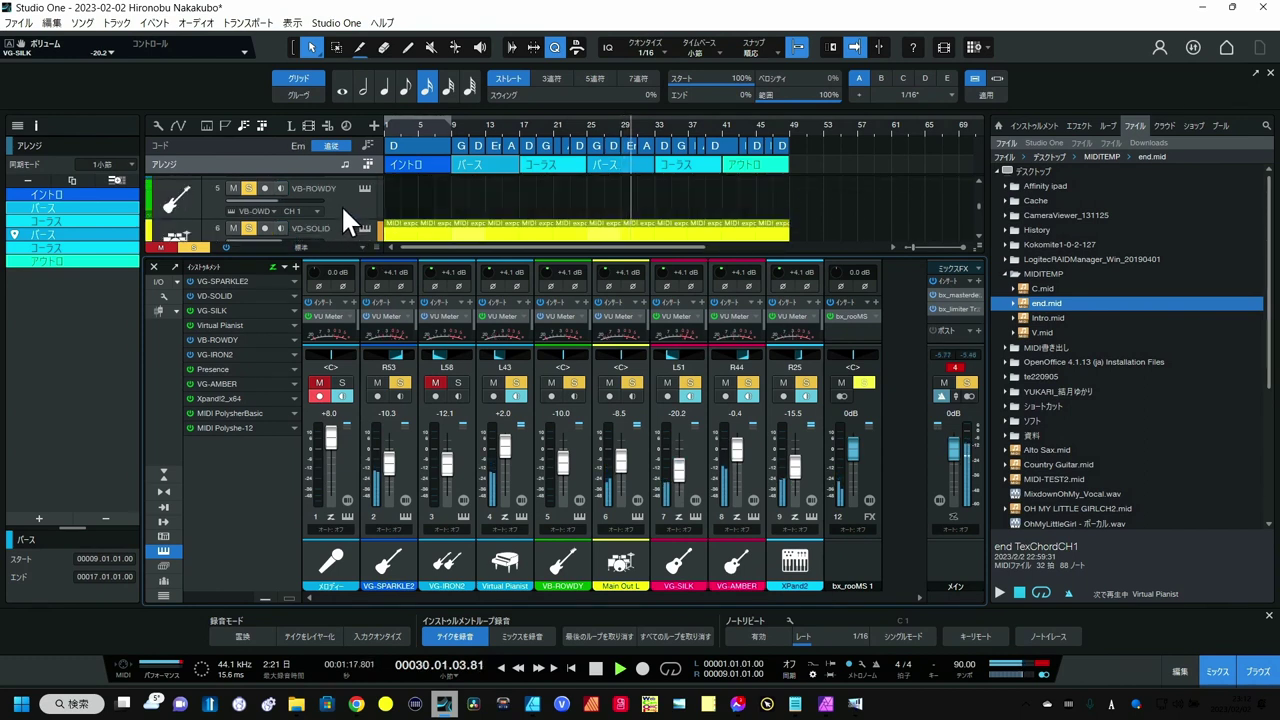
pyautogui.scroll(3, 341, 206)
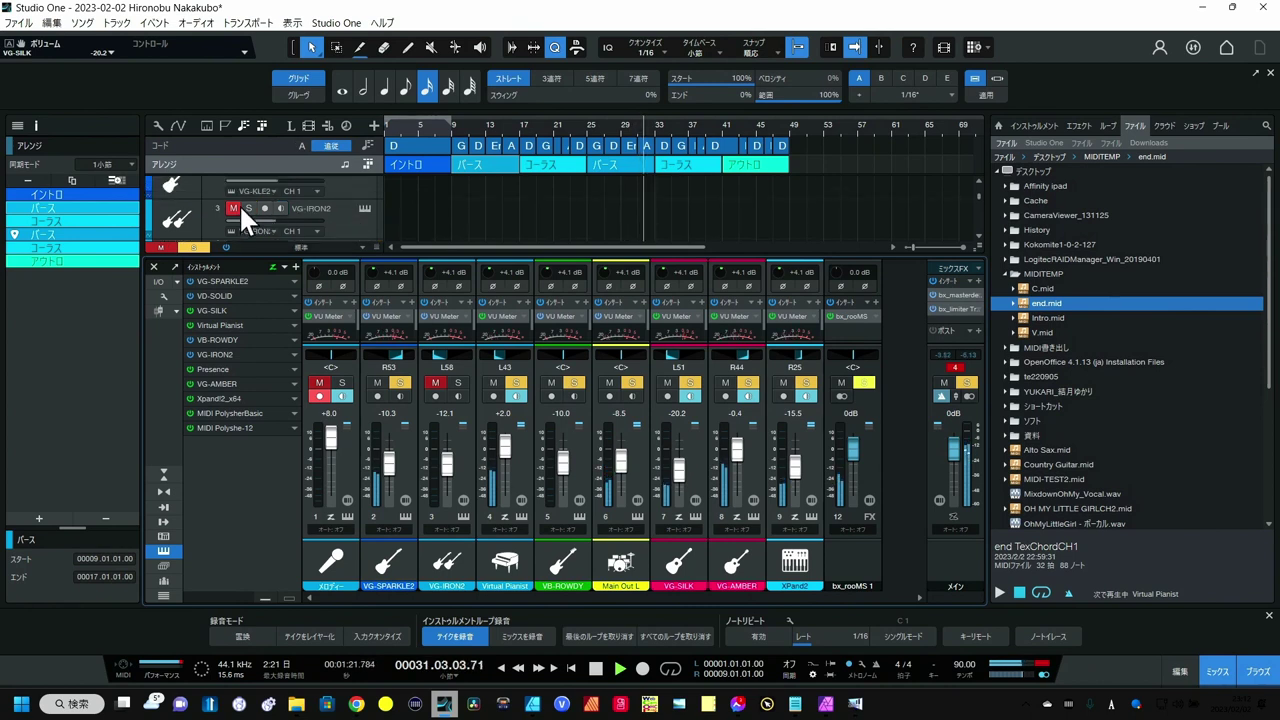
pyautogui.click(248, 206)
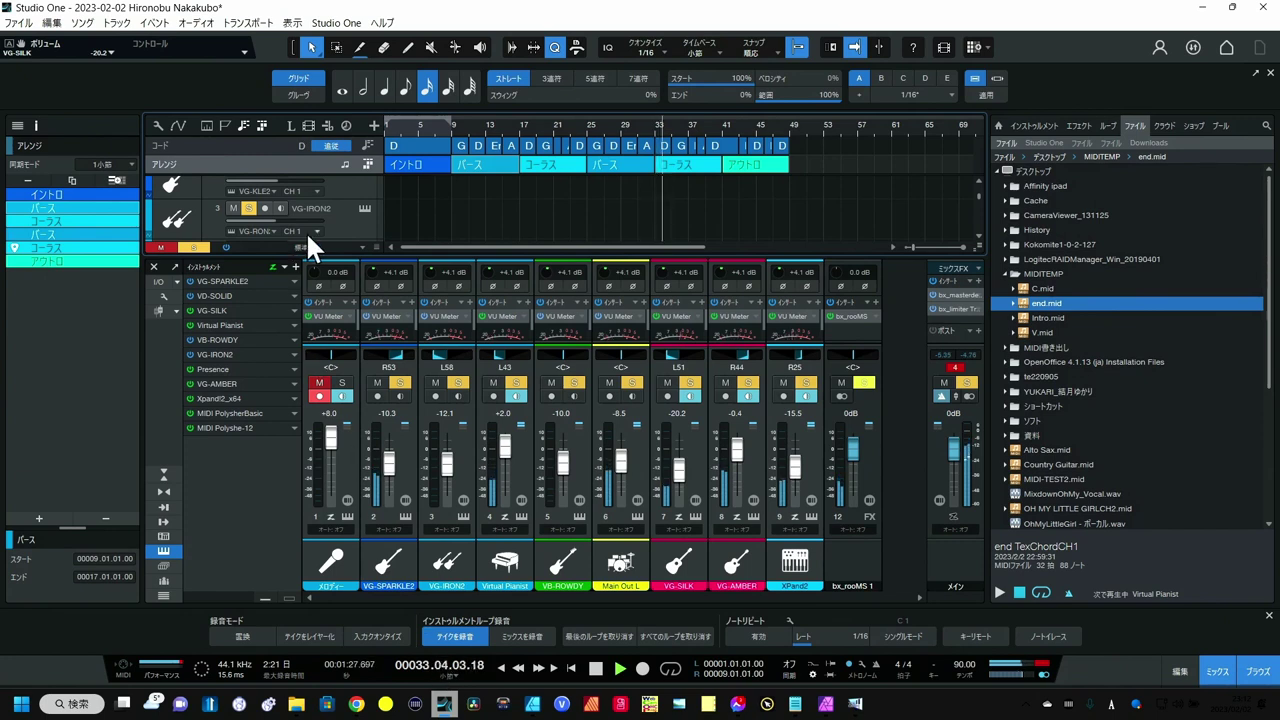
# - Select MIDI PolysherBasic as the VG-IRON2 track's MIDI input and stop playback after the outro
pyautogui.click(338, 226)
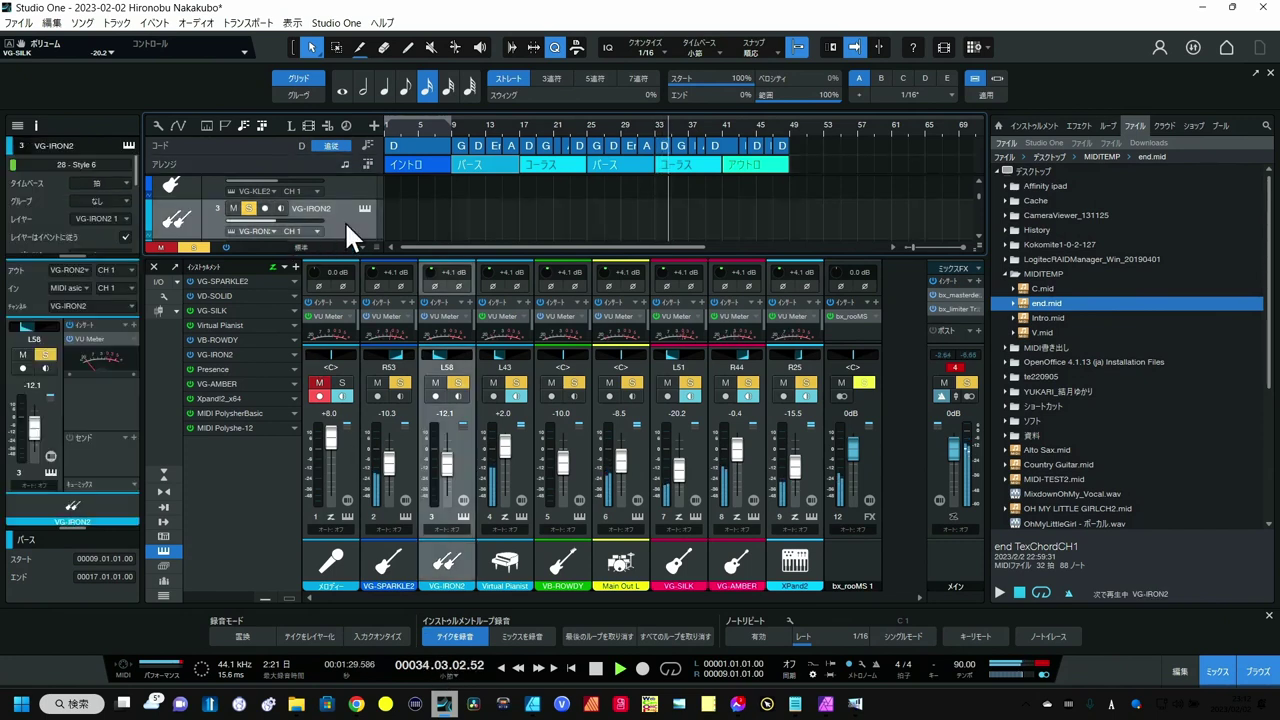
pyautogui.click(85, 287)
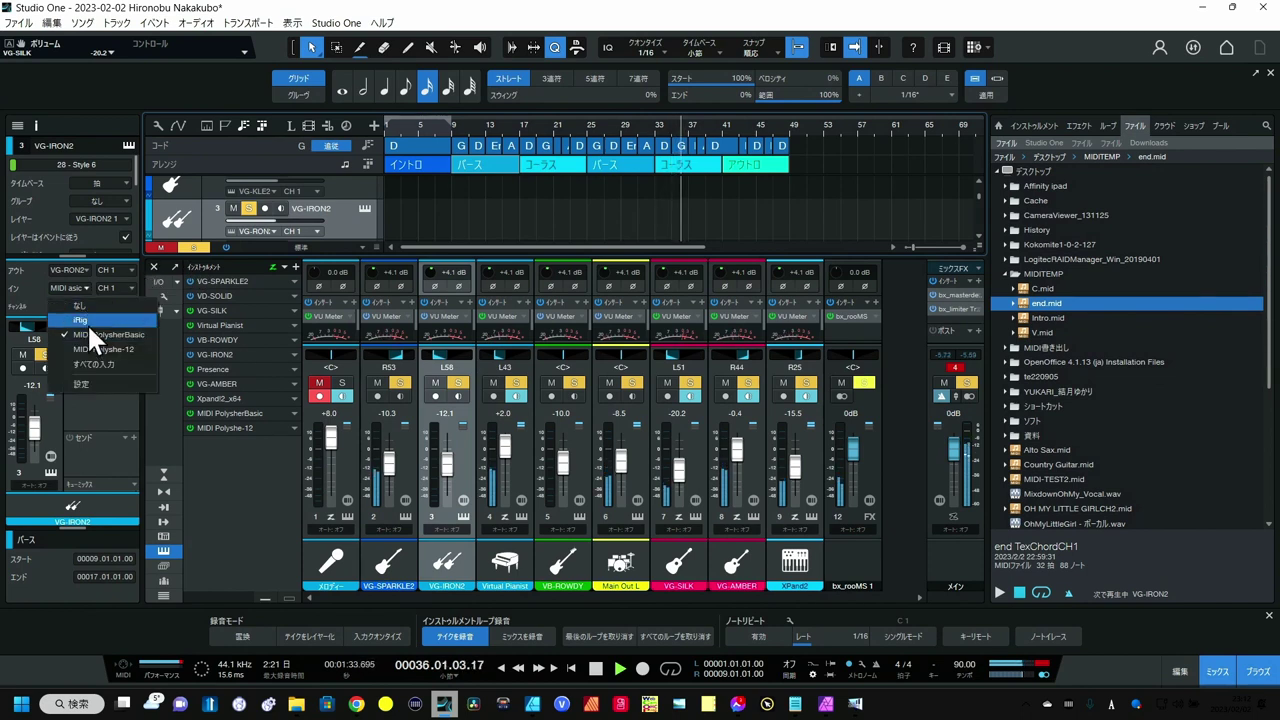
pyautogui.click(86, 333)
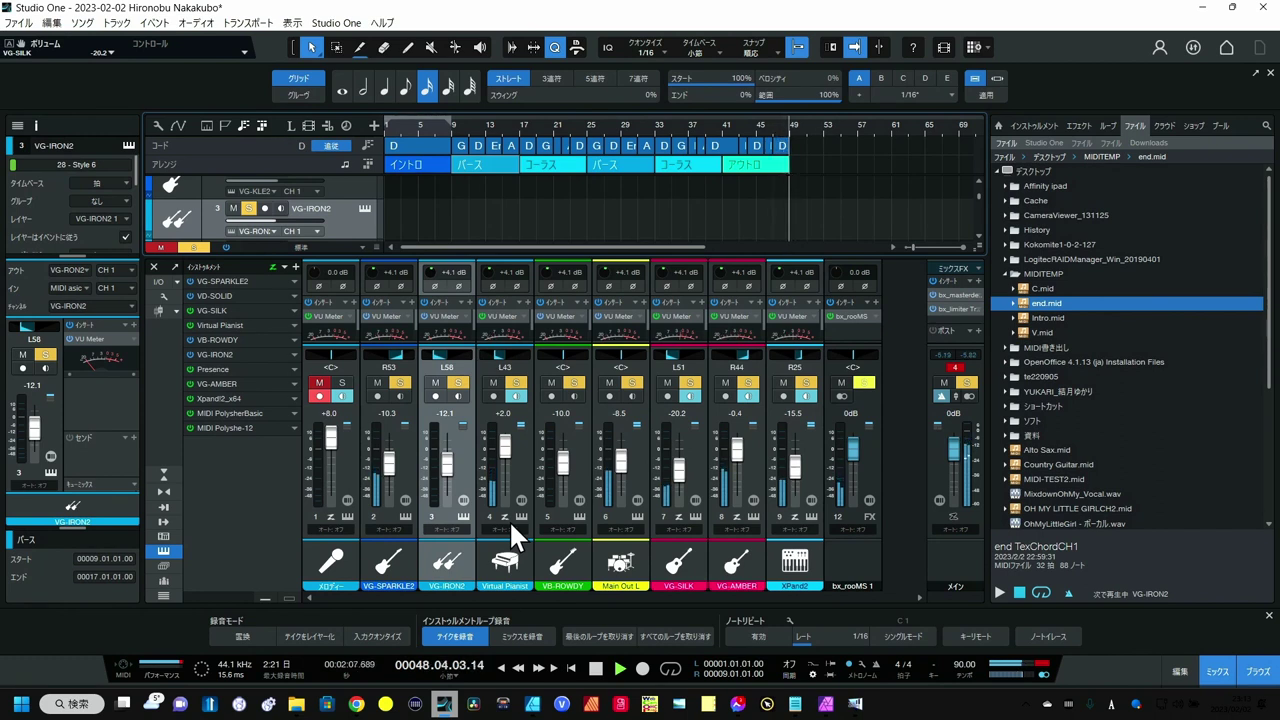
pyautogui.press('space')
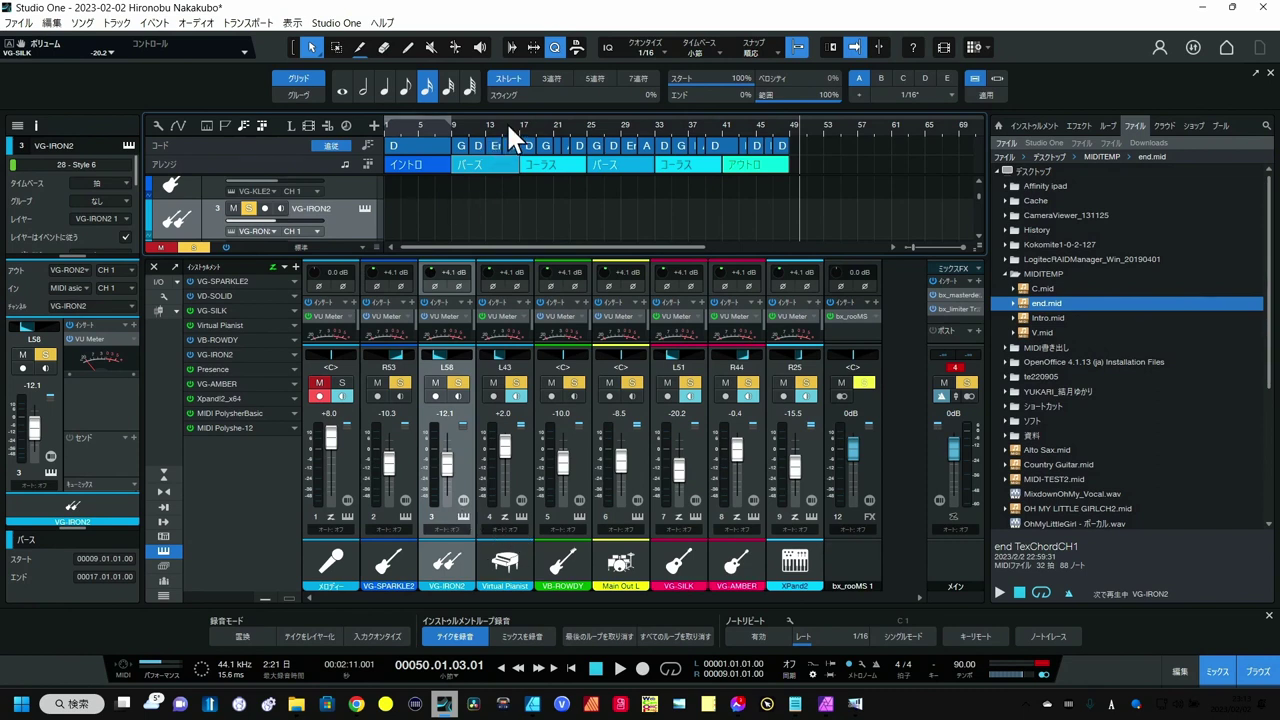
# - Change the D chord at bar 11 of the chord track, in the first バース section, to Dmaj7 and close the chord selector
pyautogui.moveTo(506, 121); pyautogui.dragTo(592, 134)
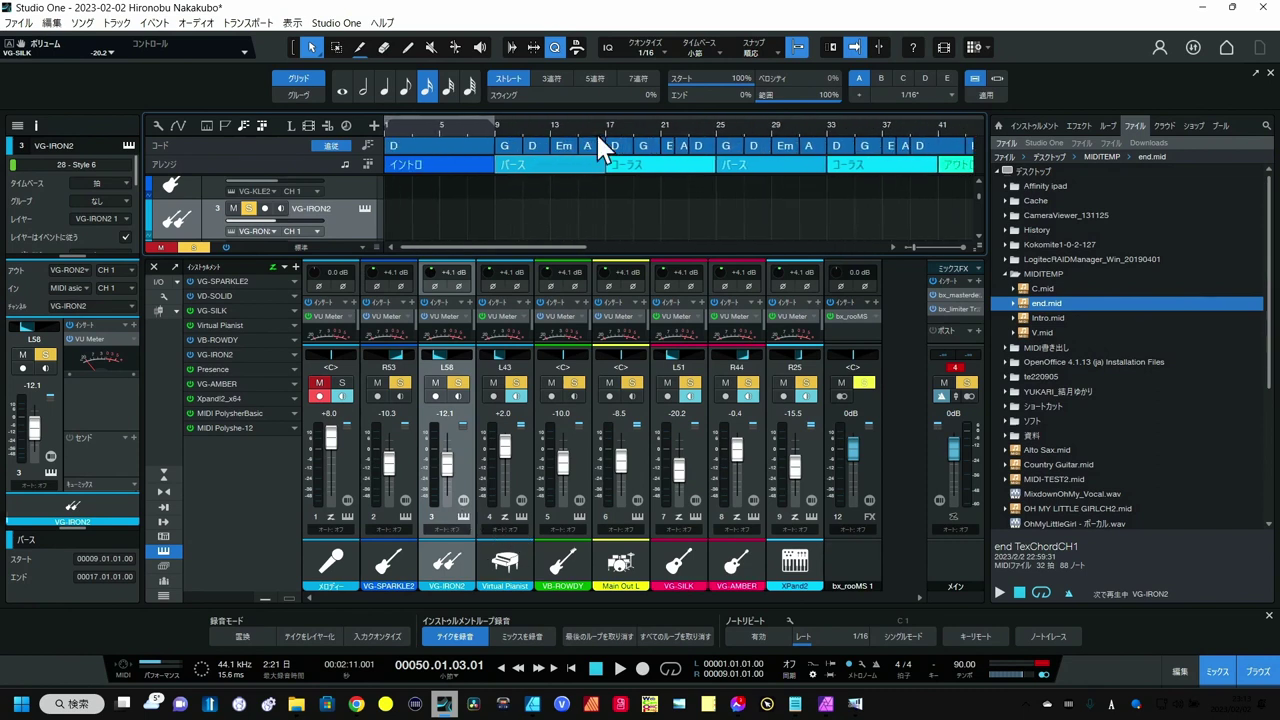
pyautogui.click(538, 145)
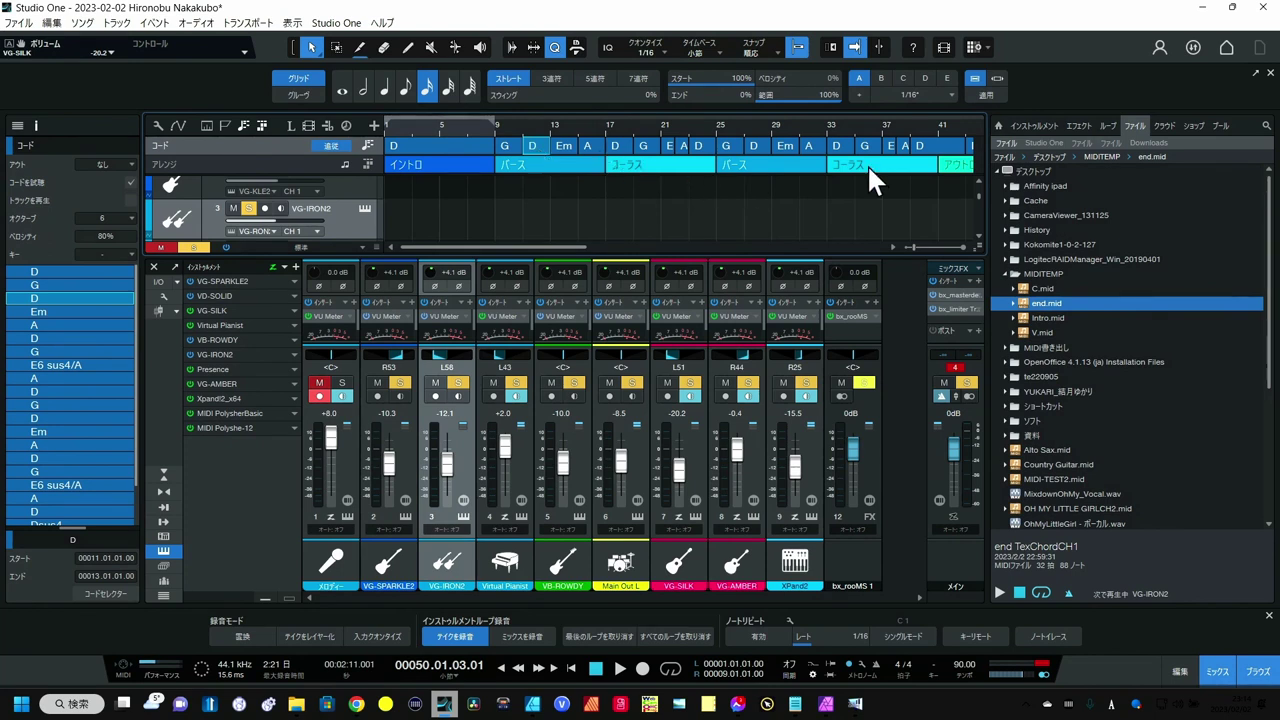
pyautogui.doubleClick(537, 144)
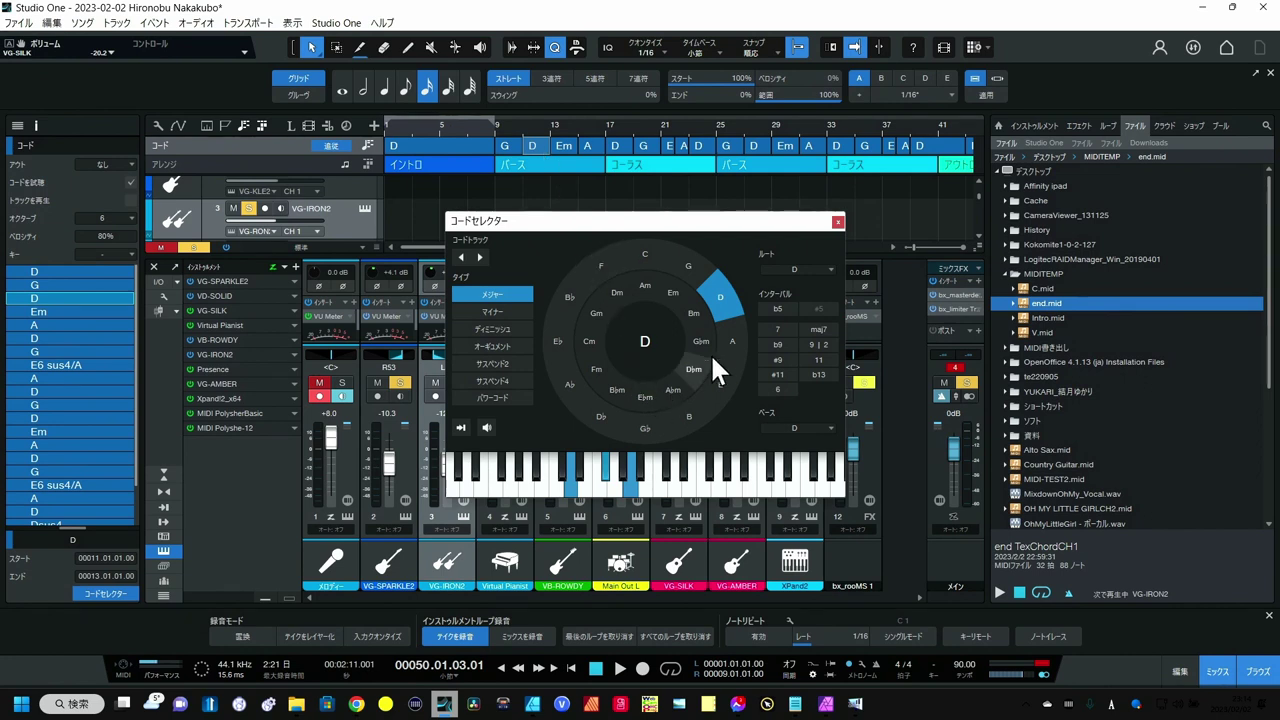
pyautogui.click(774, 328)
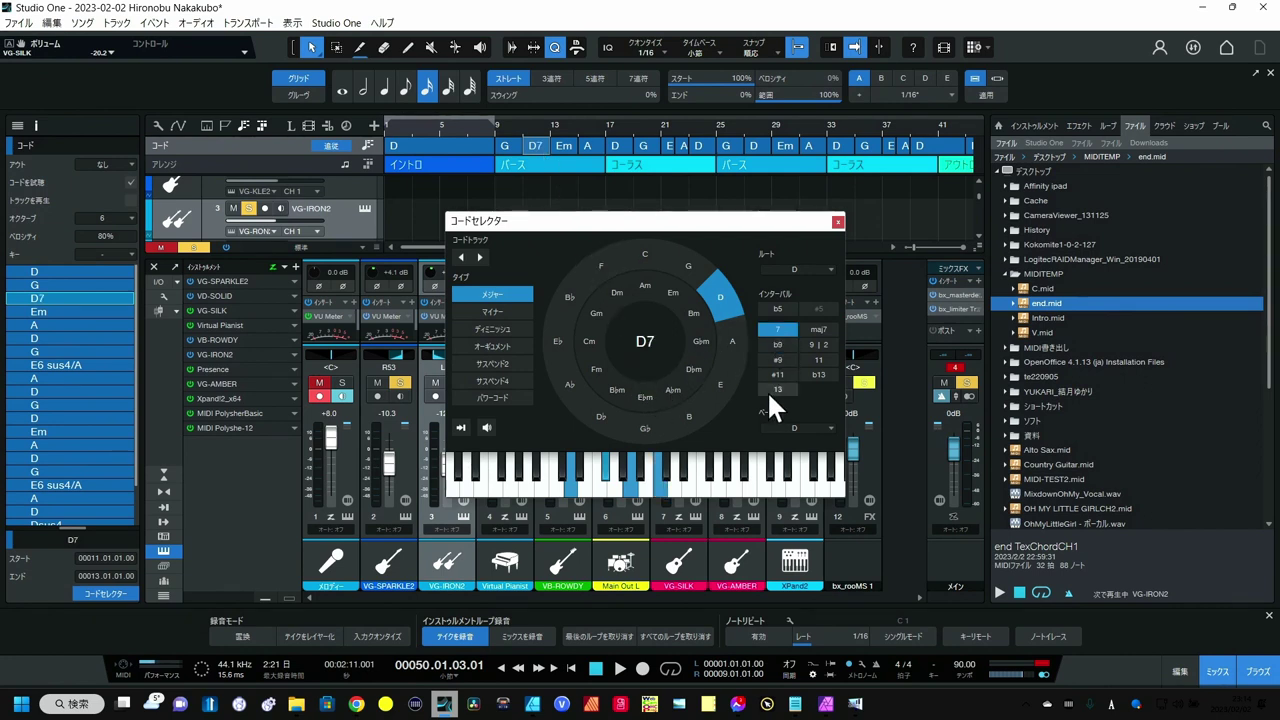
pyautogui.click(809, 328)
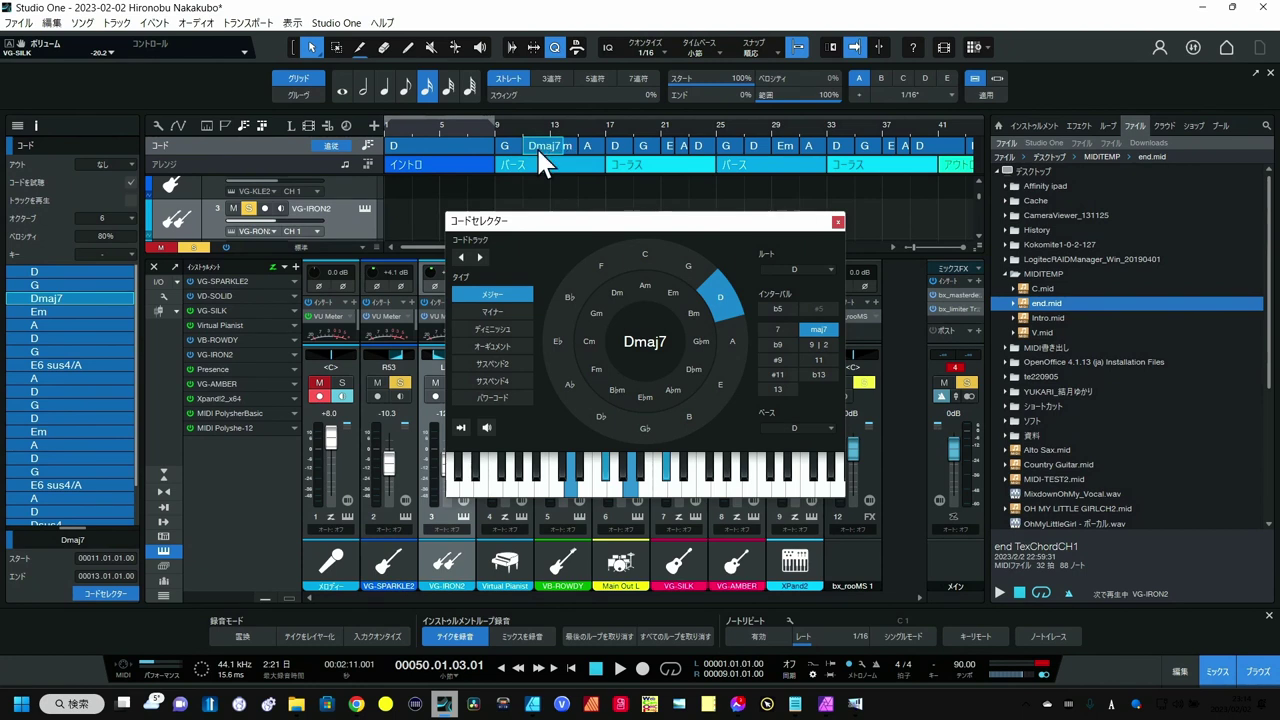
pyautogui.click(836, 219)
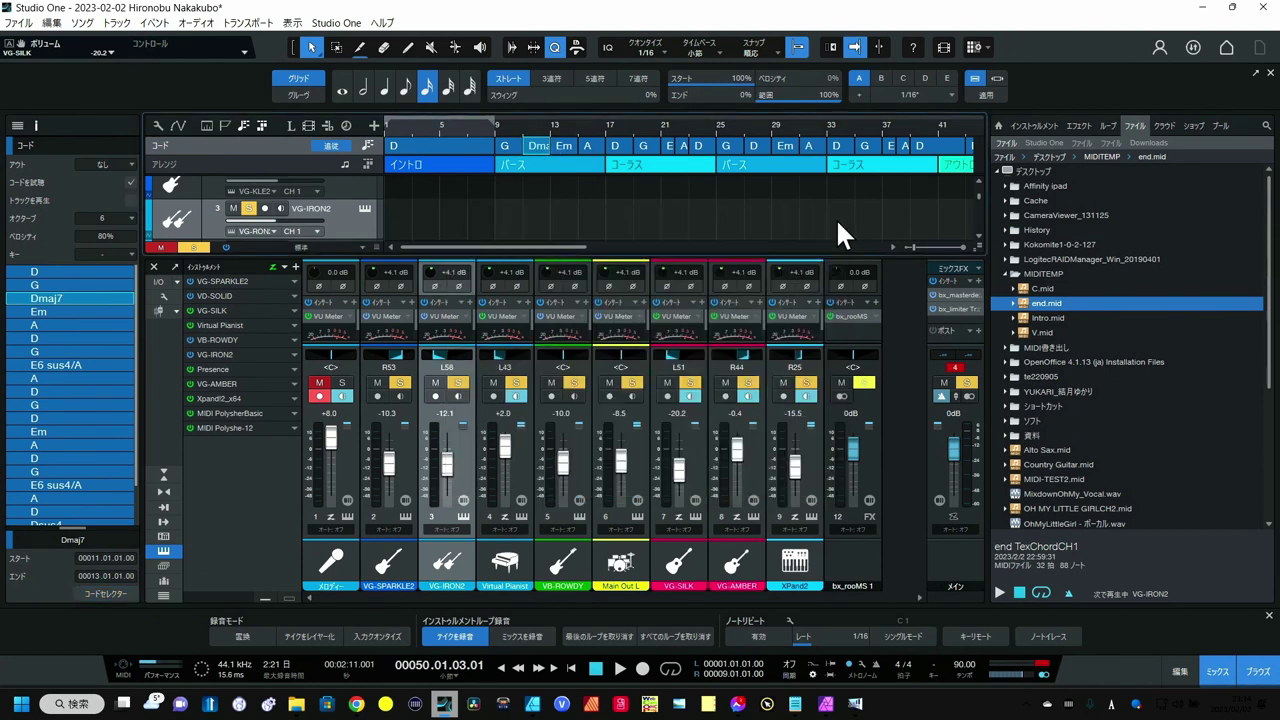
# - Replace the D event at bar 11 on the MIDIデータ track with the Dmaj7 chord from the chord track
pyautogui.scroll(-4, 476, 207)
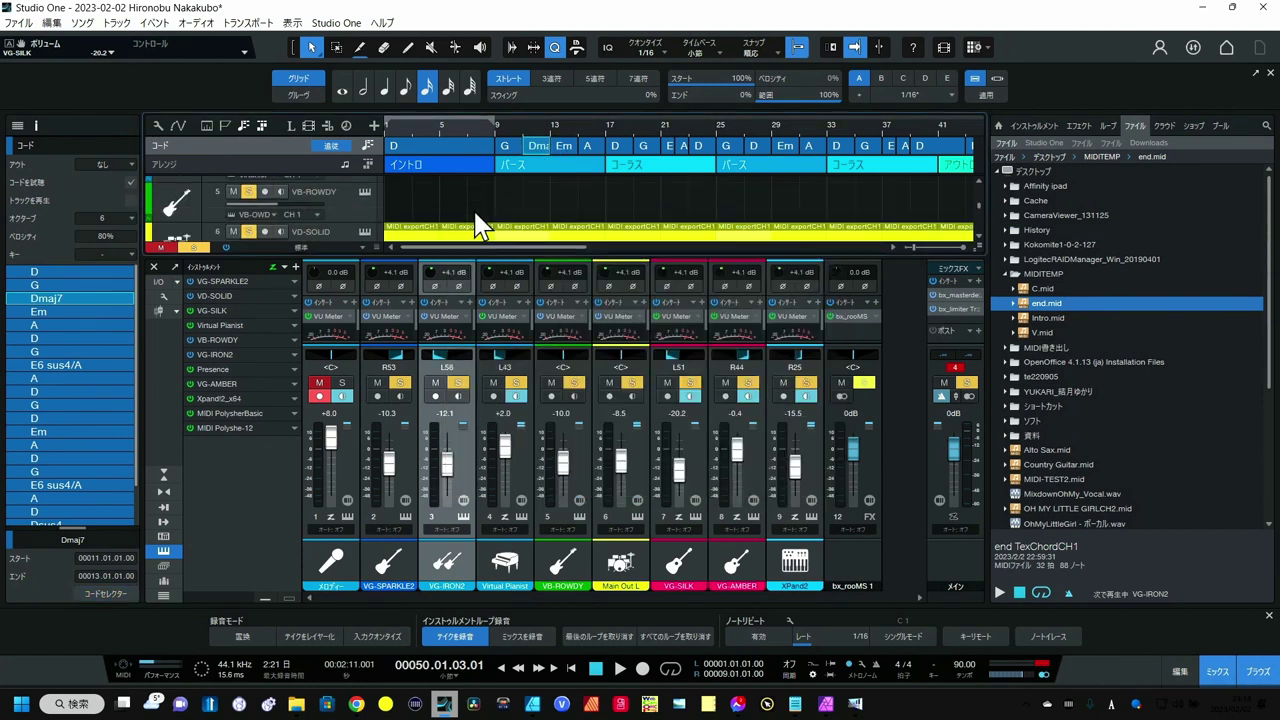
pyautogui.scroll(-2, 476, 222)
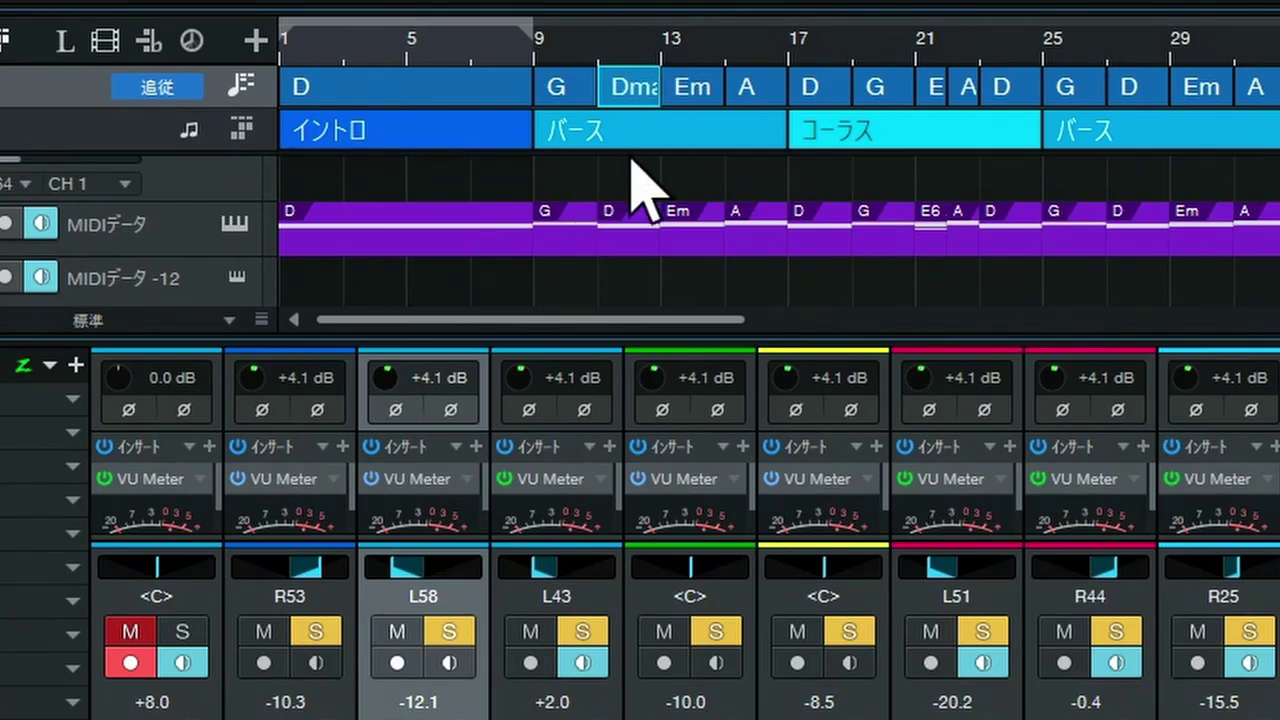
pyautogui.click(627, 222)
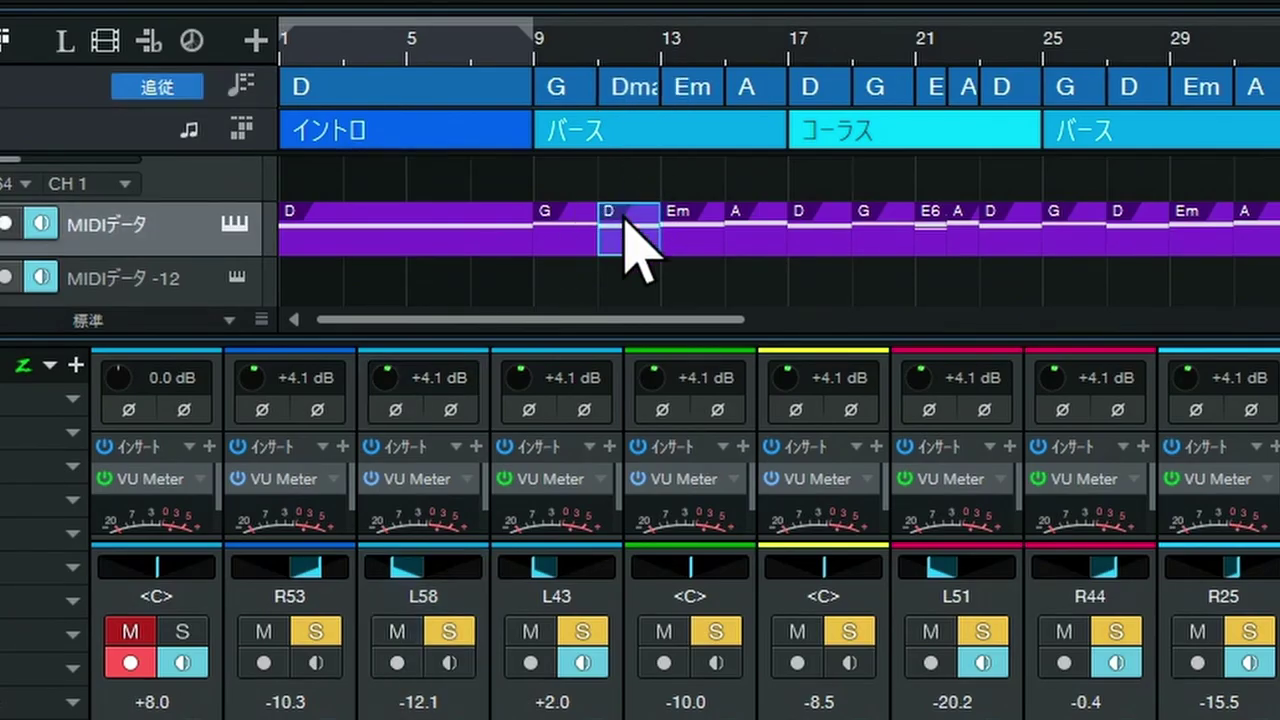
pyautogui.press('Delete')
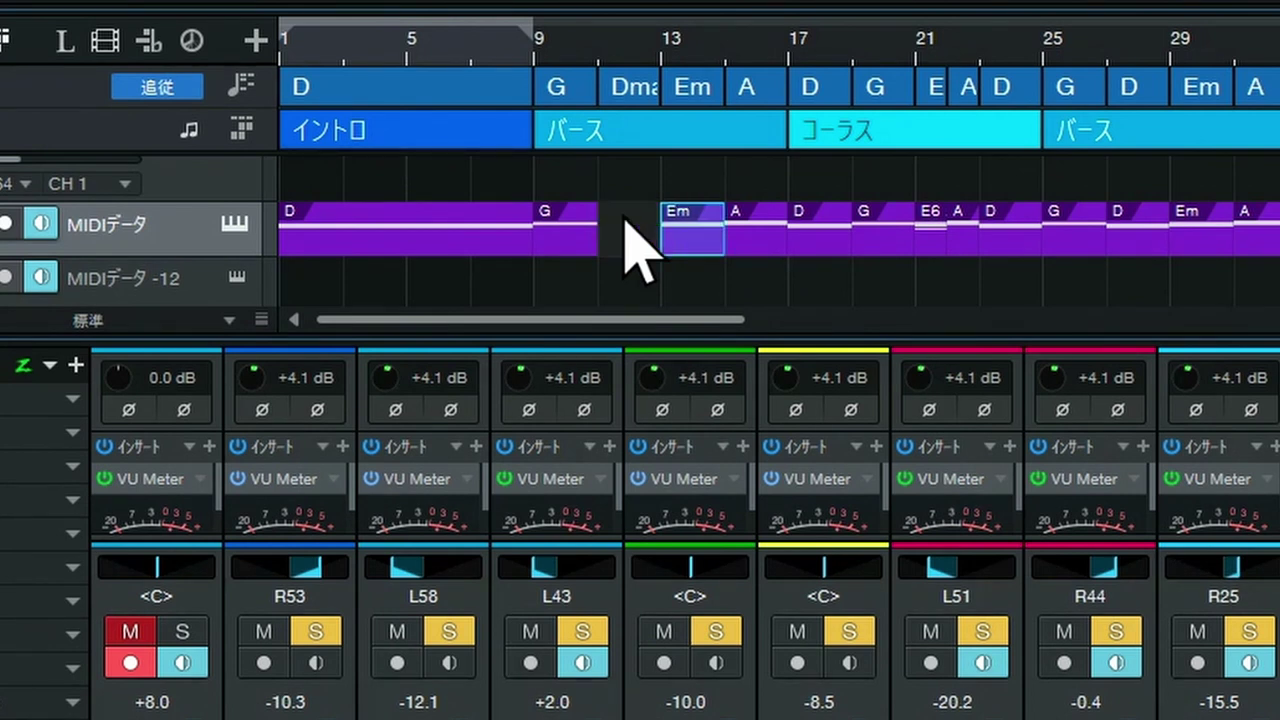
pyautogui.moveTo(644, 82); pyautogui.dragTo(650, 215)
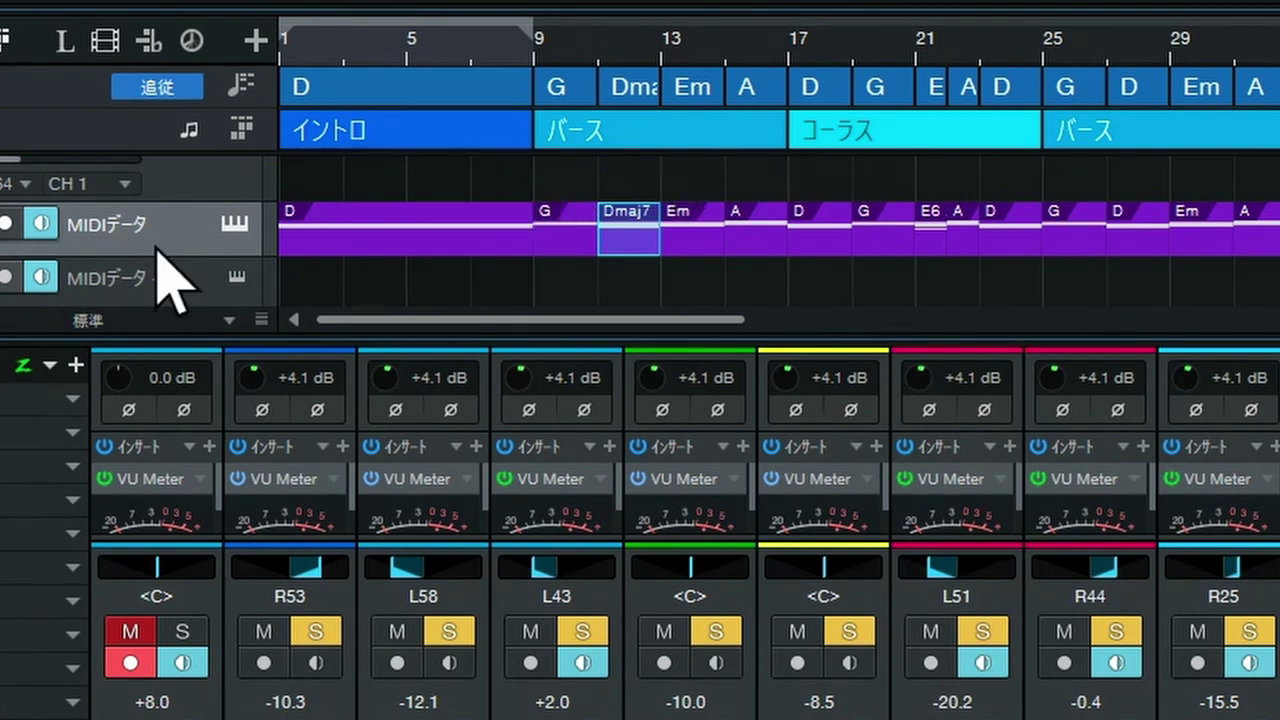
# - Fit the whole song in the arrangement and open the MIDIデータ track's MIDI Polysher window
pyautogui.scroll(1, 195, 270)
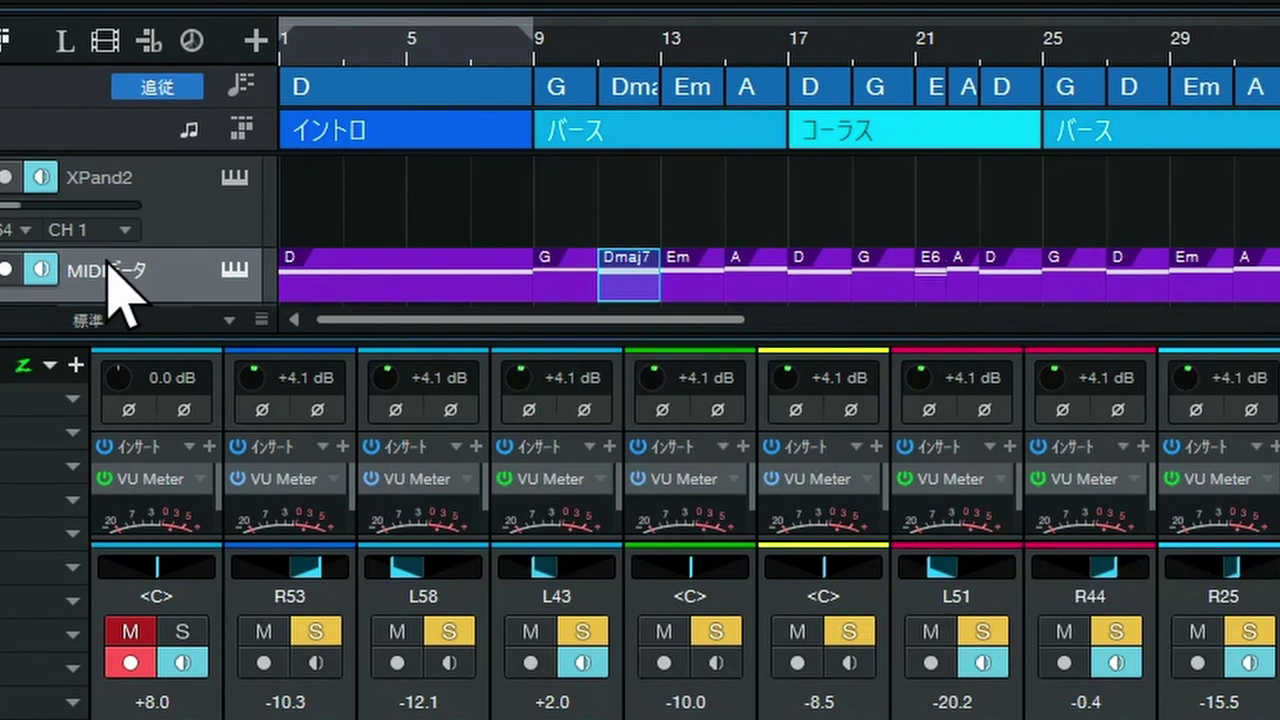
pyautogui.moveTo(418, 42); pyautogui.dragTo(443, 6)
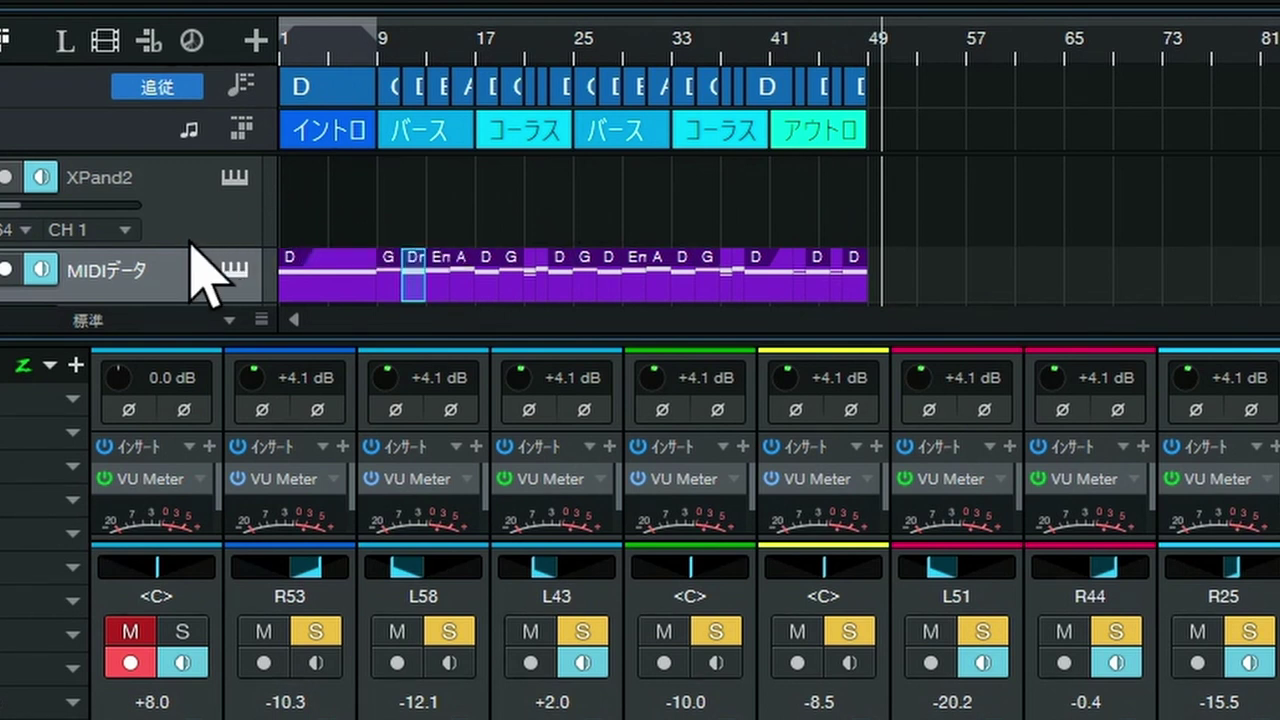
pyautogui.scroll(-1, 205, 275)
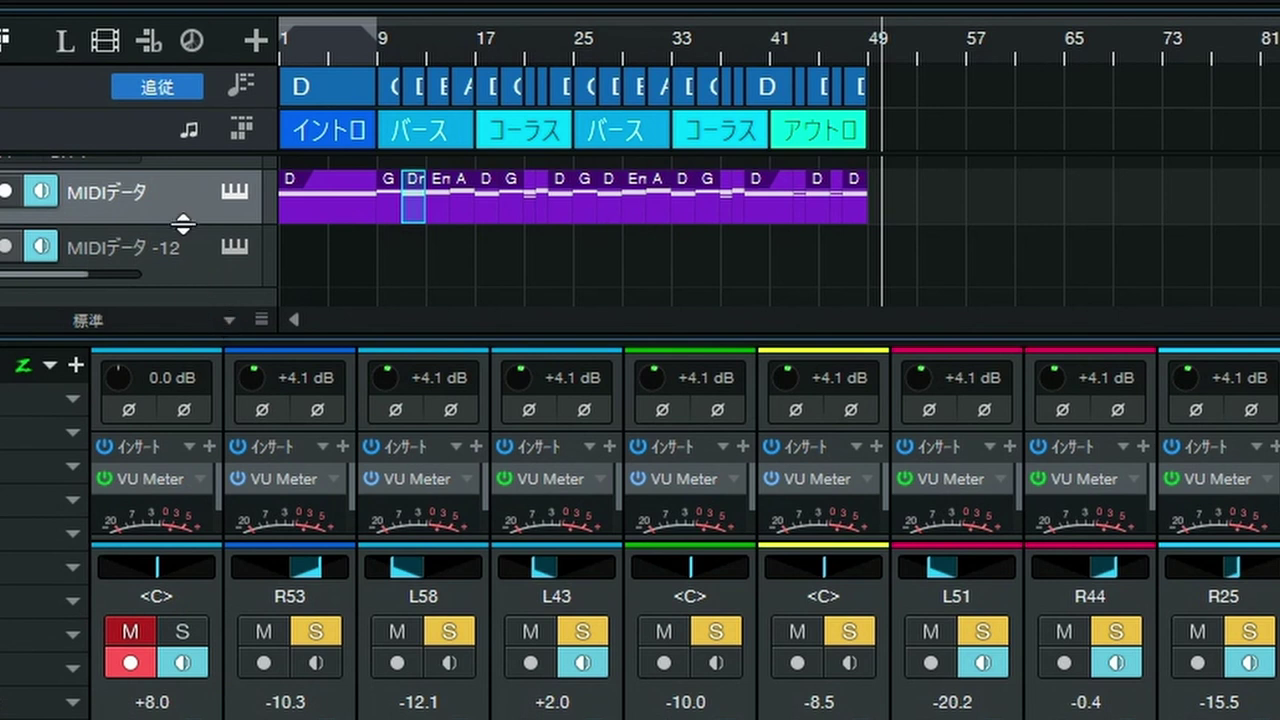
pyautogui.click(233, 192)
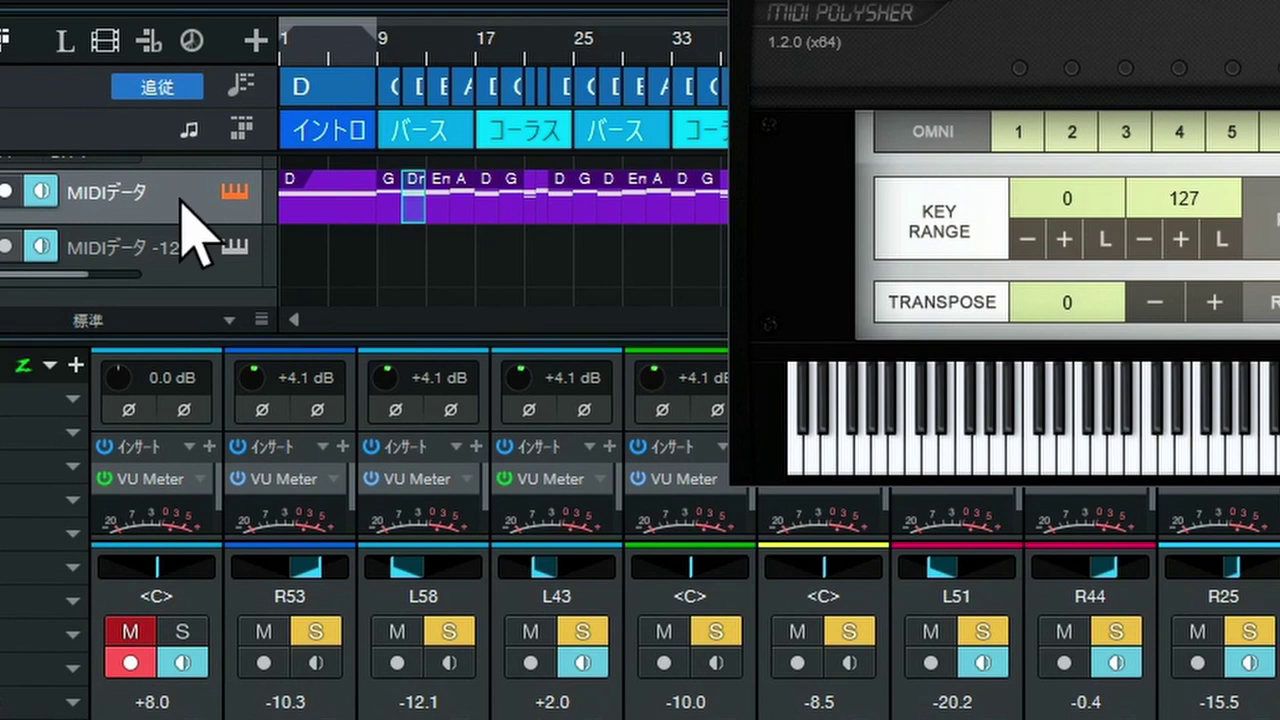
# - Look through the instrument tracks and hide the mixer to enlarge the arrangement view
pyautogui.scroll(2, 180, 200)
pyautogui.scroll(-2, 180, 200)
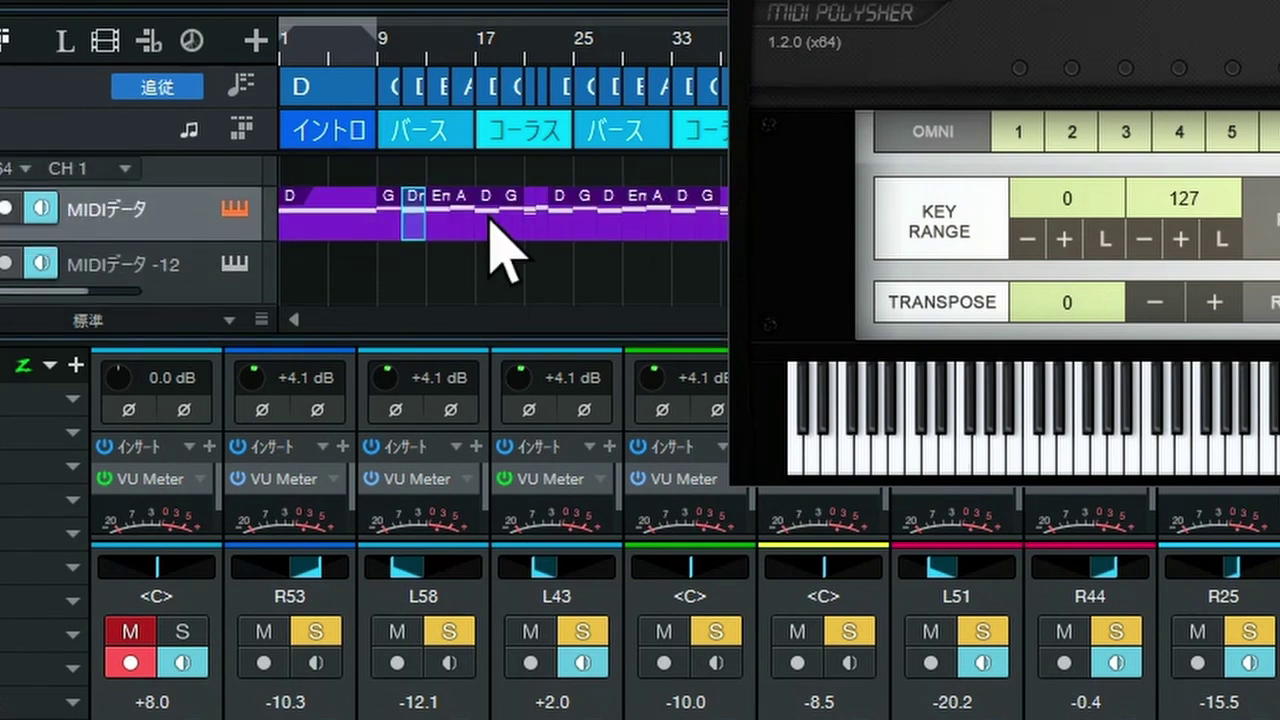
pyautogui.scroll(-5, 443, 251)
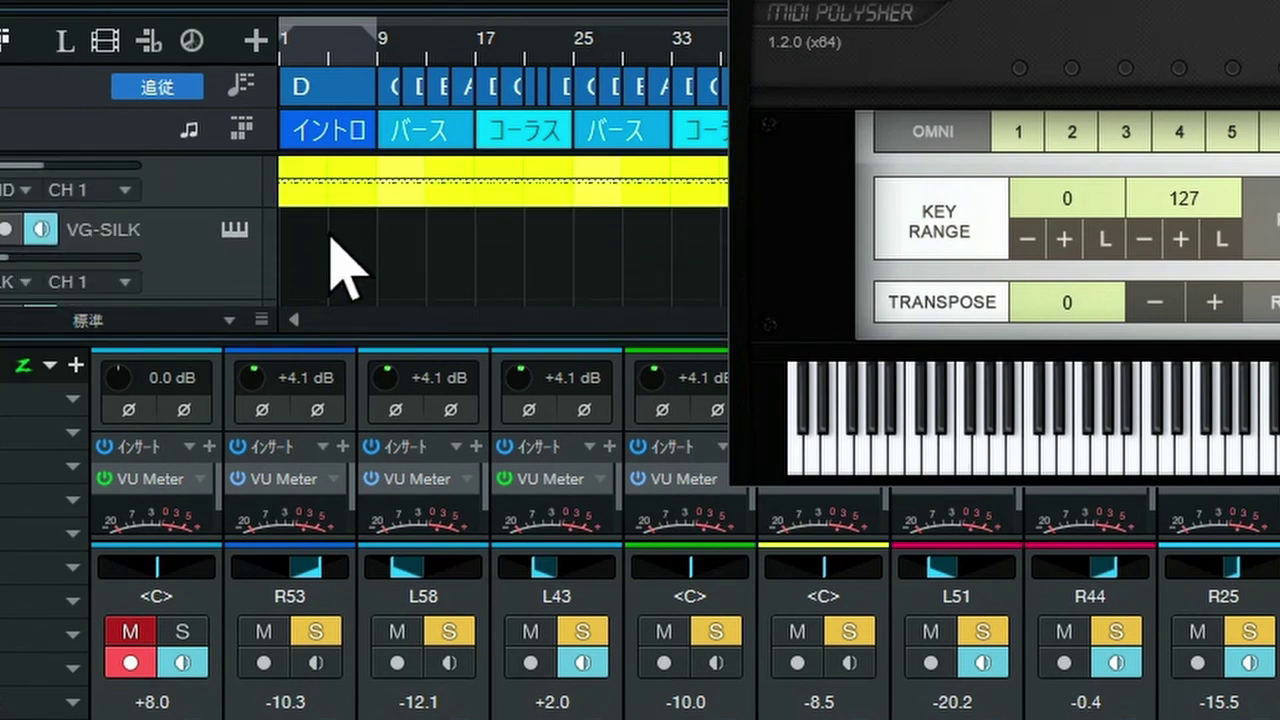
pyautogui.scroll(1, 336, 236)
pyautogui.scroll(-7, 378, 184)
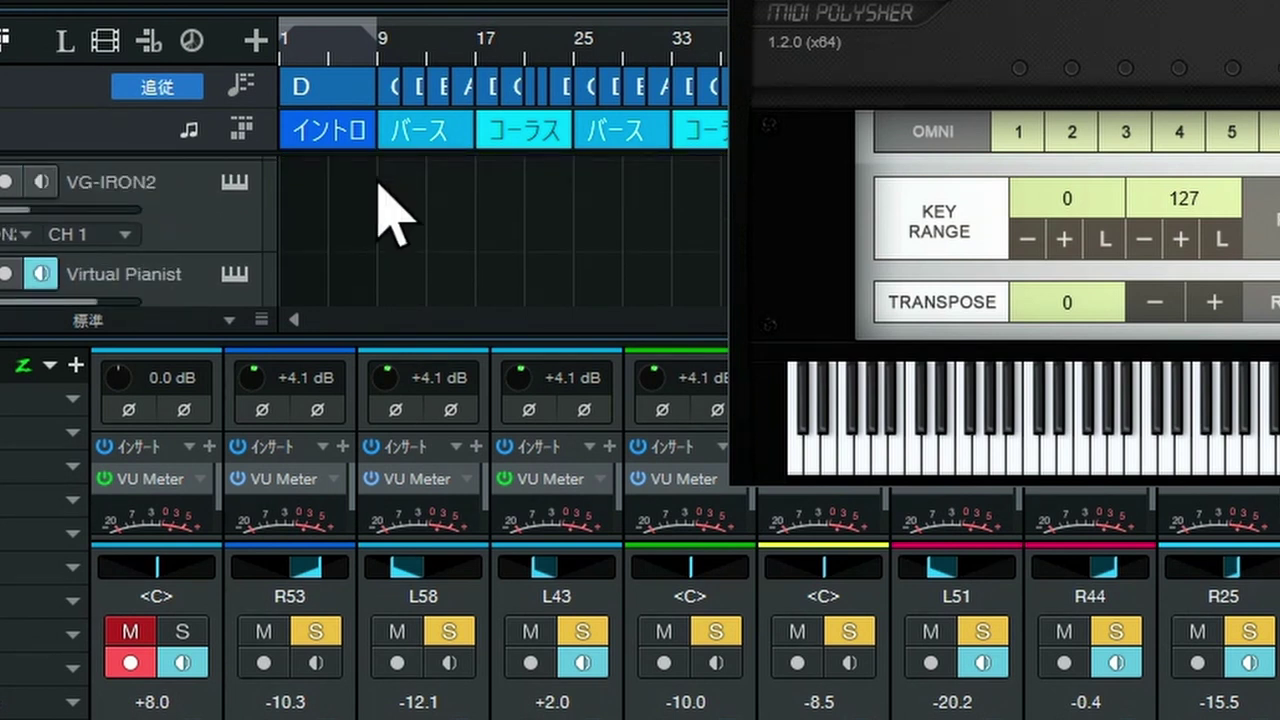
pyautogui.press('F3')
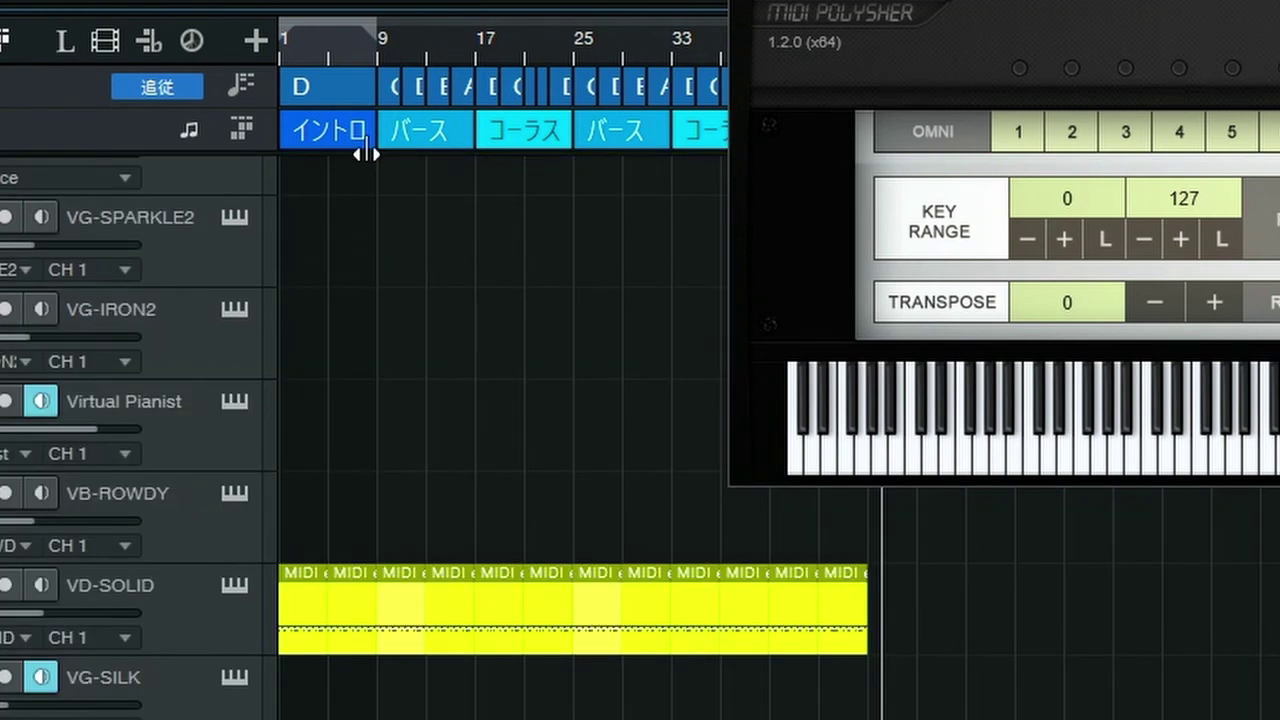